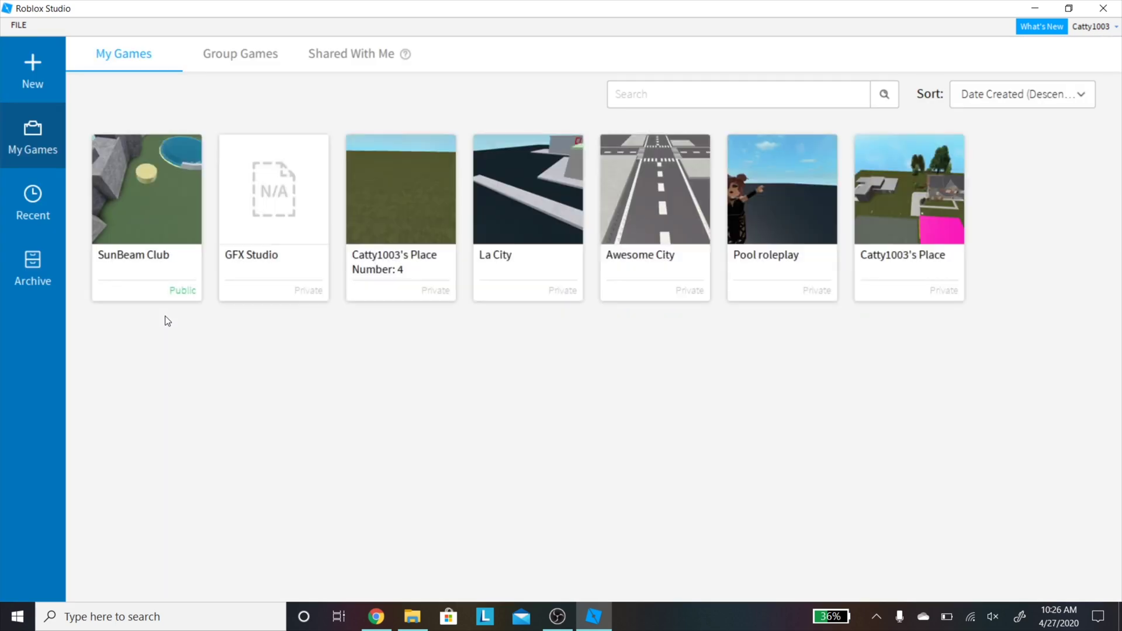
Step: Open the GFX Studio place from the My Games list in Roblox Studio
left_click(259, 234)
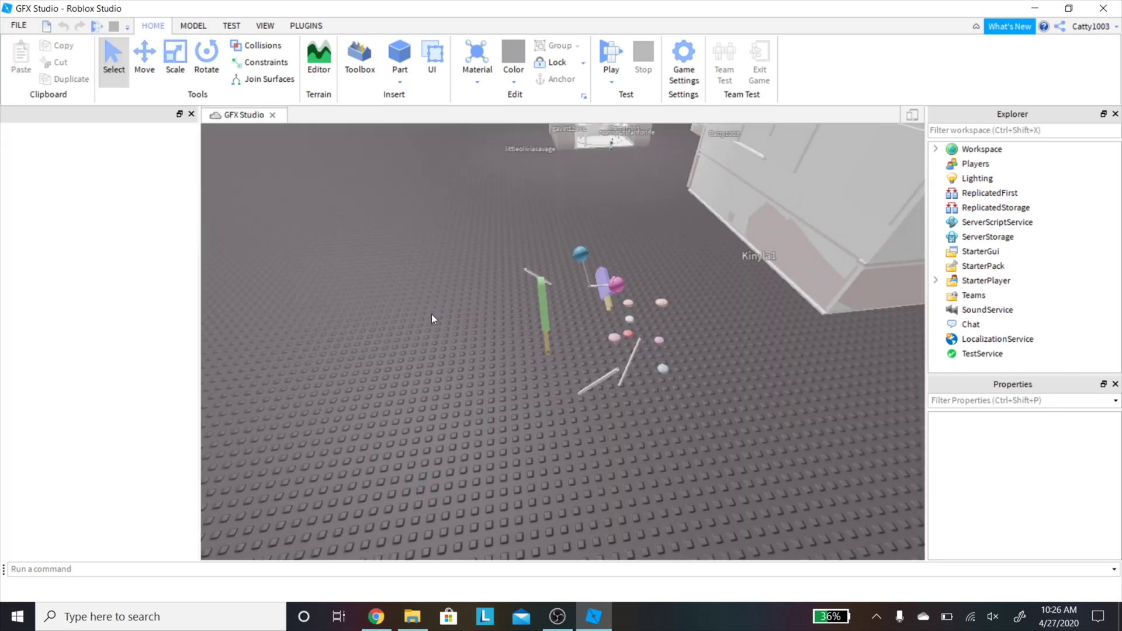
Step: Select all scene models and slide them along the blue axis toward the baseplate's far edge
scroll(594, 290, "down", 5)
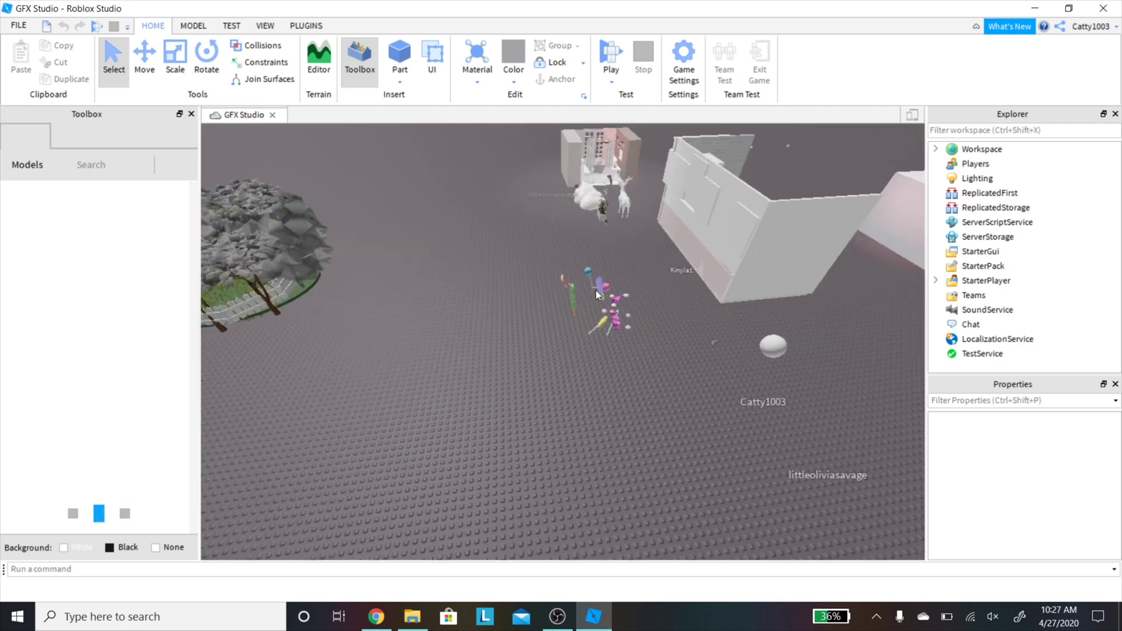
scroll(595, 290, "down", 5)
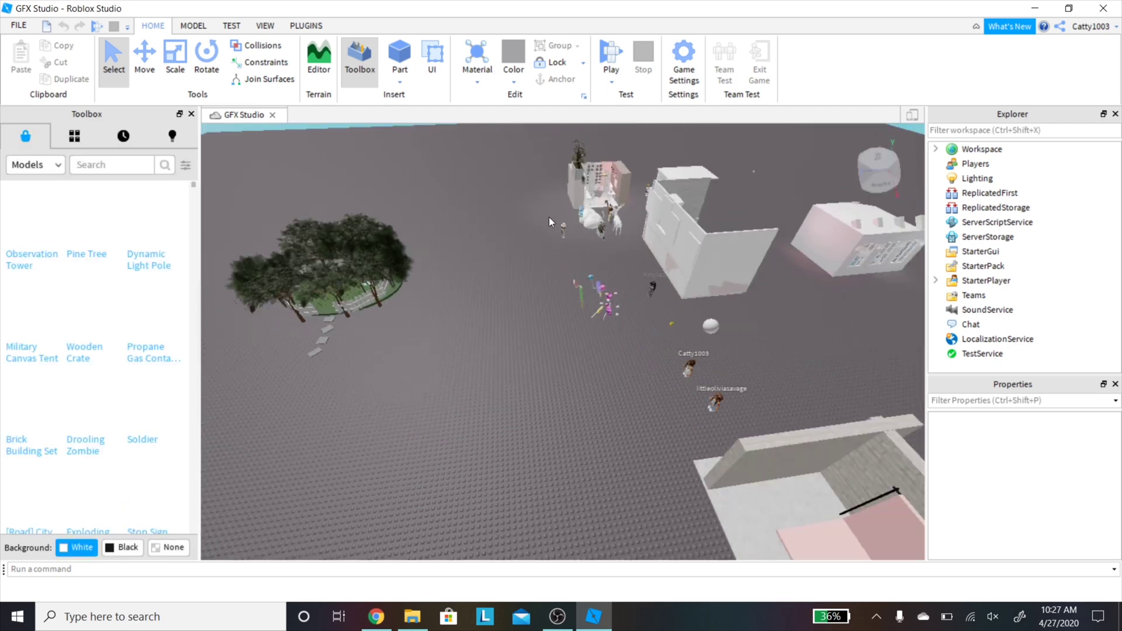
scroll(558, 227, "down", 5)
scroll(559, 227, "down", 3)
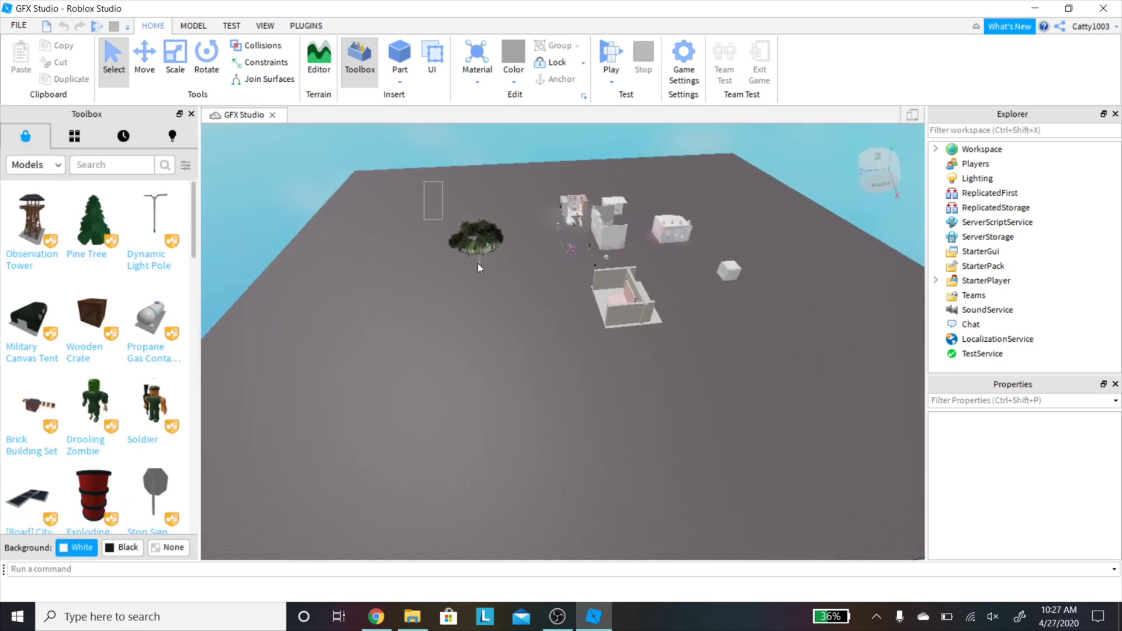
left_click_drag(478, 263, 870, 390)
left_click(144, 58)
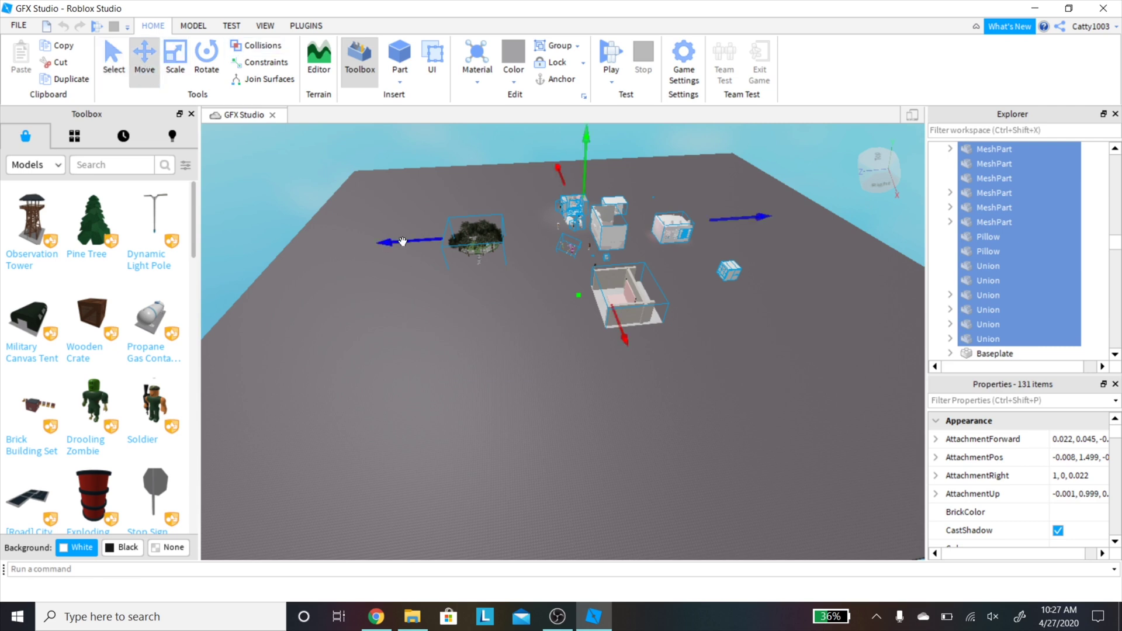
left_click_drag(402, 242, 665, 218)
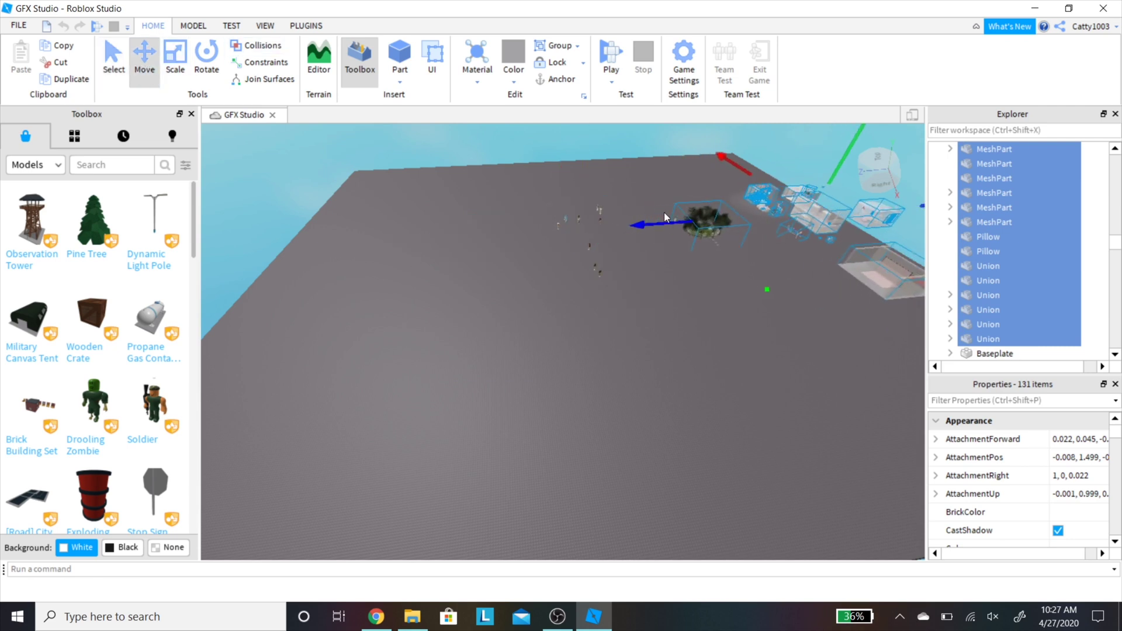
left_click(633, 182)
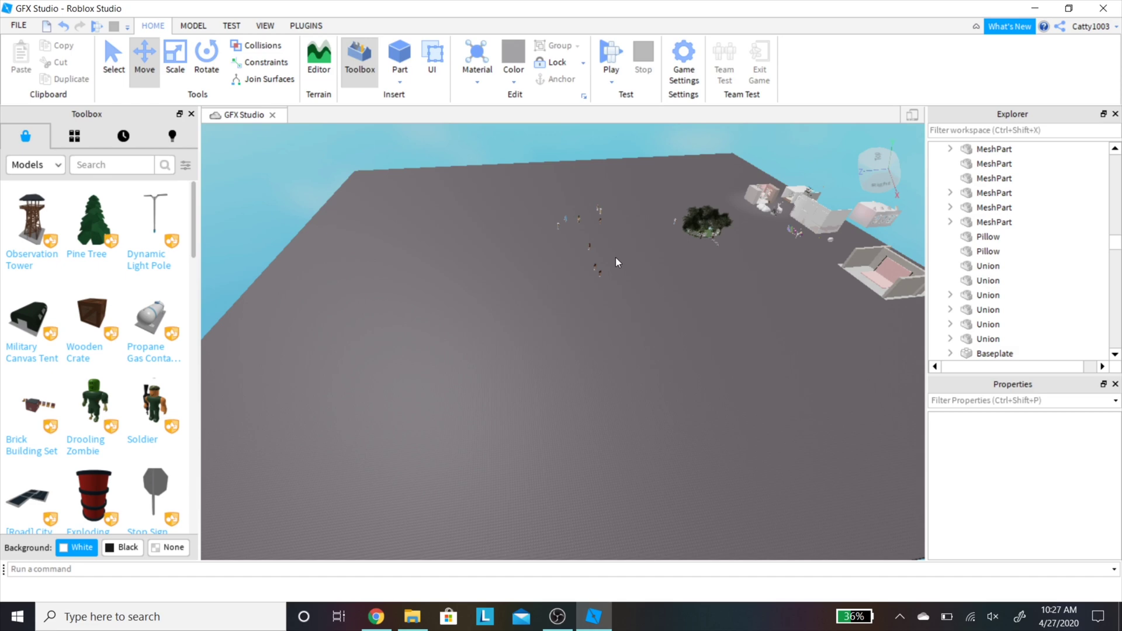
Step: Move the lone avatar over to stand beside the other avatars
scroll(693, 300, "up", 3)
right_click_drag(693, 300, 680, 296)
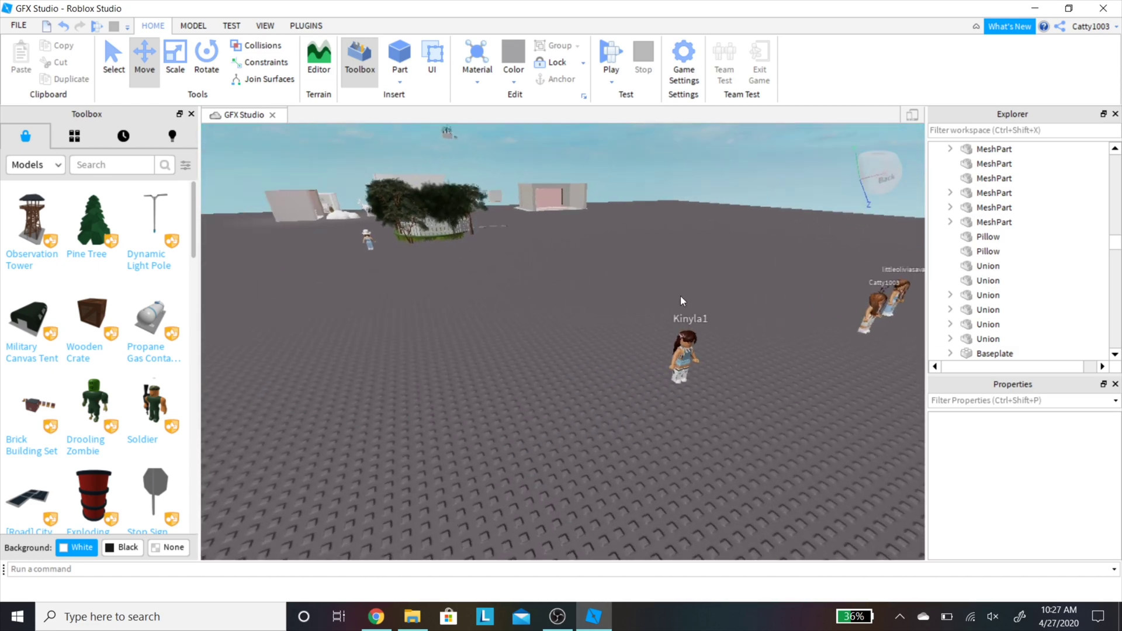
middle_click_drag(680, 295, 574, 320)
left_click(618, 384)
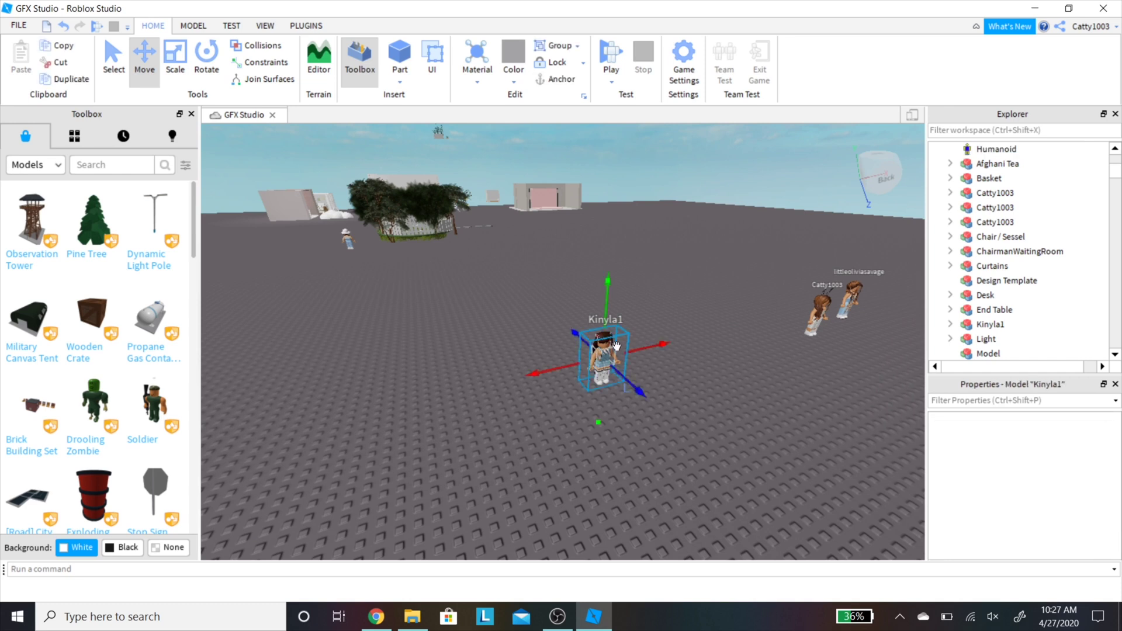
left_click_drag(616, 346, 876, 255)
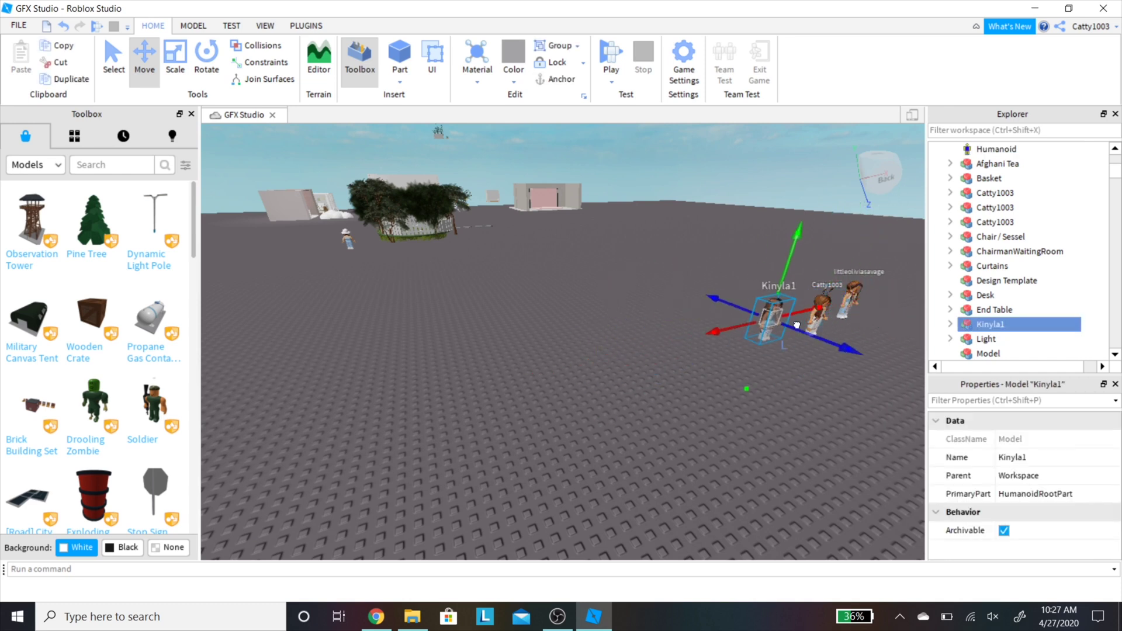
left_click(695, 253)
right_click_drag(694, 251, 689, 248)
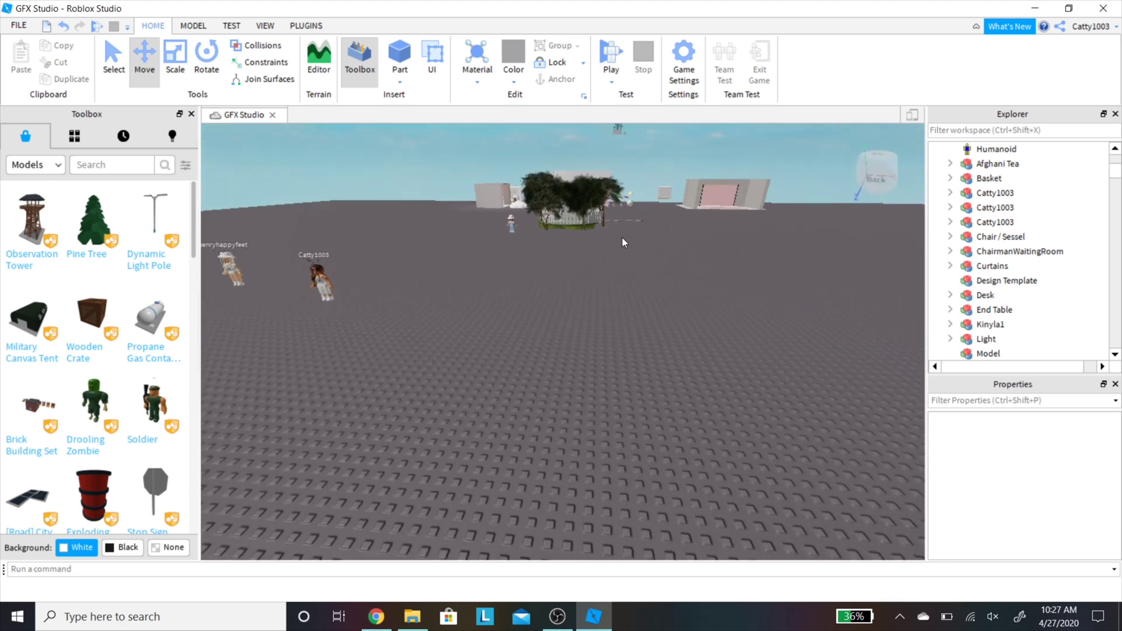
Step: Switch the Toolbox category to Plugins and search for 'load character'
left_click(309, 27)
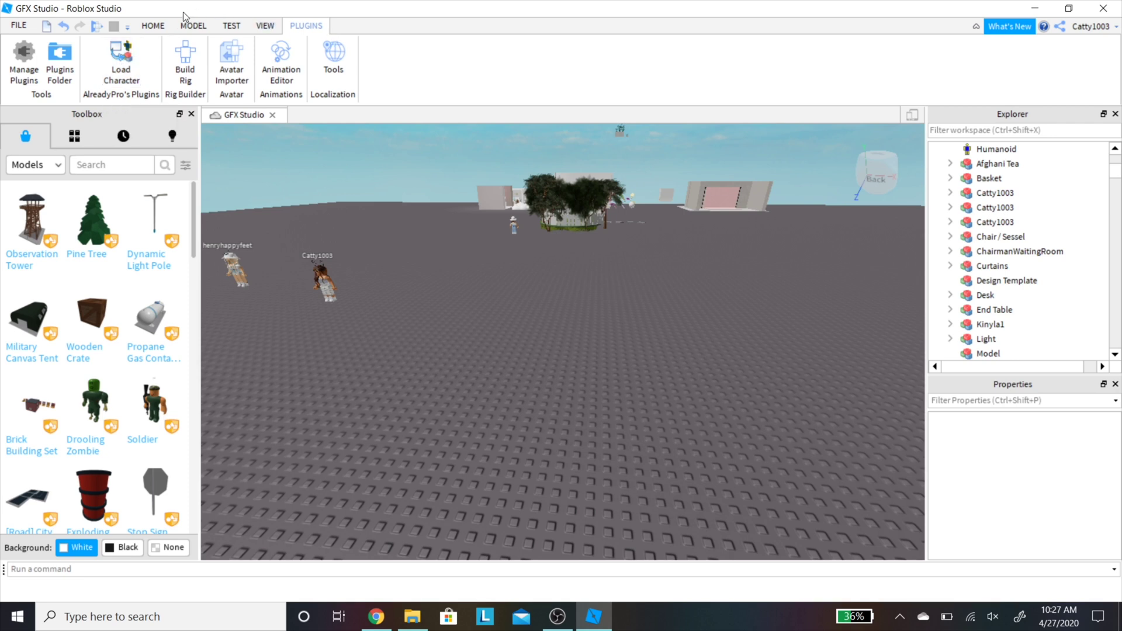
left_click(155, 26)
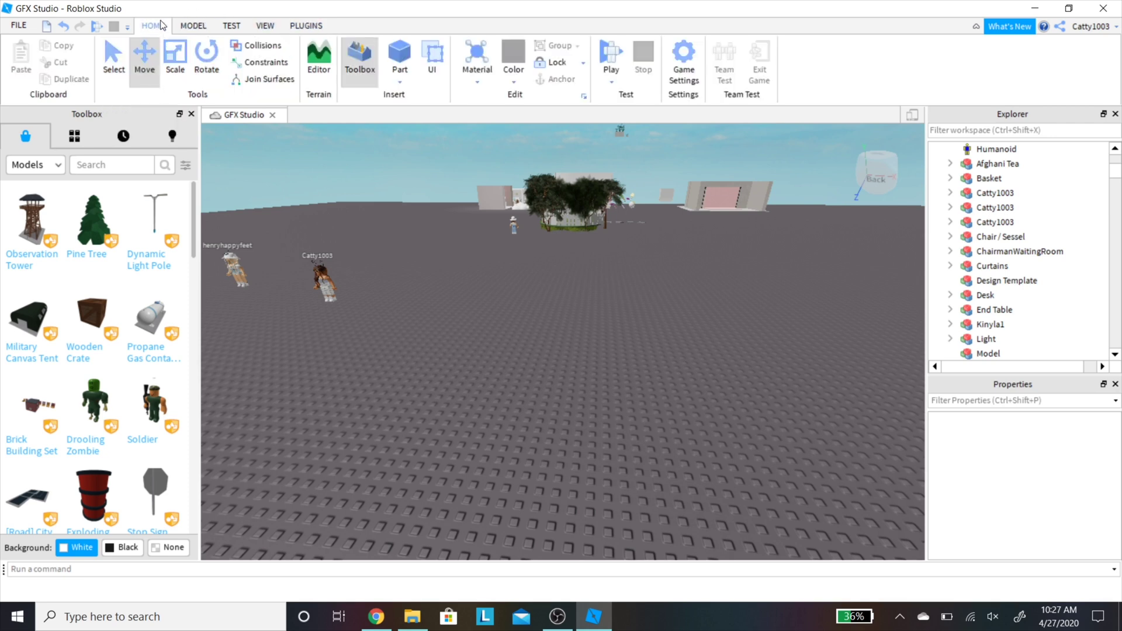
left_click(32, 173)
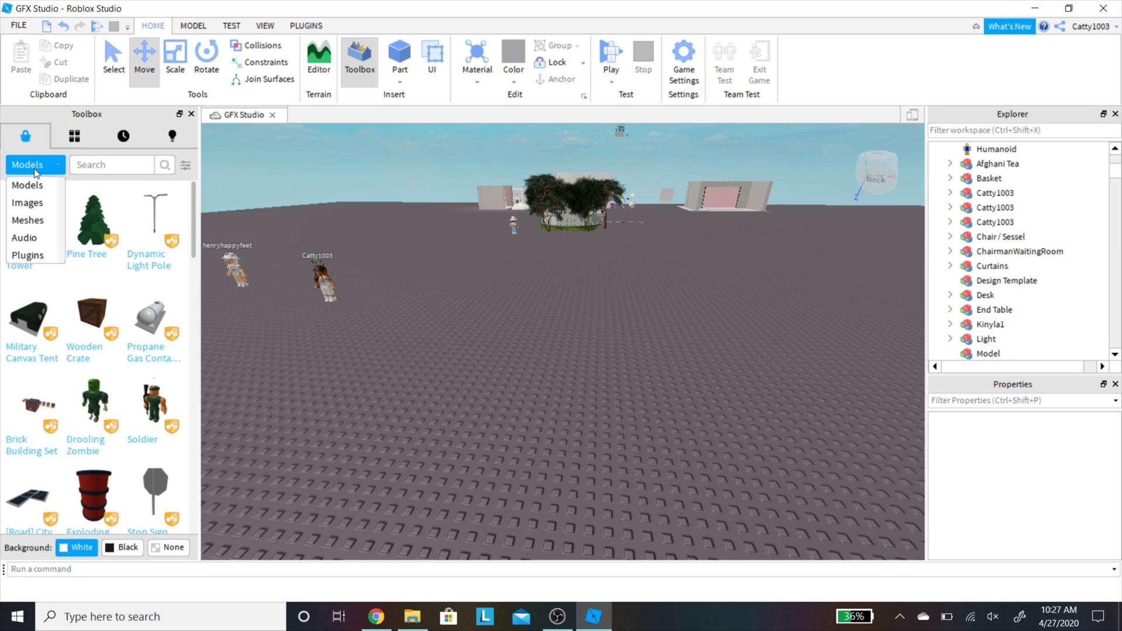
left_click(36, 254)
left_click(116, 165)
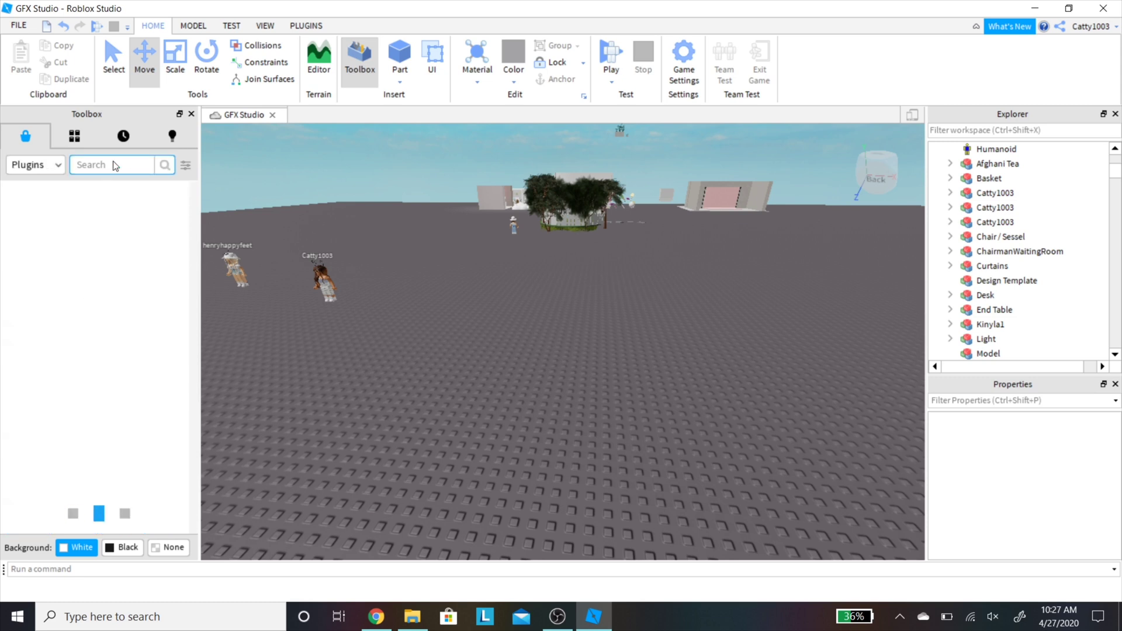
type("load character")
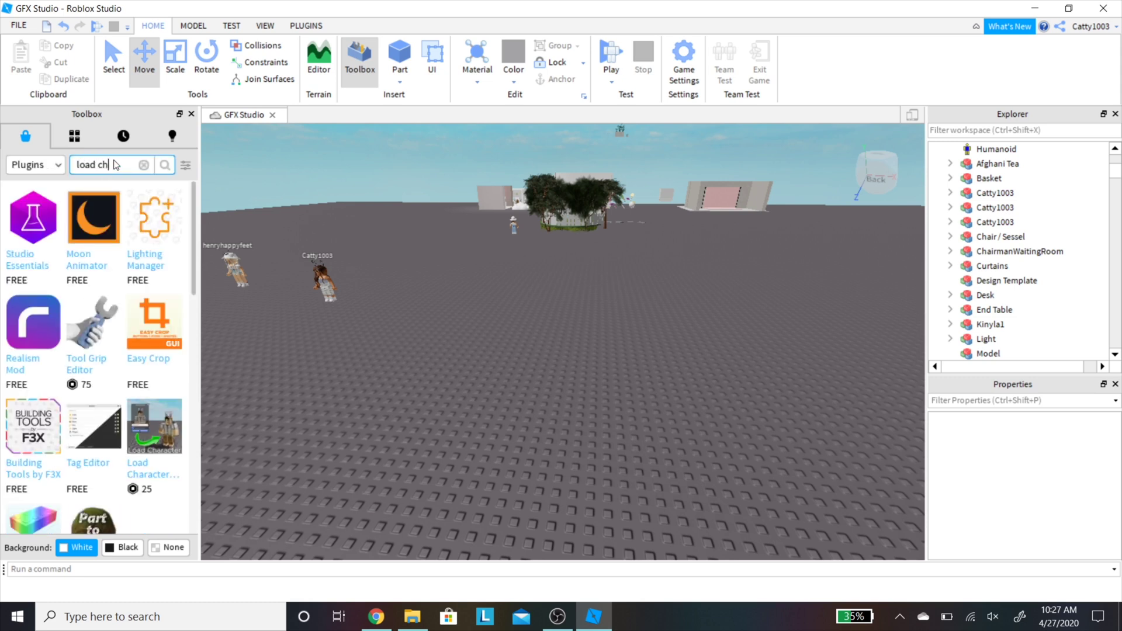
key("Return")
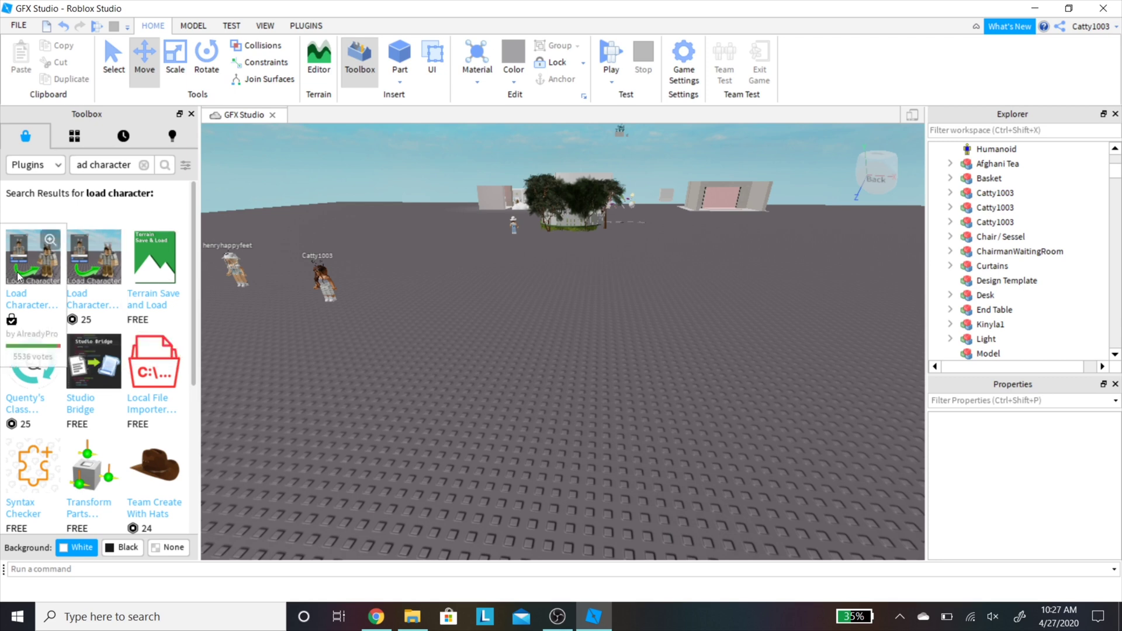
Step: Paste the avatar's username into the Load Character plugin, spawn it, and close the panel
left_click(306, 25)
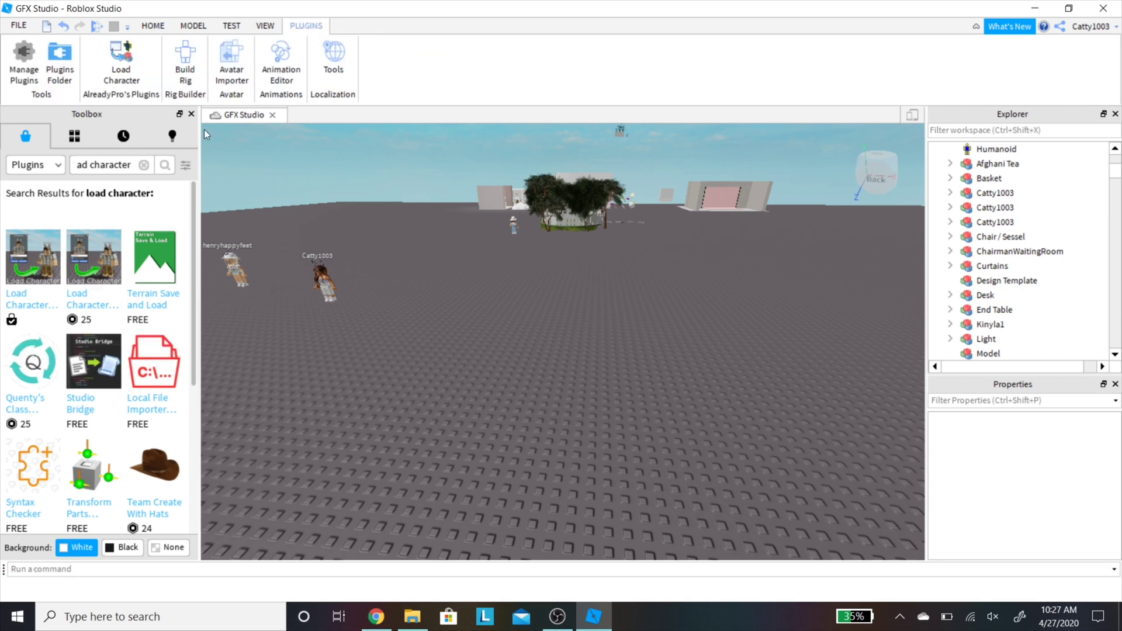
left_click(116, 66)
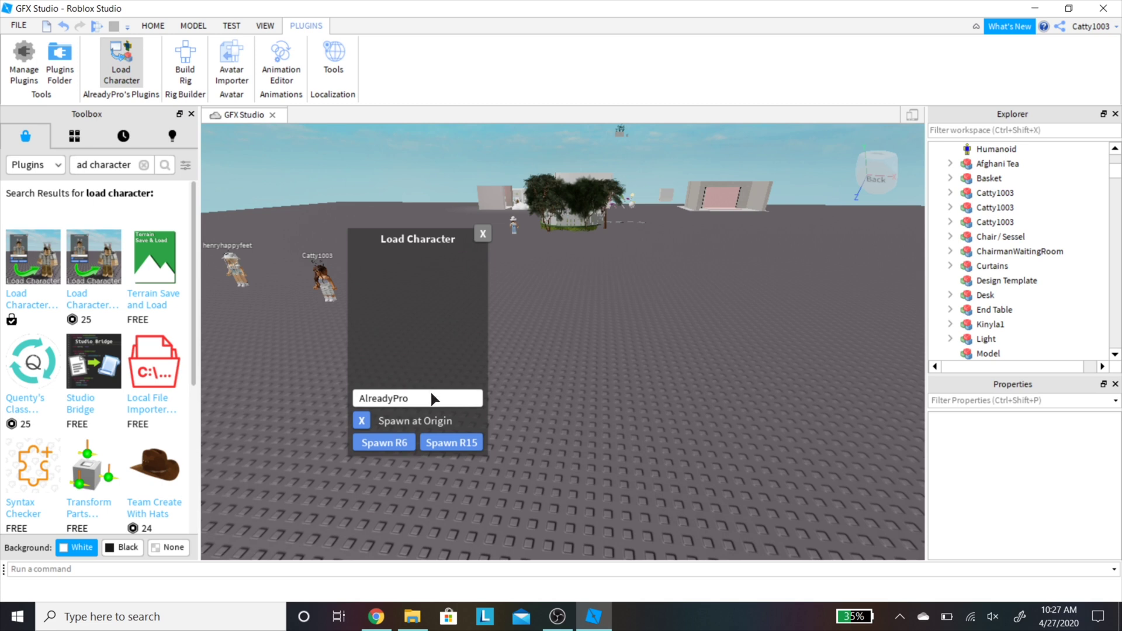
double_click(417, 403)
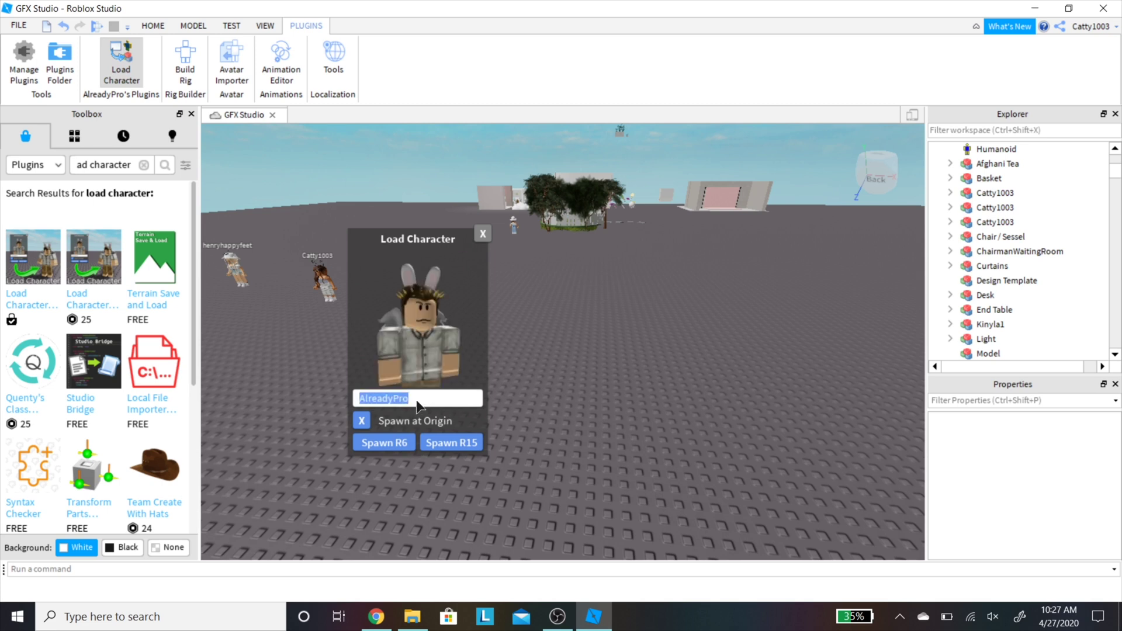
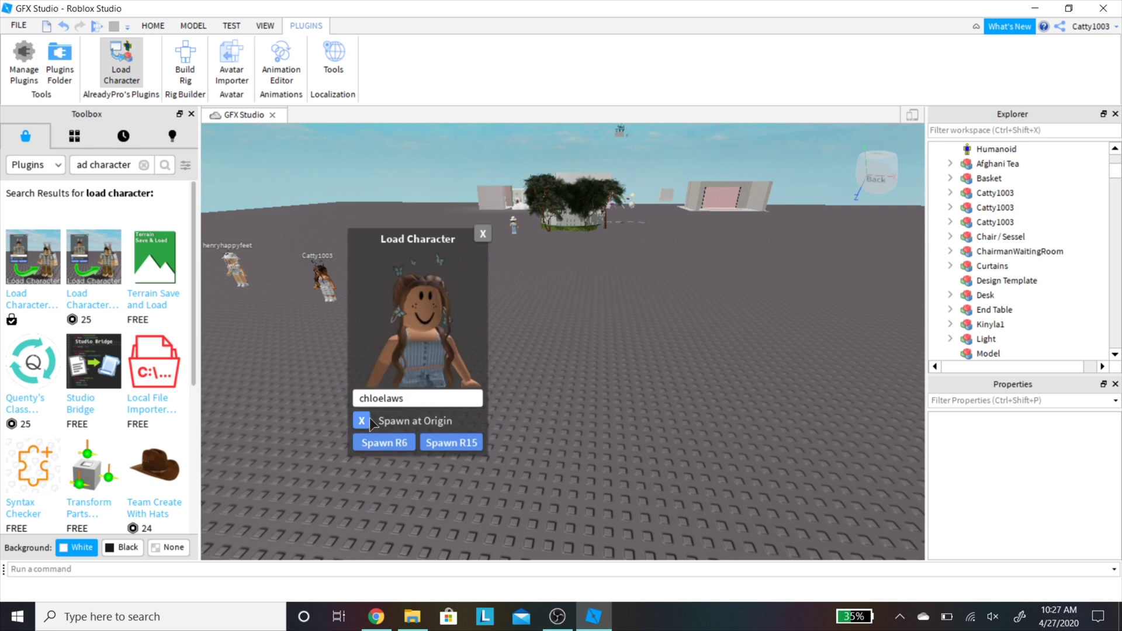
left_click(392, 443)
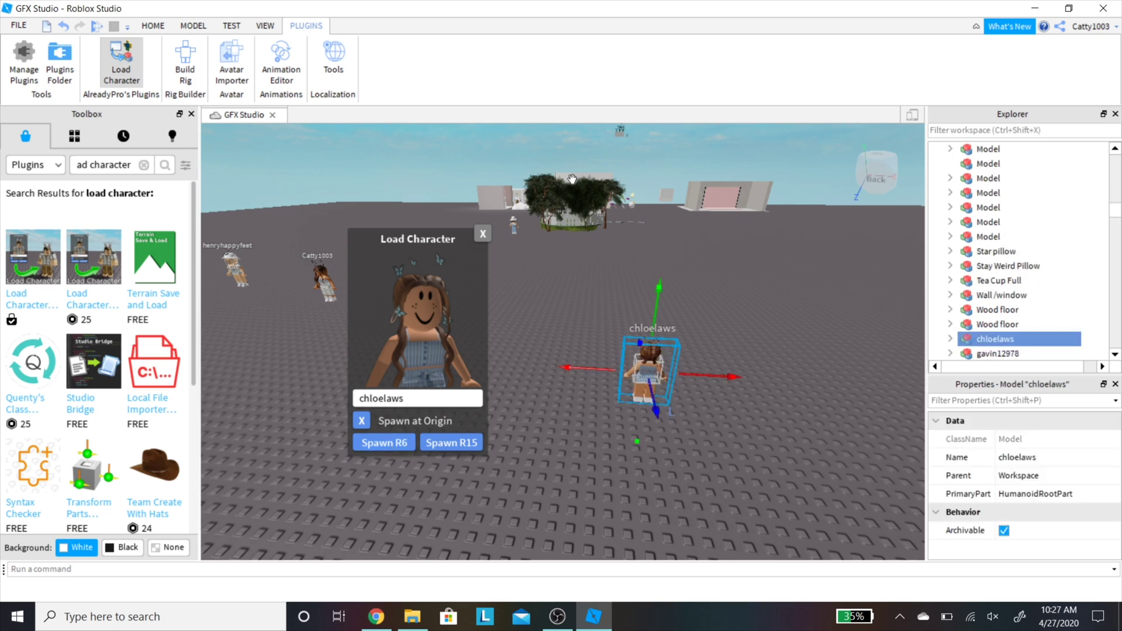
left_click(483, 233)
left_click(518, 342)
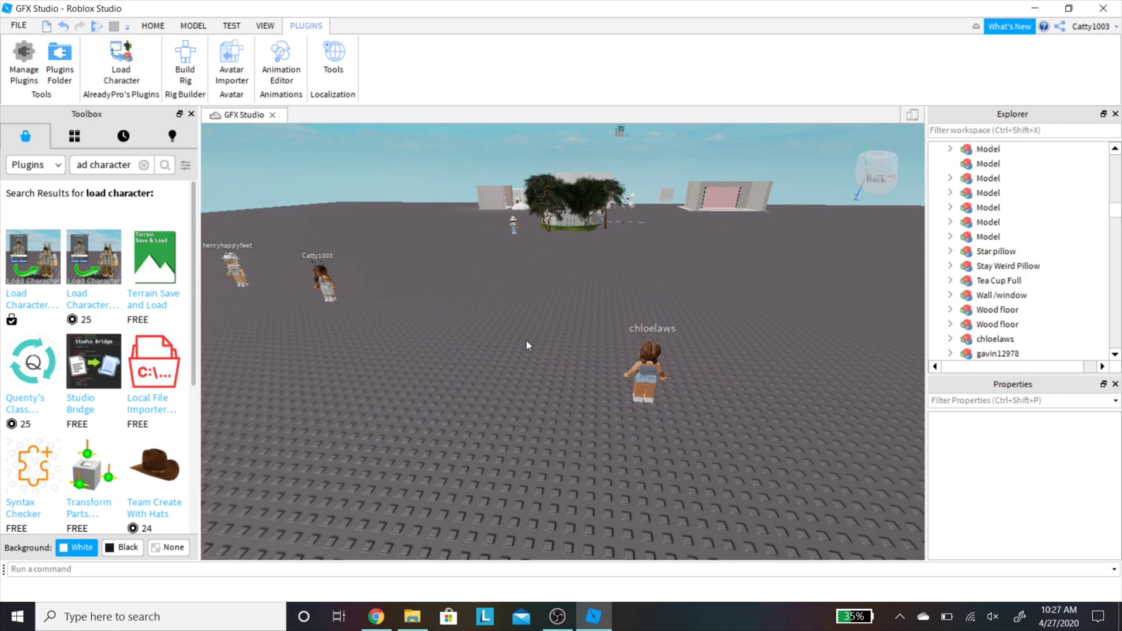
right_click_drag(526, 340, 551, 320)
scroll(551, 321, "up", 3)
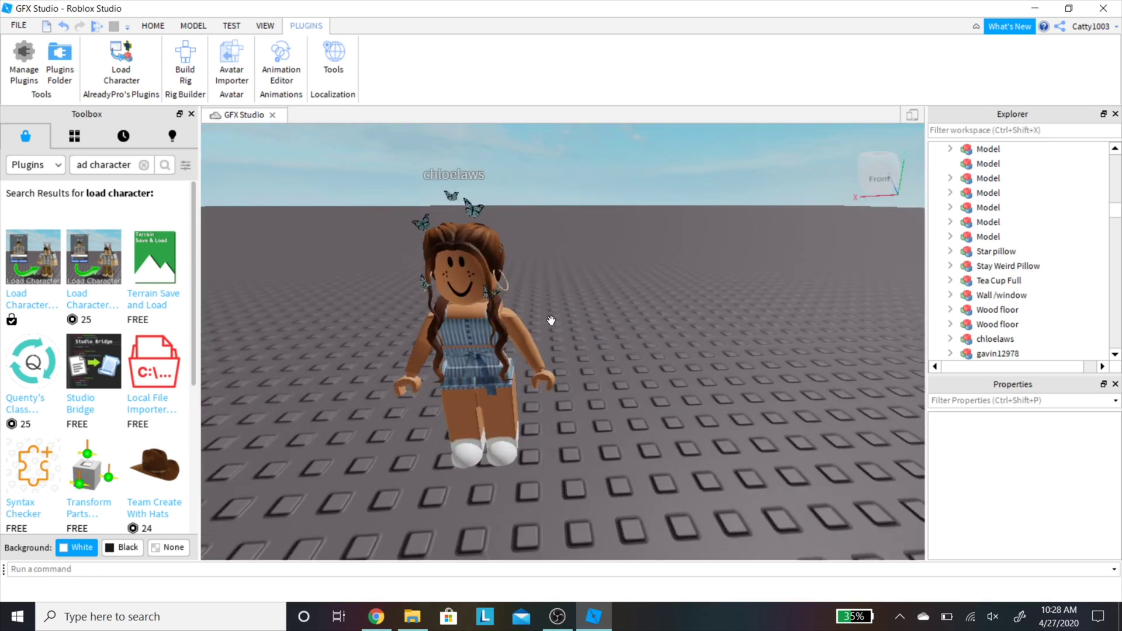
scroll(551, 320, "down", 3)
right_click_drag(551, 321, 551, 320)
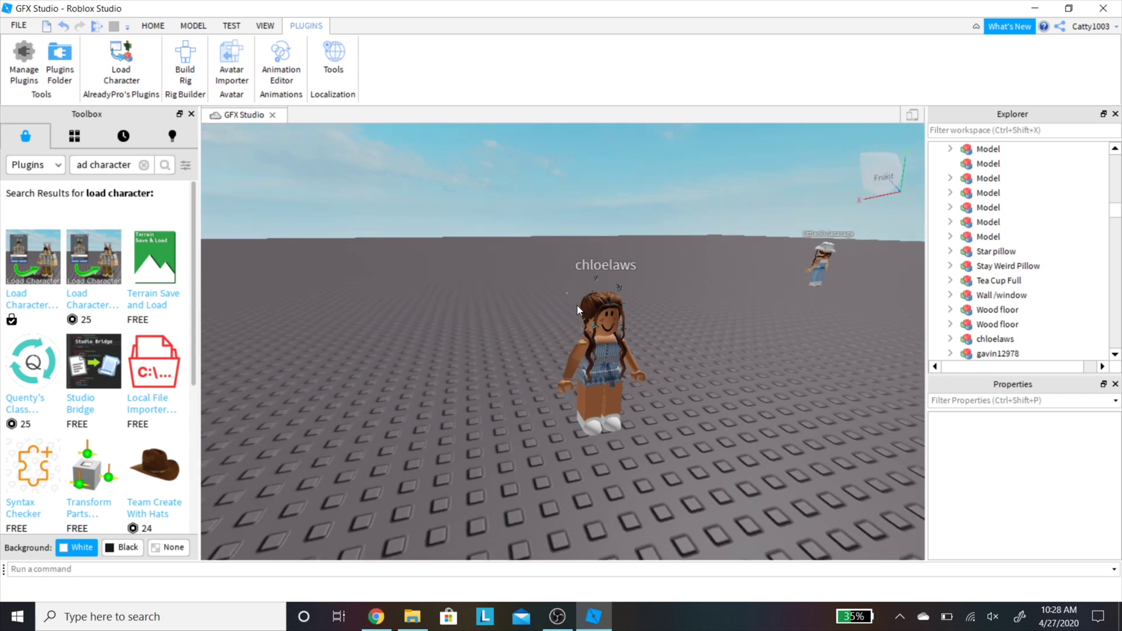
Step: Select the whole avatar model and spin it about its vertical axis with the Rotate tool
left_click(585, 315)
left_click(614, 340)
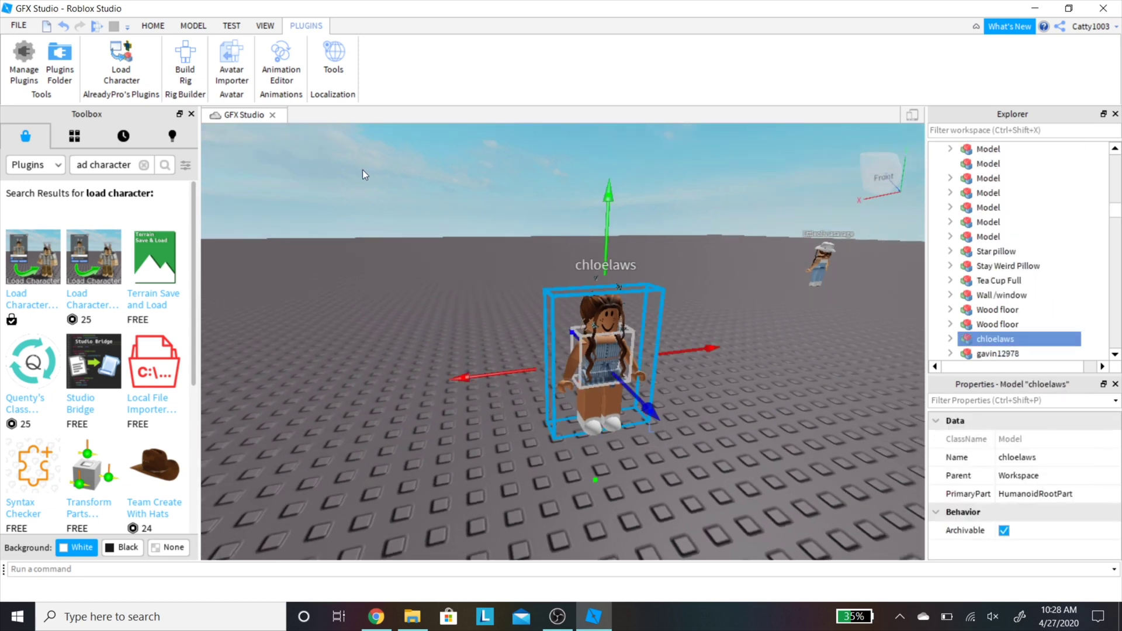
left_click(153, 25)
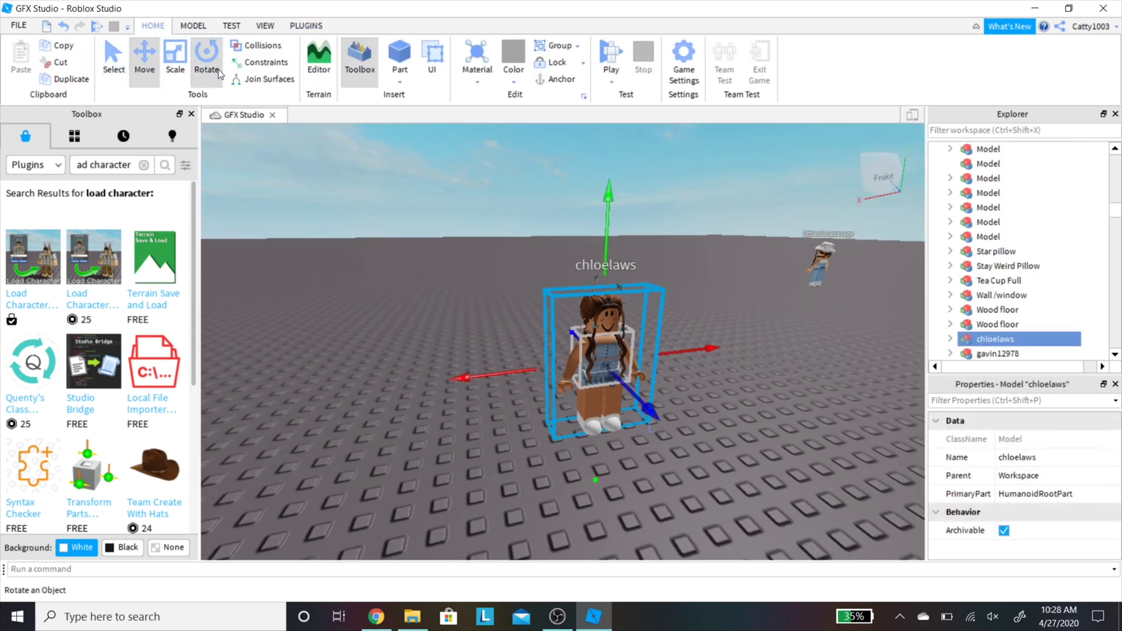
left_click(206, 57)
left_click_drag(449, 380, 795, 317)
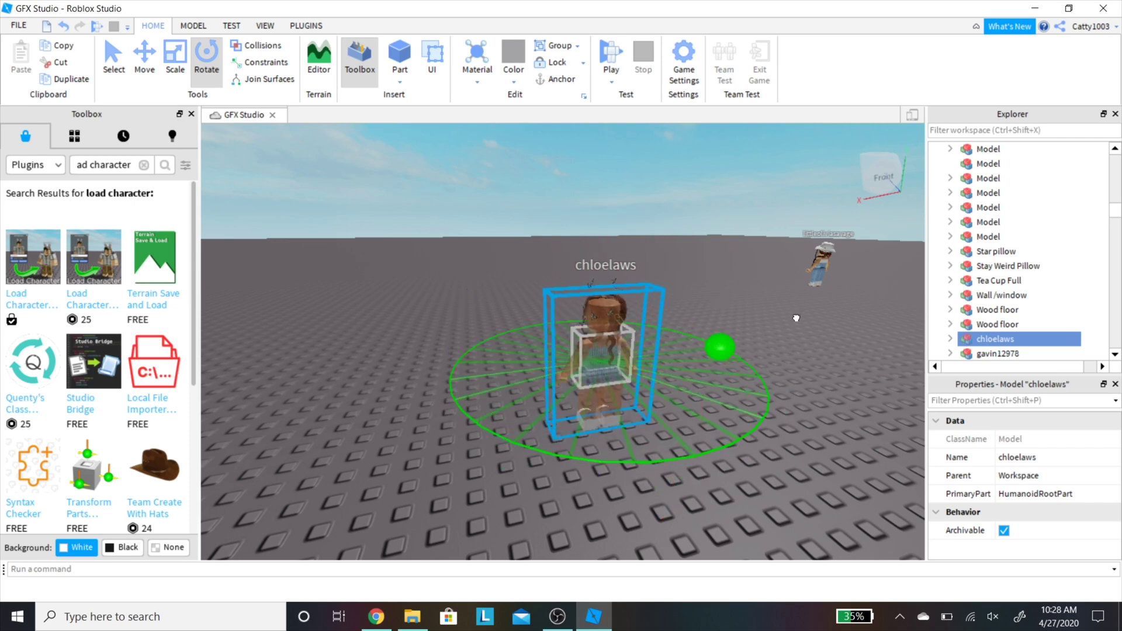
left_click(464, 222)
mouse_move(548, 237)
right_mouse_down()
mouse_move(566, 222)
mouse_move(541, 226)
mouse_move(560, 222)
right_mouse_up()
scroll(560, 222, "up", 2)
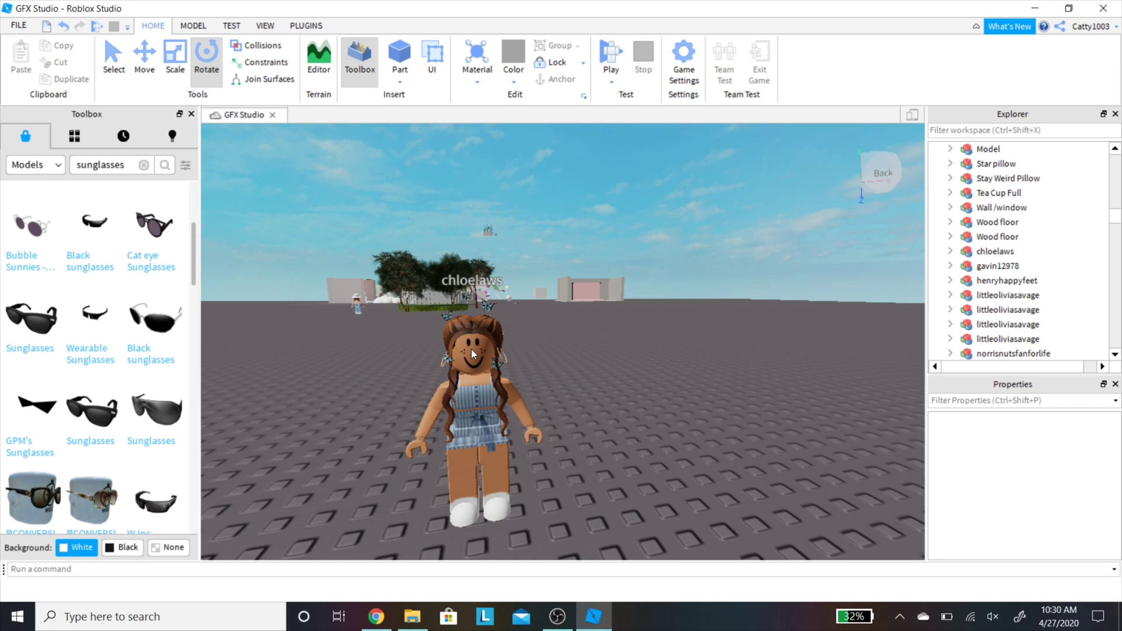
Step: Expand the avatar's Head and delete its default face decal
left_click(471, 349)
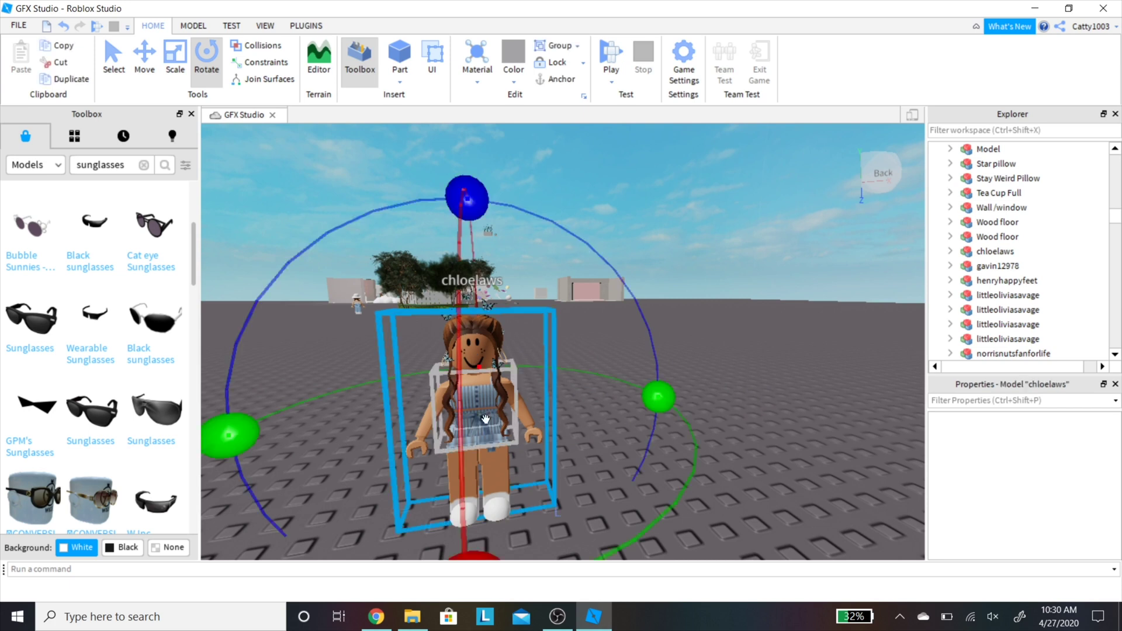
scroll(993, 263, "down", 3)
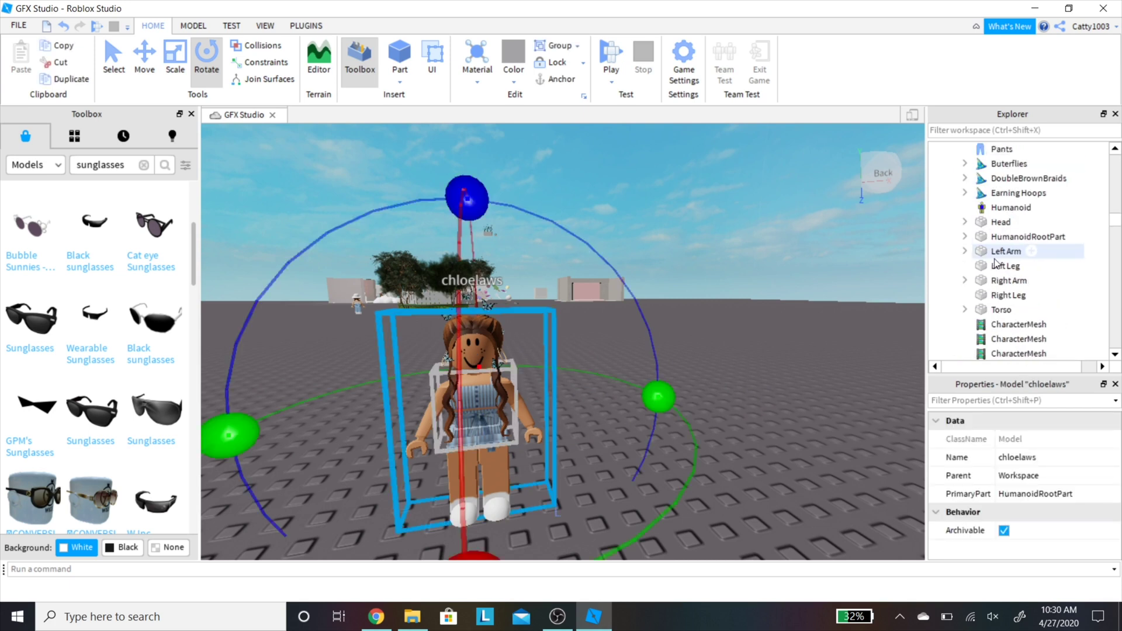
left_click(965, 222)
left_click(1052, 311)
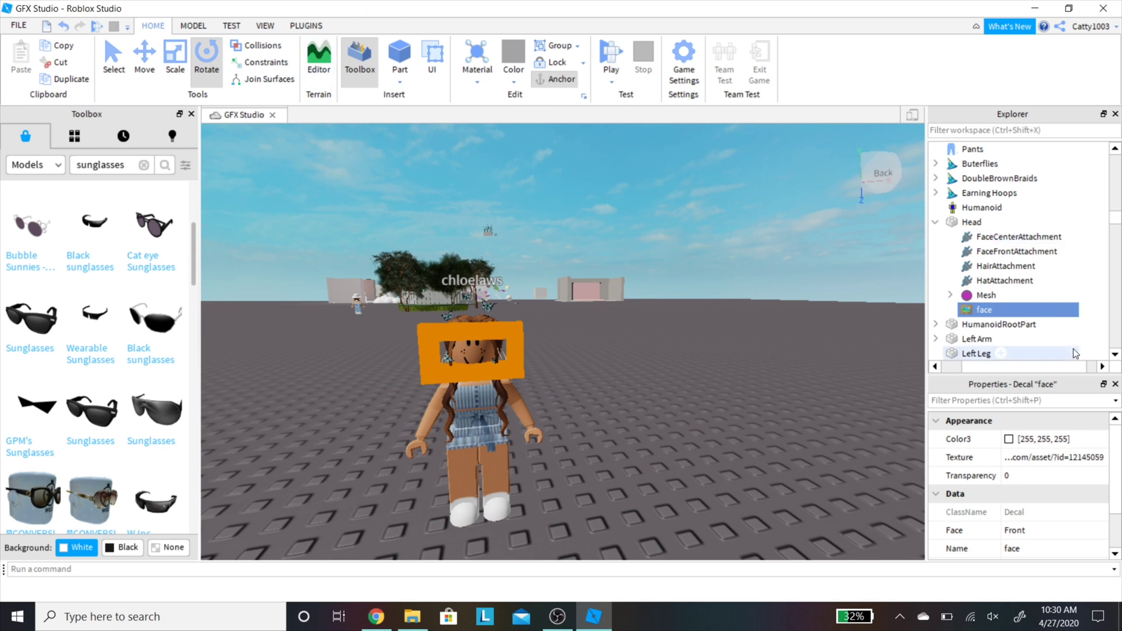
key("Delete")
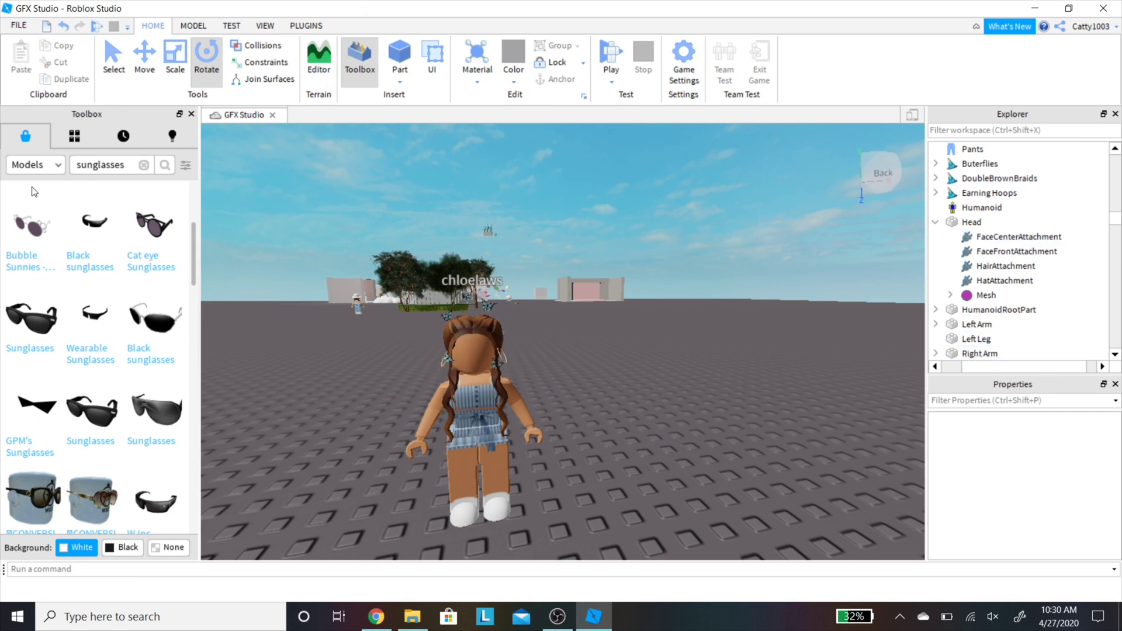
Step: Search Toolbox Images for 'blush' and drag '! BLUSH !' onto the avatar's head
left_click(35, 165)
left_click(27, 203)
left_click(144, 166)
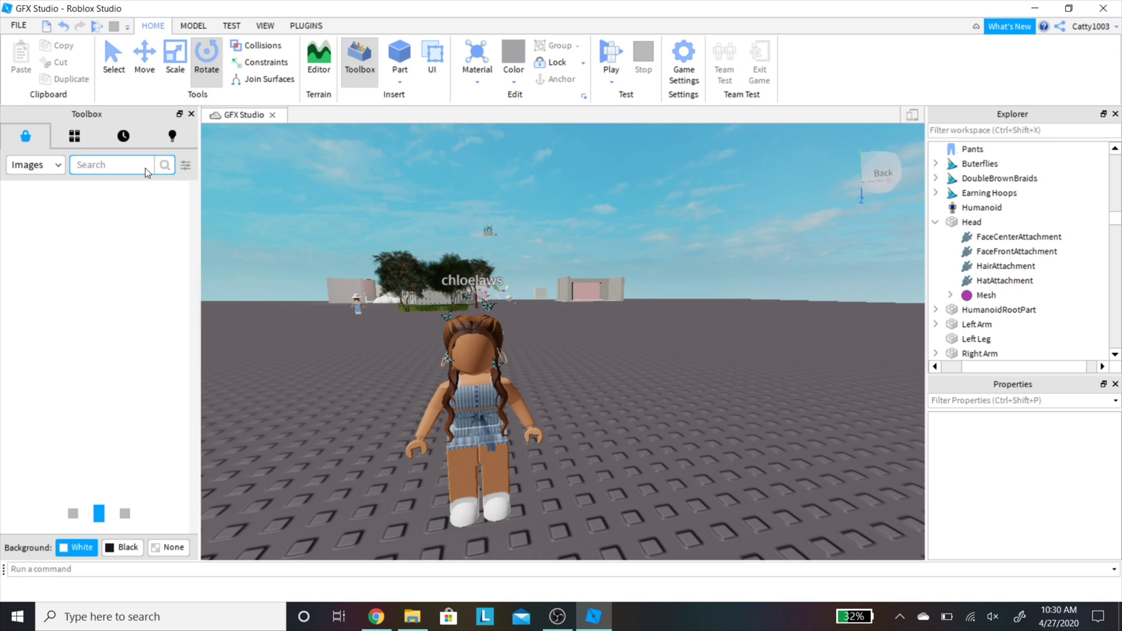
type("blush")
key("Return")
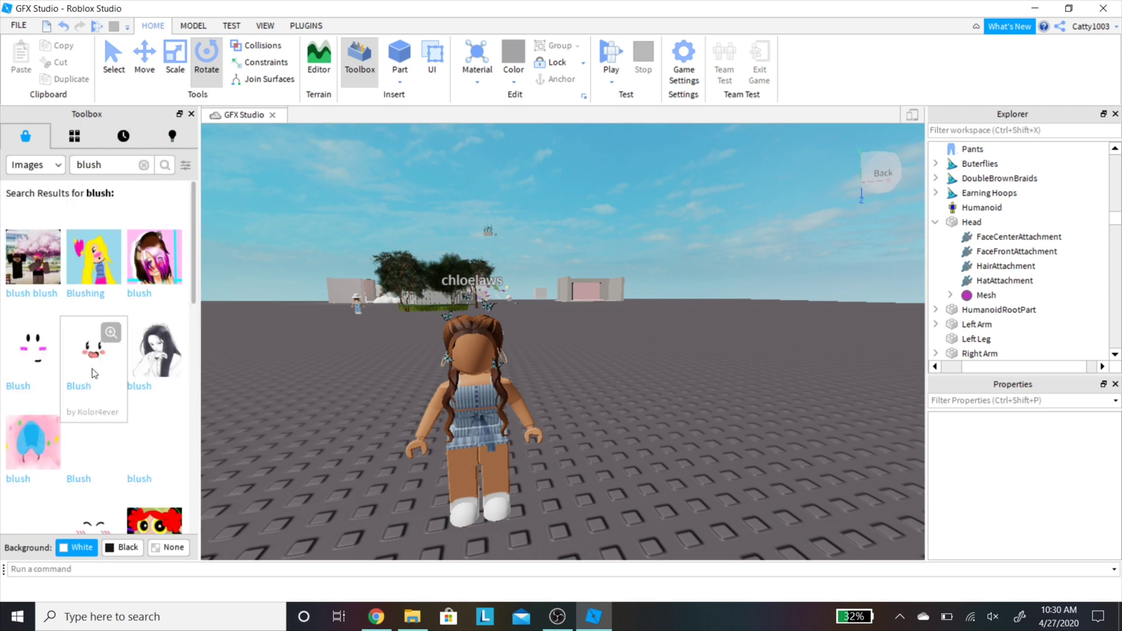
scroll(147, 438, "down", 5)
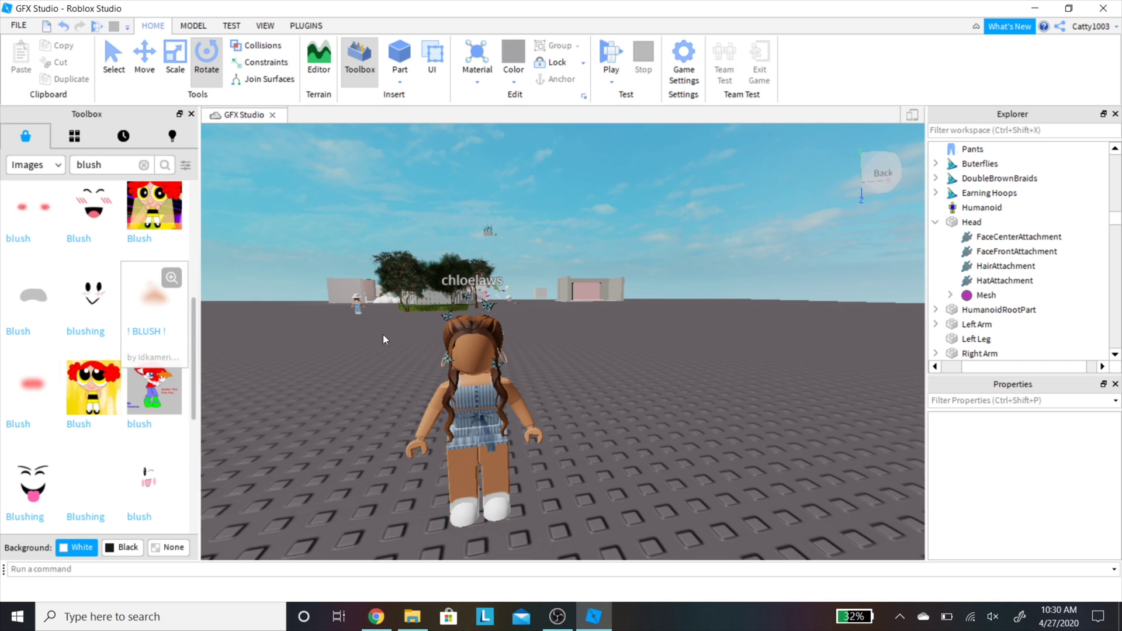
left_click_drag(384, 340, 469, 356)
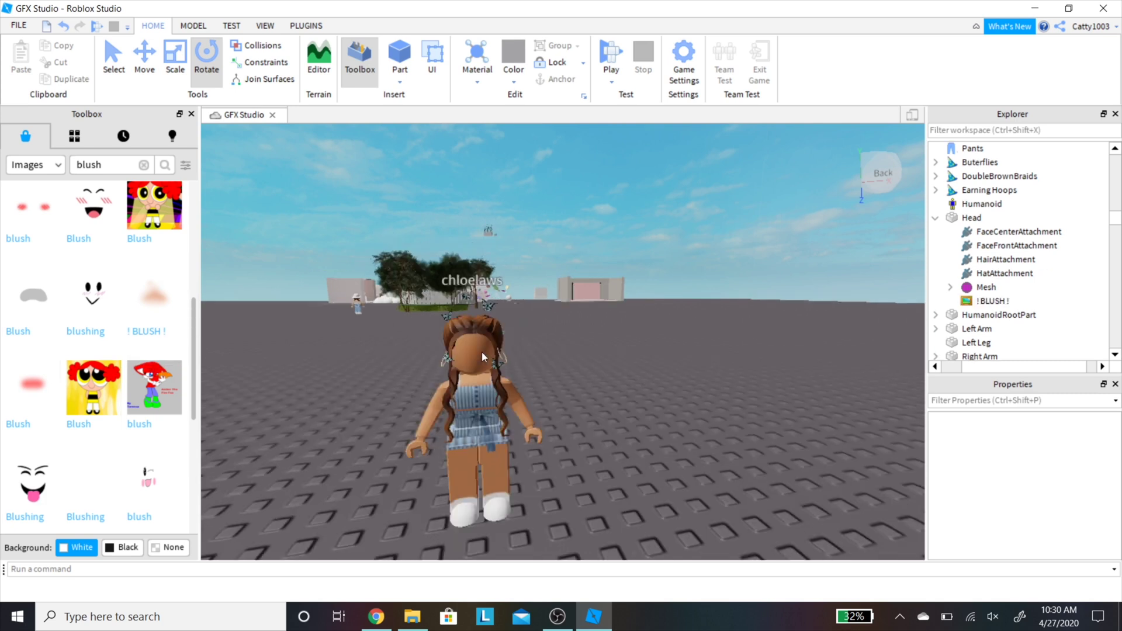
scroll(53, 358, "down", 3)
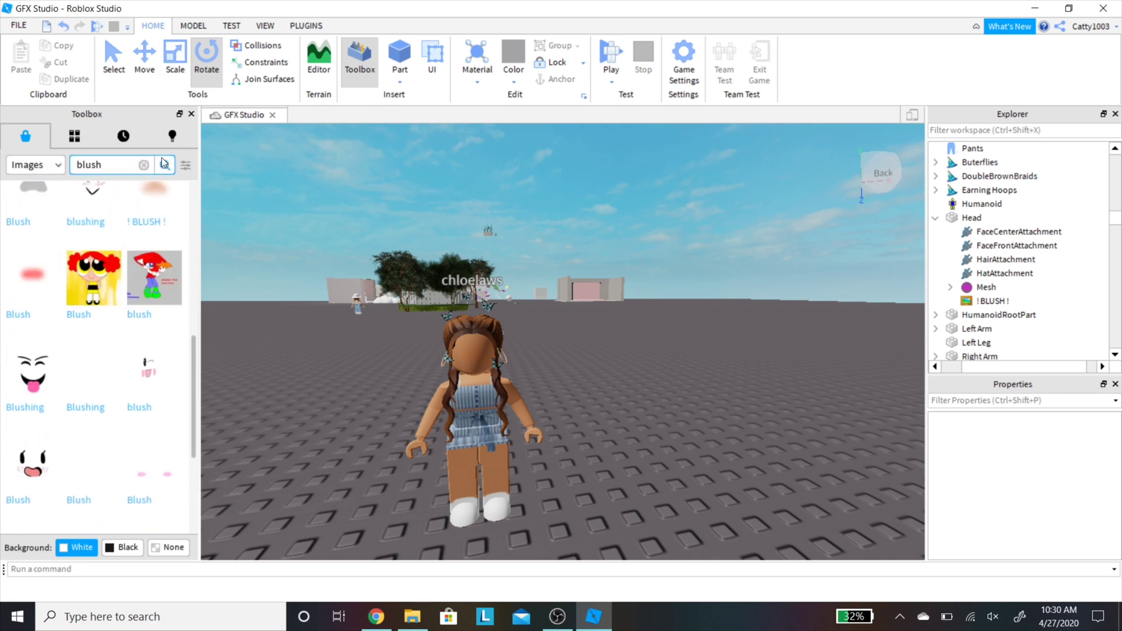
Step: Search Toolbox models for 'puppy' and insert the Sleepy Puppy model
left_click(143, 165)
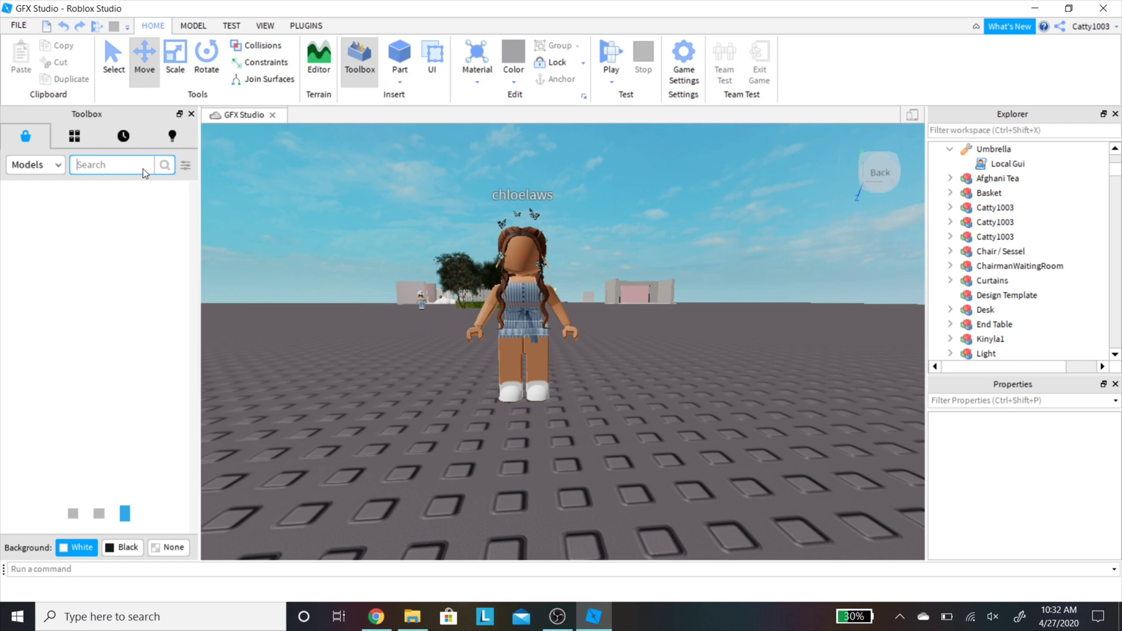
type("pup")
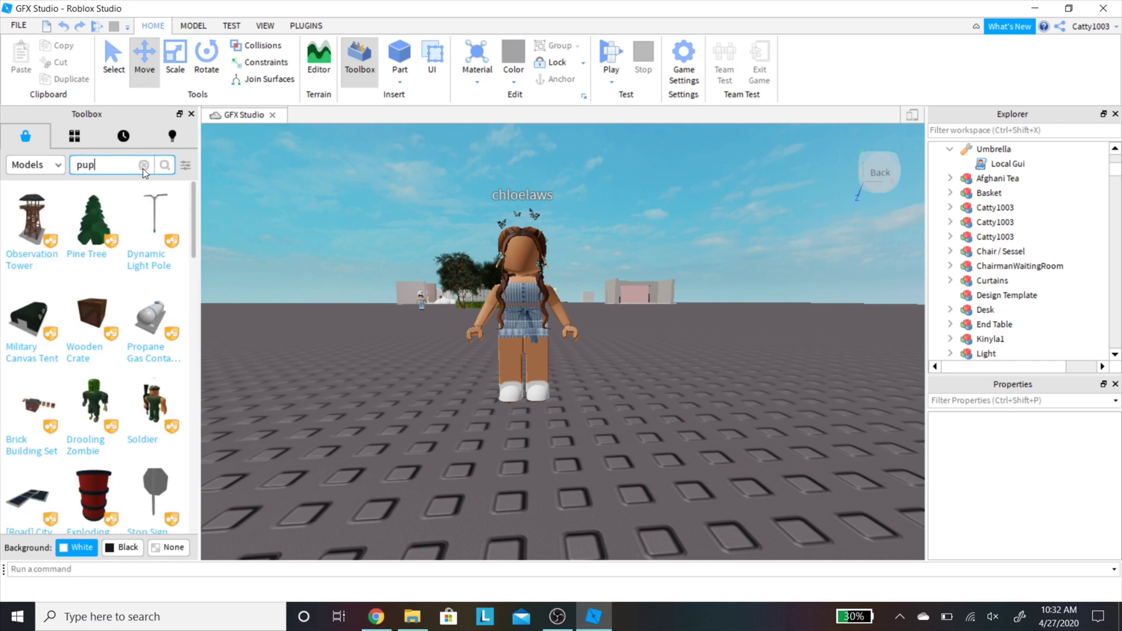
type("py")
key("Return")
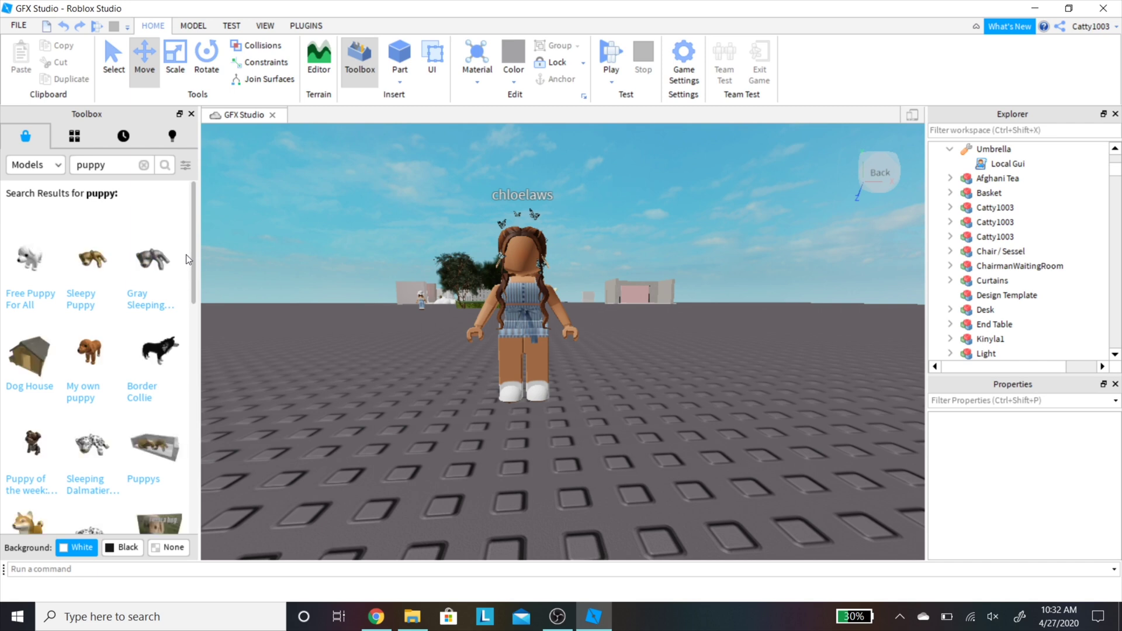
mouse_move(150, 270)
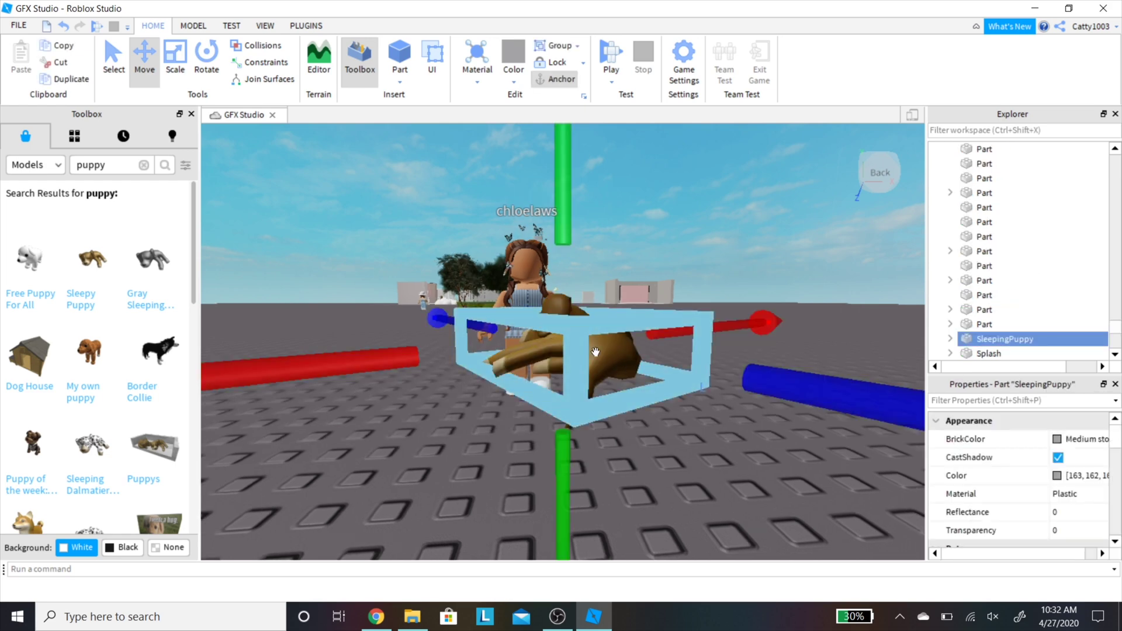
Step: Rotate the puppy and move it onto the ground beside the avatar's feet
left_click(216, 52)
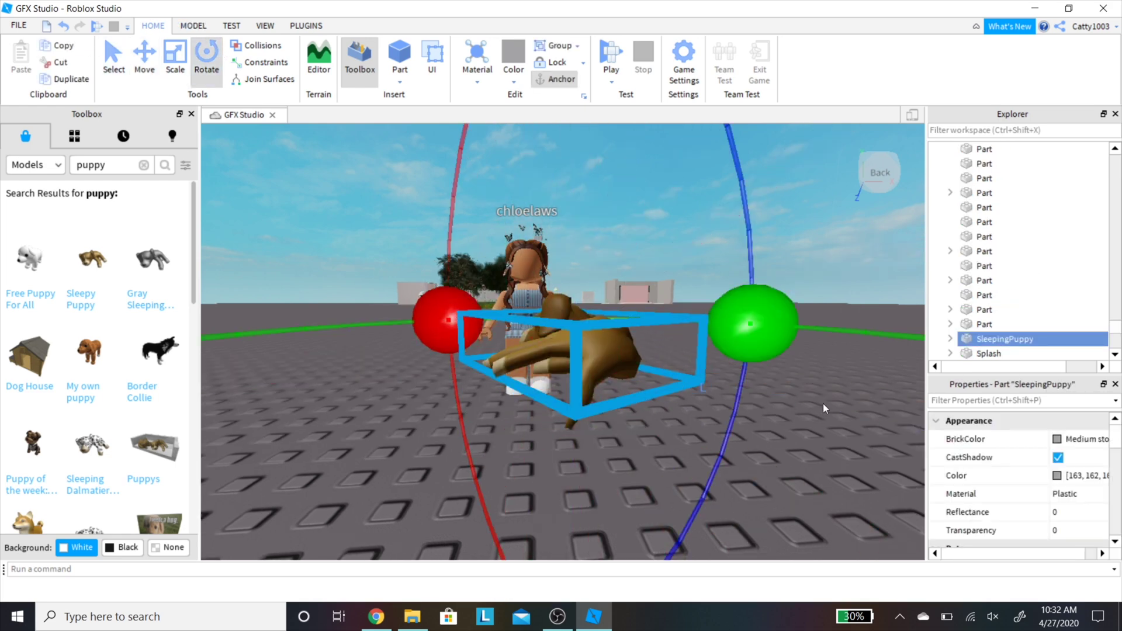
left_click_drag(740, 316, 592, 241)
left_click_drag(492, 260, 447, 321)
left_click(145, 54)
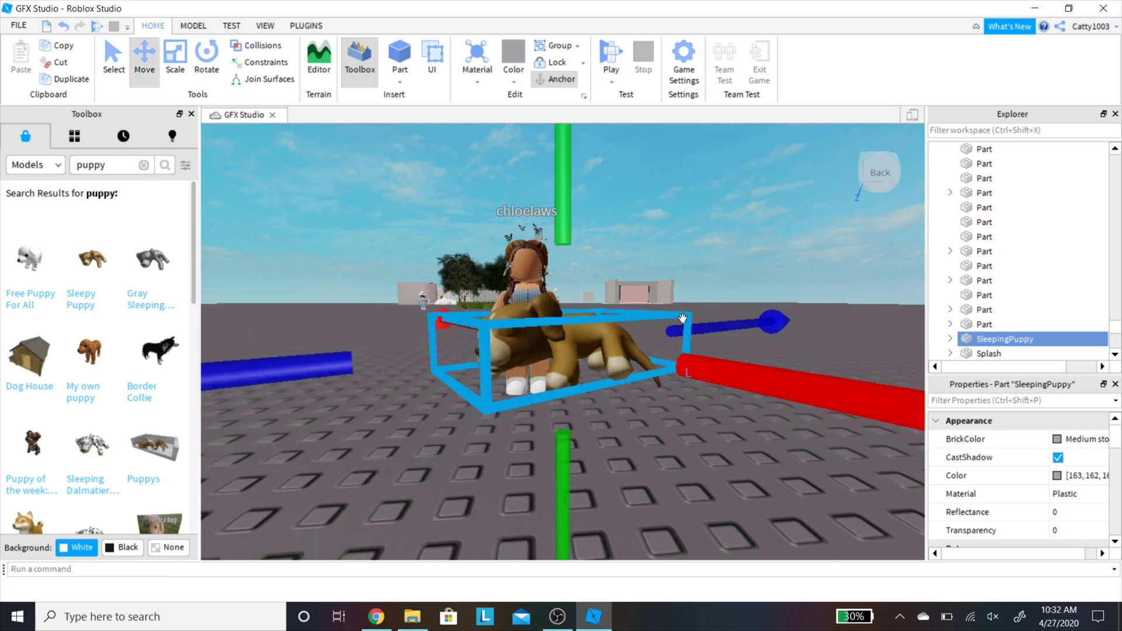
left_click_drag(350, 368, 424, 329)
left_click(695, 241)
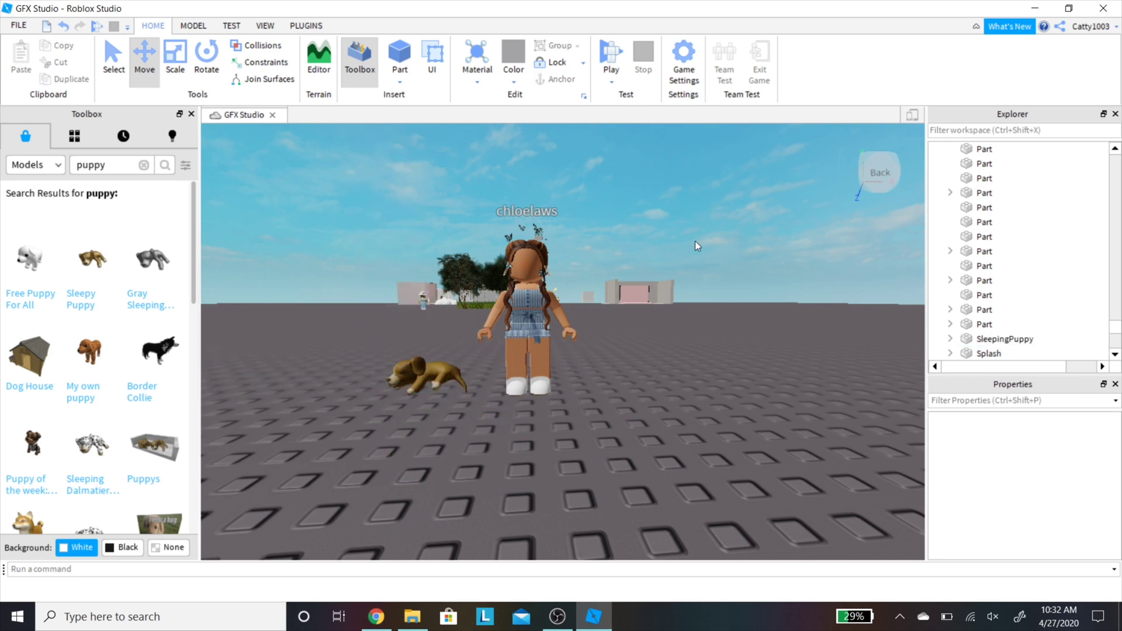
scroll(721, 216, "down", 5)
right_click_drag(721, 216, 679, 234)
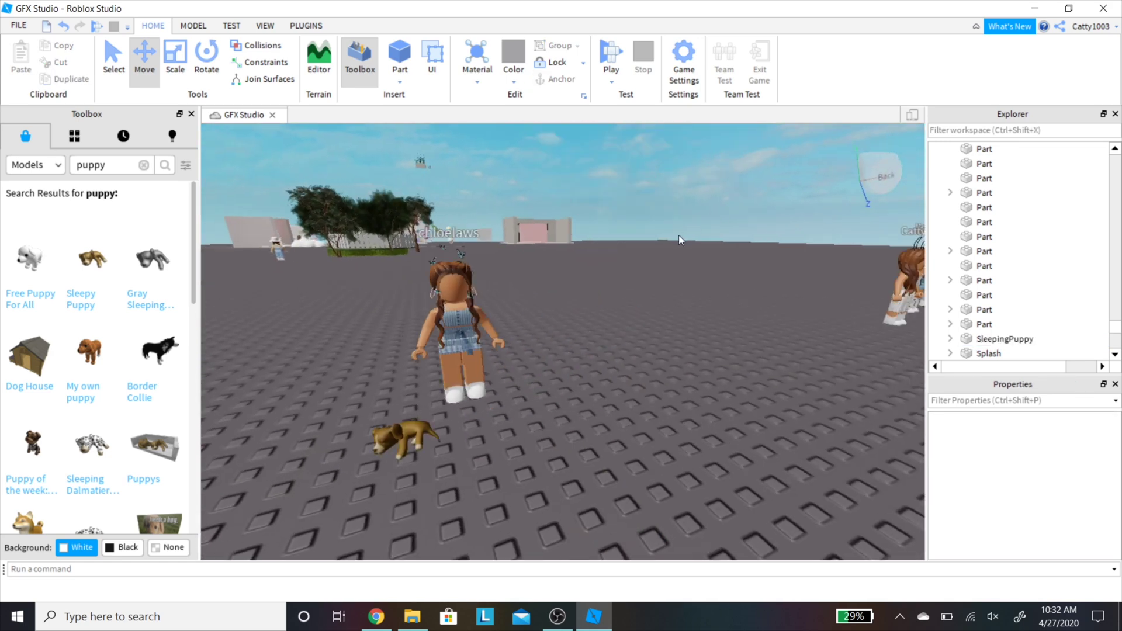
scroll(684, 234, "down", 5)
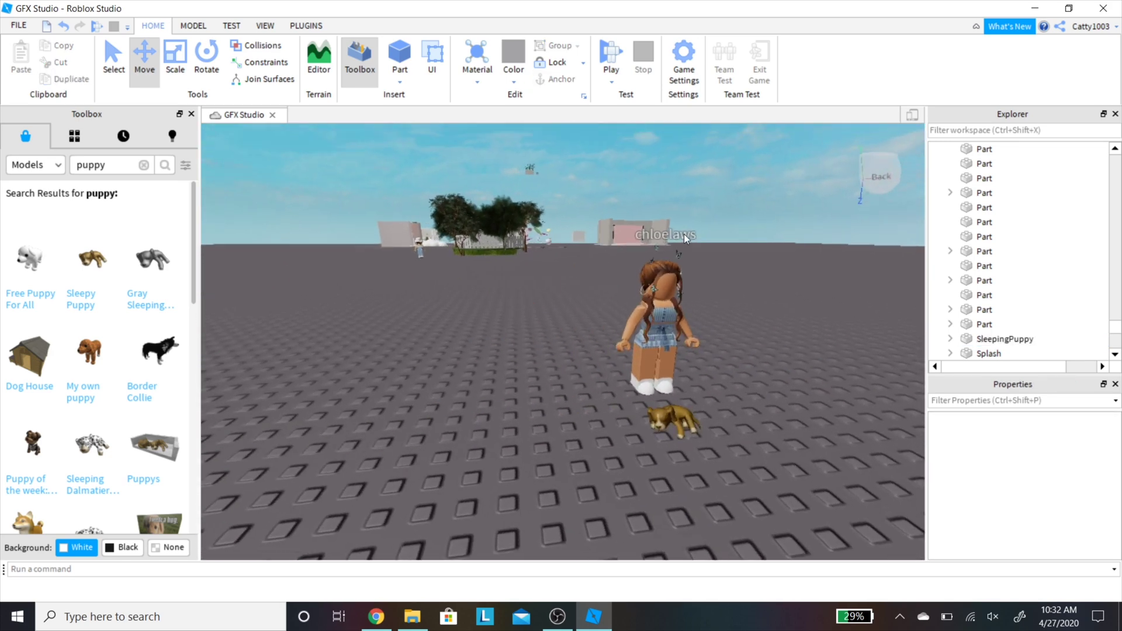
Step: Select SleepingPuppy in the hierarchy and choose to export it as a model file
right_click(683, 234)
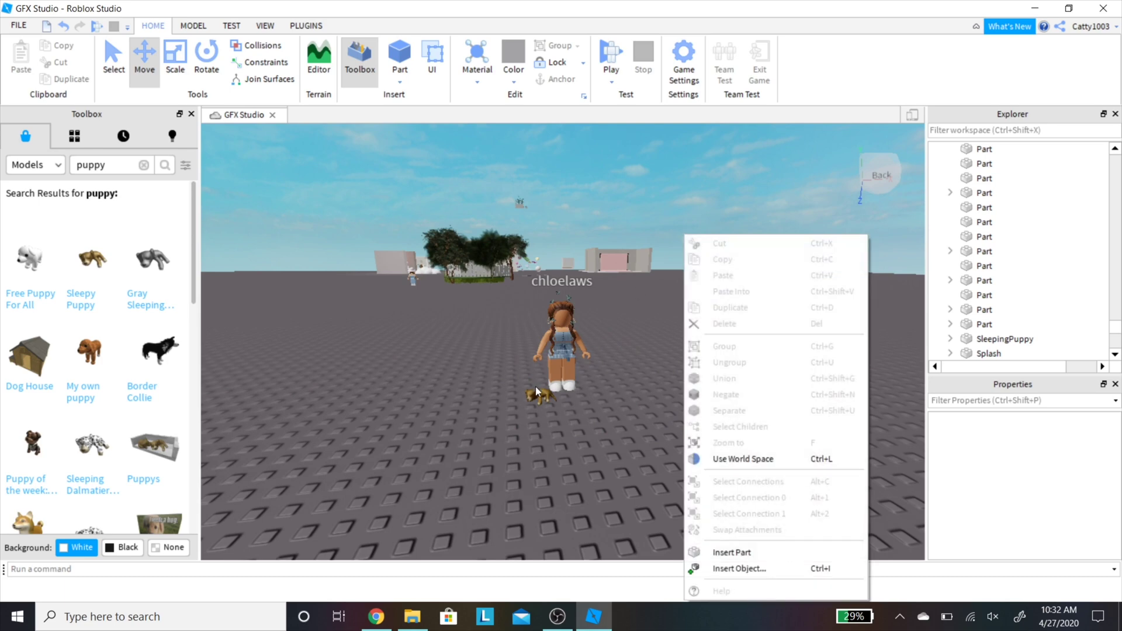
left_click(535, 387)
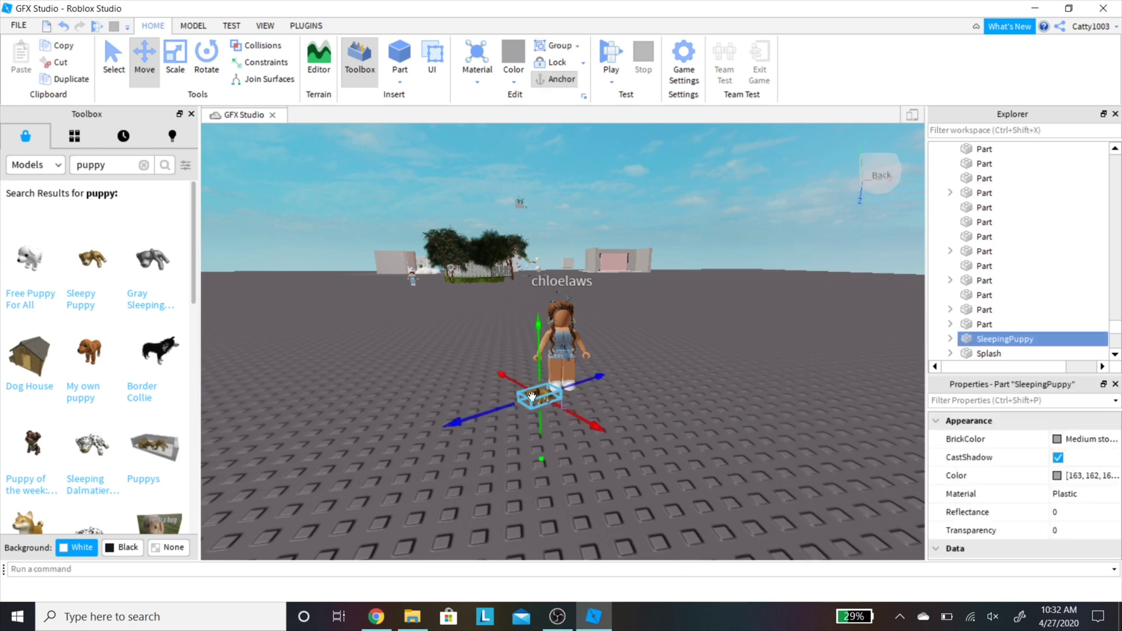
right_click(532, 398)
left_click(1006, 345)
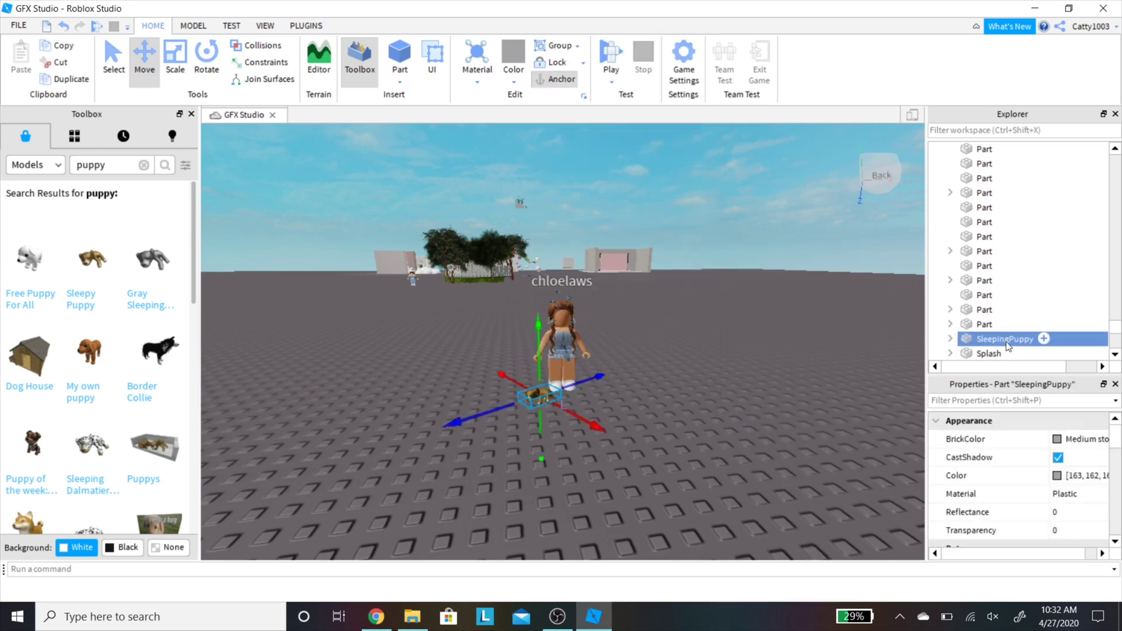
right_click(1006, 345)
left_click(993, 88)
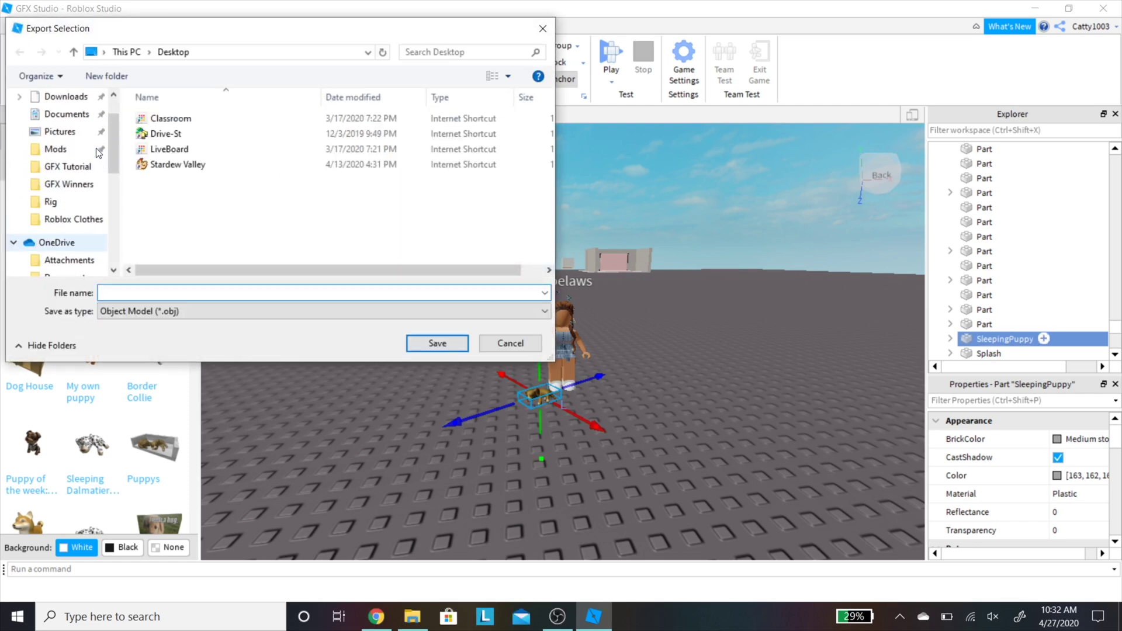
Step: Save the puppy export into Documents > ROBLOX > GFX > GFX Tutorial
left_click(69, 184)
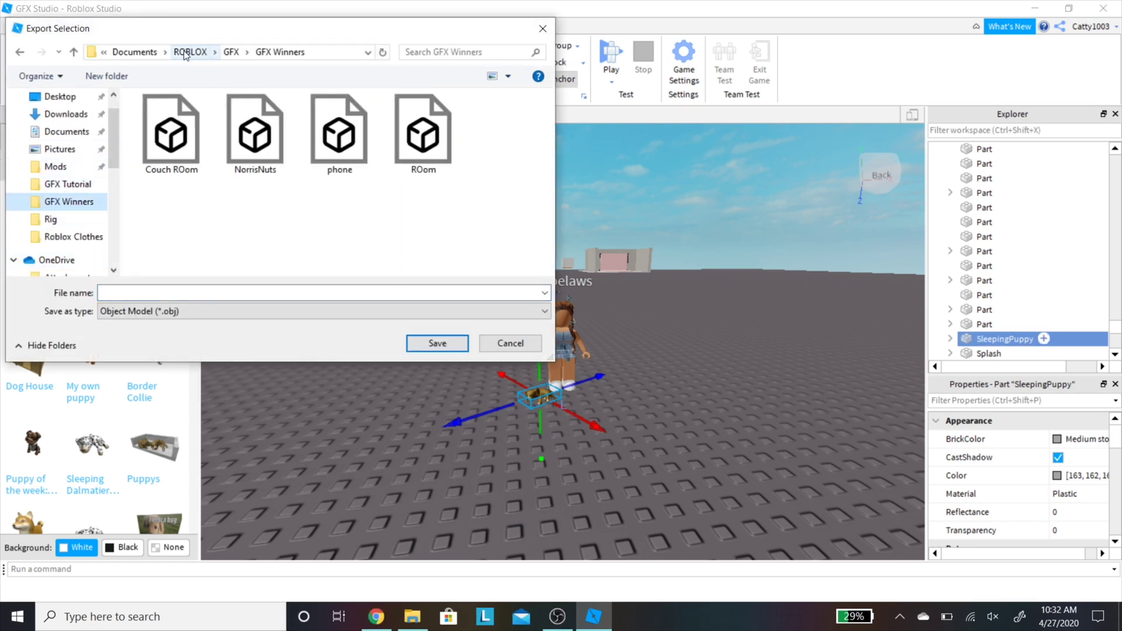
left_click(185, 52)
left_click(140, 52)
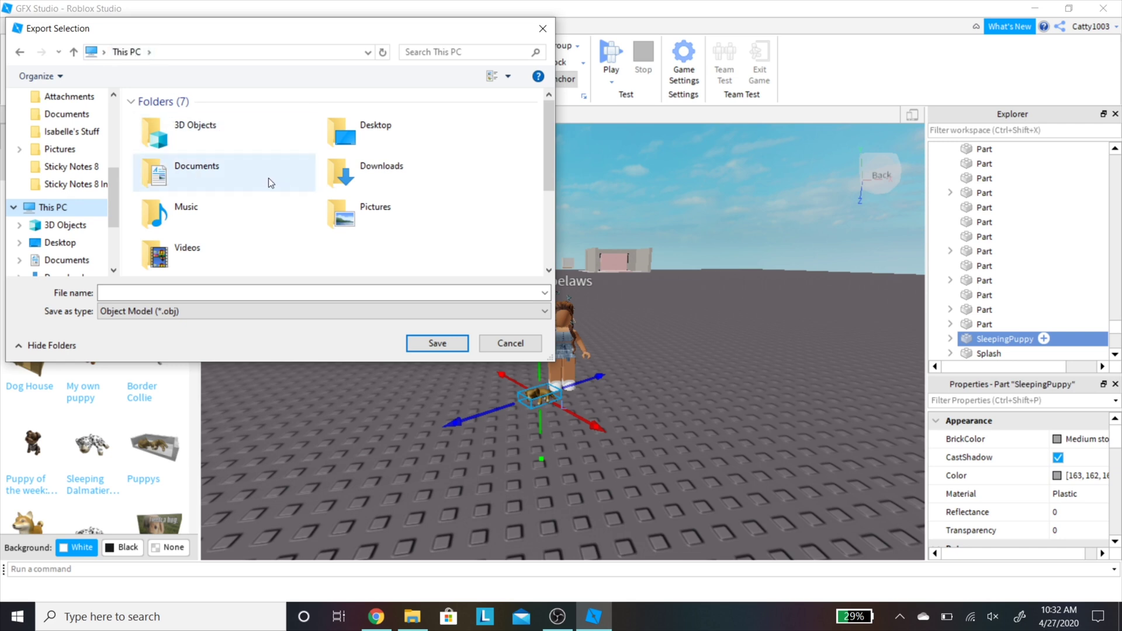
double_click(268, 178)
double_click(177, 184)
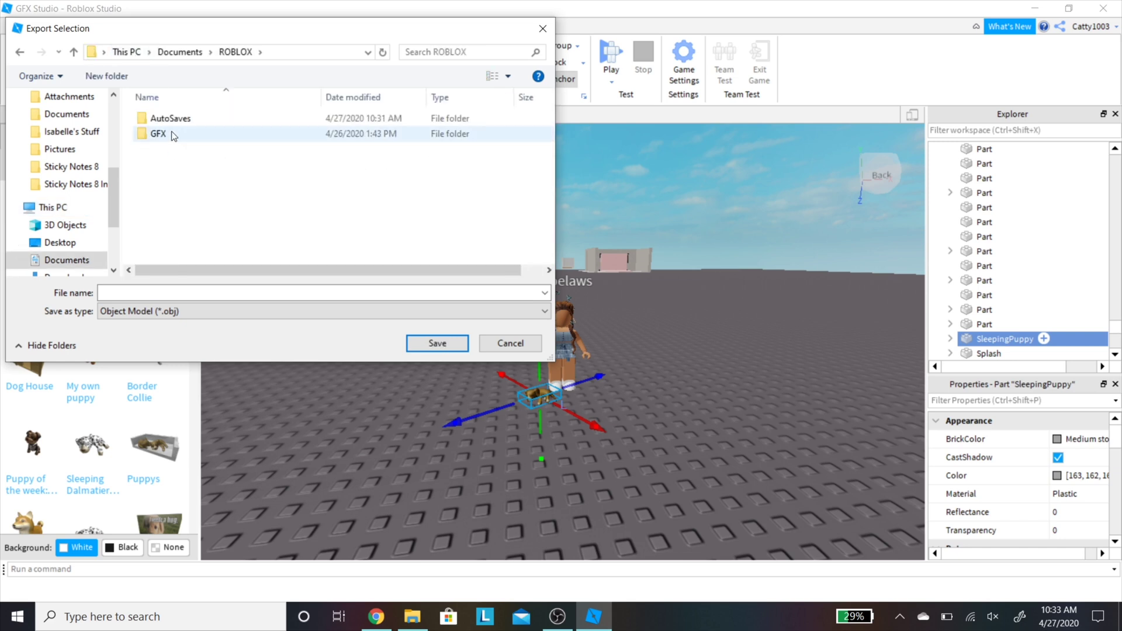
double_click(173, 134)
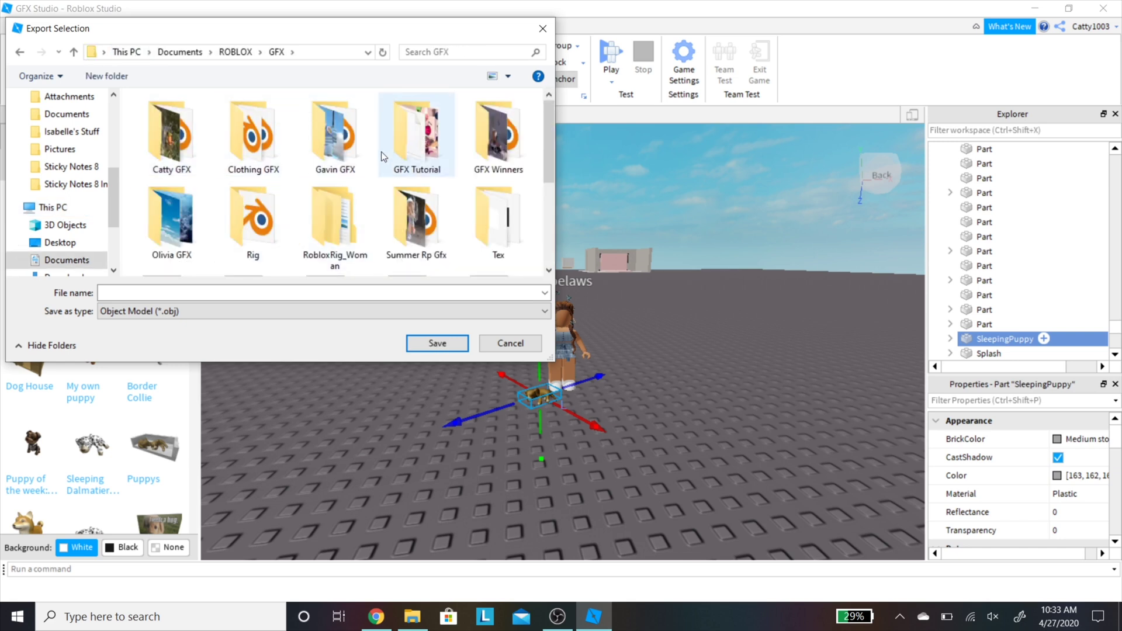
double_click(402, 142)
left_click(195, 292)
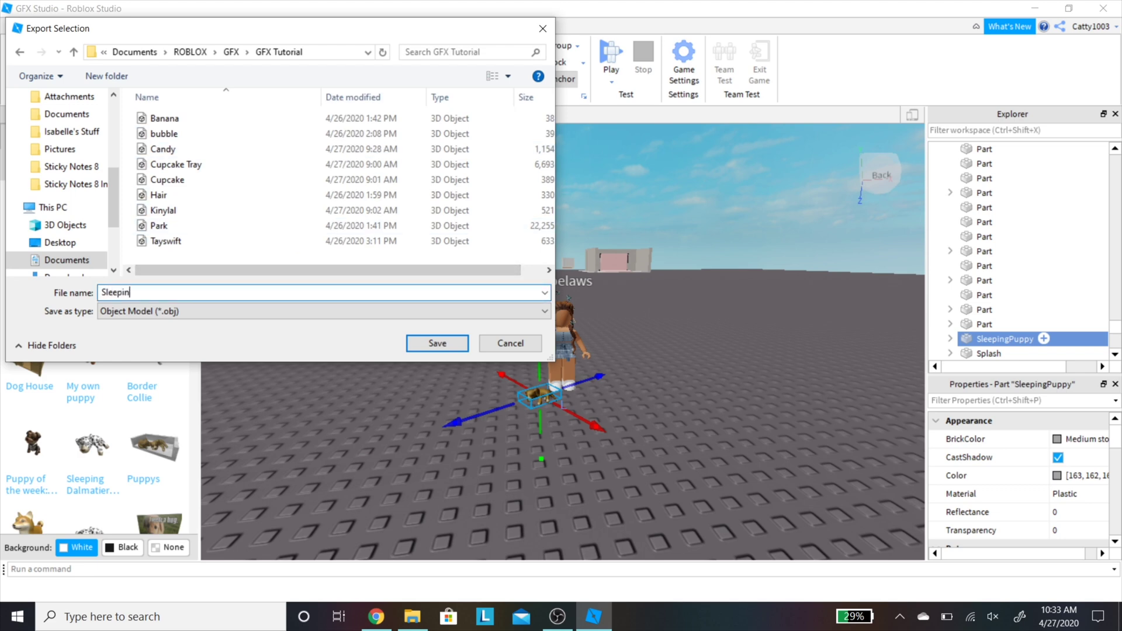
key("Return")
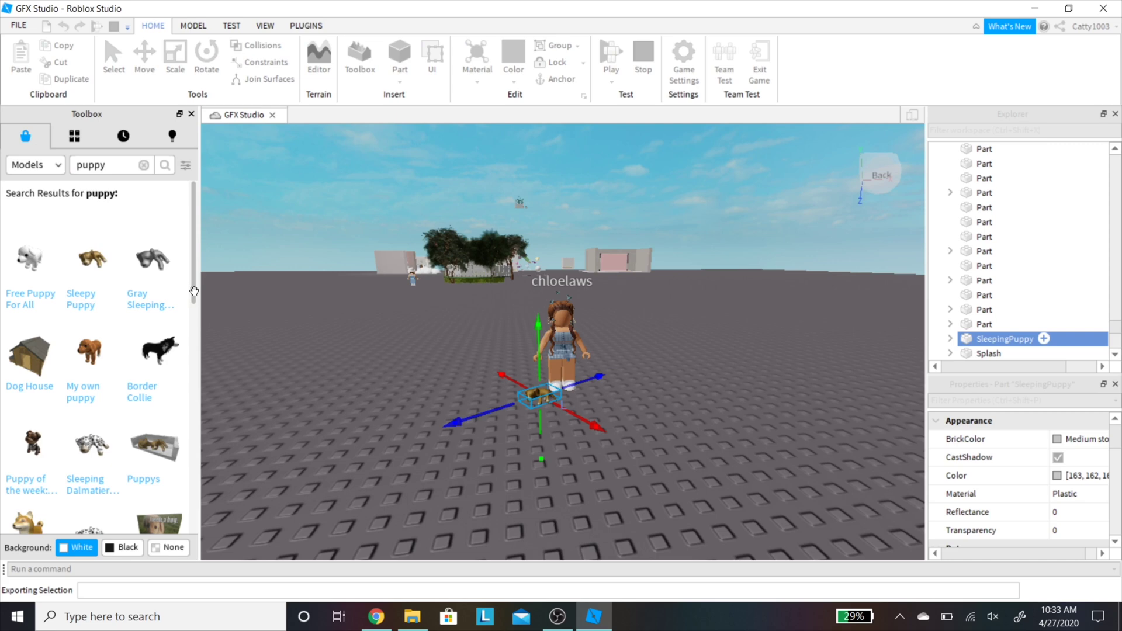
Step: Export the avatar as a model file too, then close Studio and save the changes
left_click(561, 344)
right_click(1034, 148)
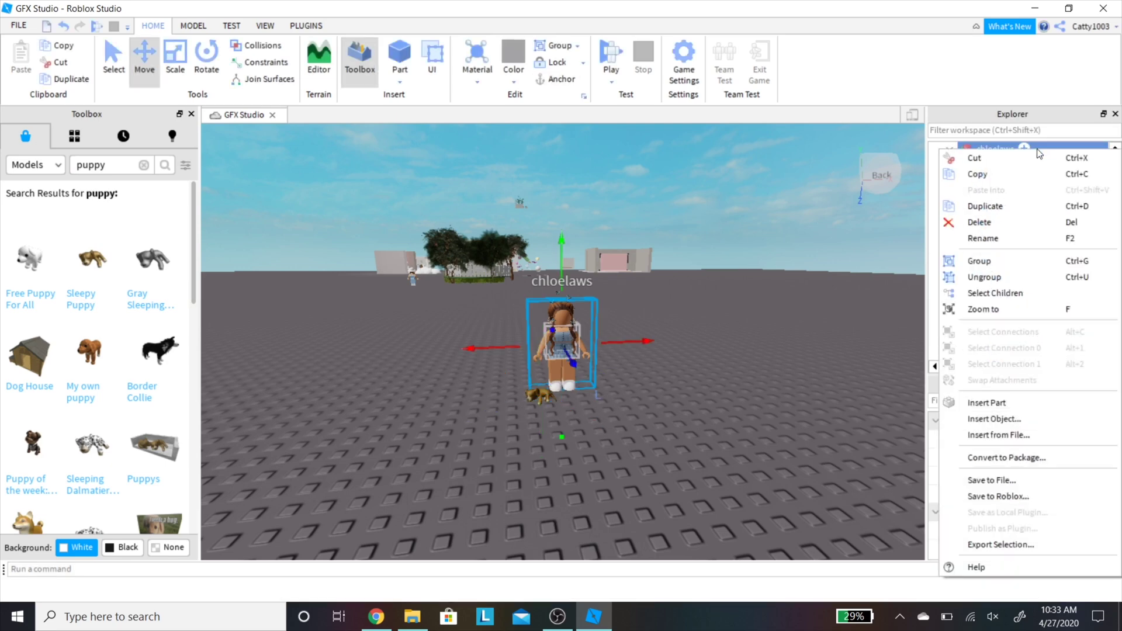
left_click(1000, 544)
type("Chloe")
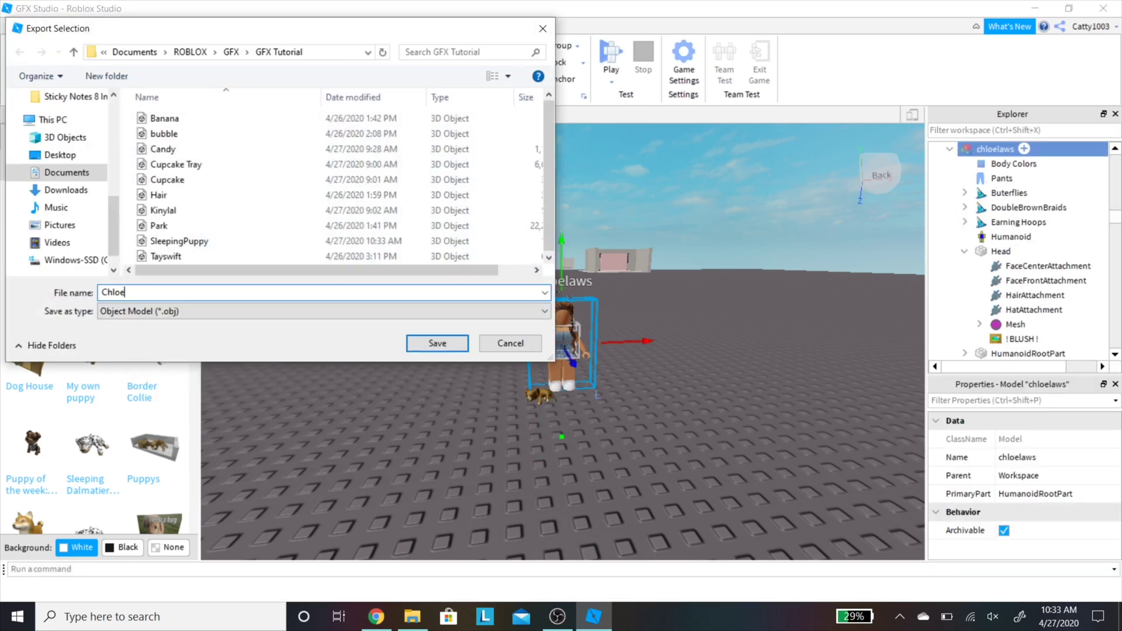
key("Return")
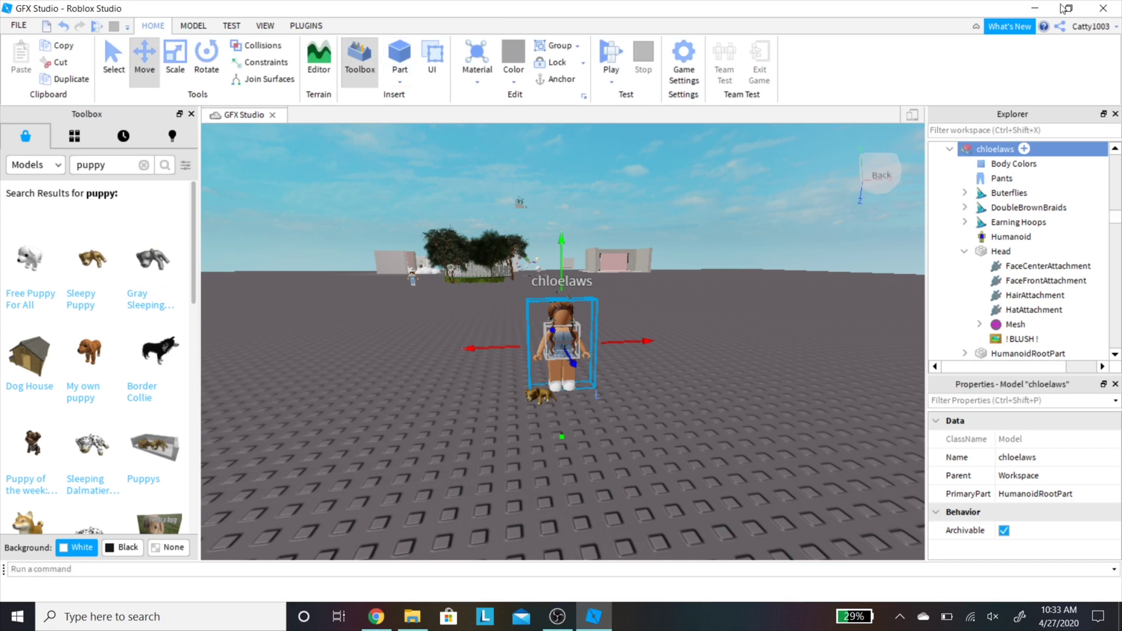
left_click(1103, 8)
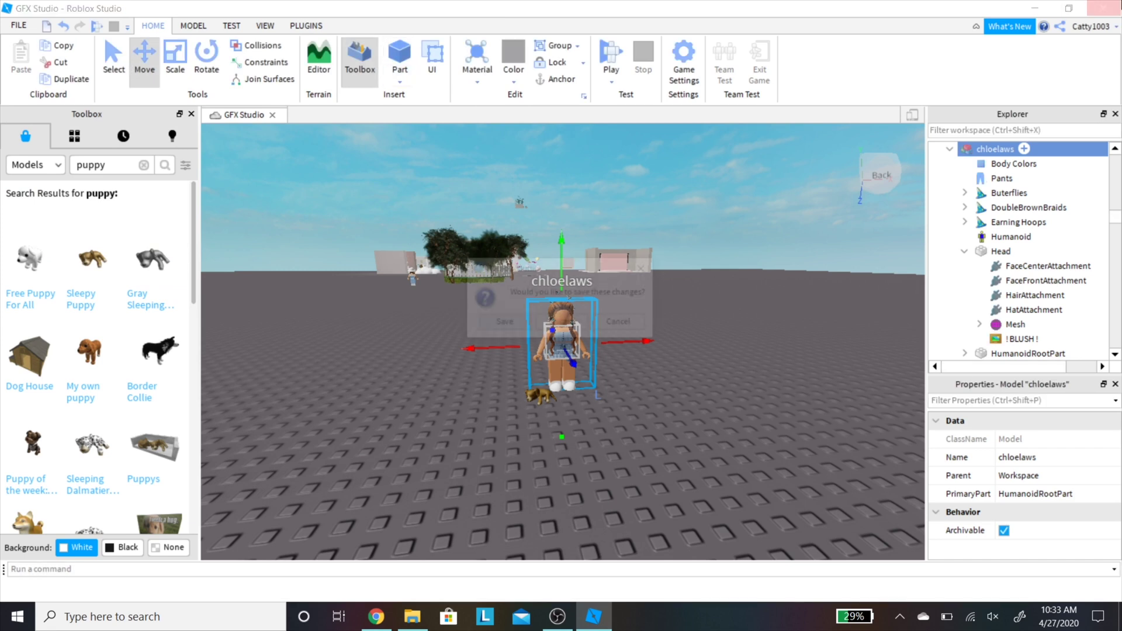
left_click(514, 325)
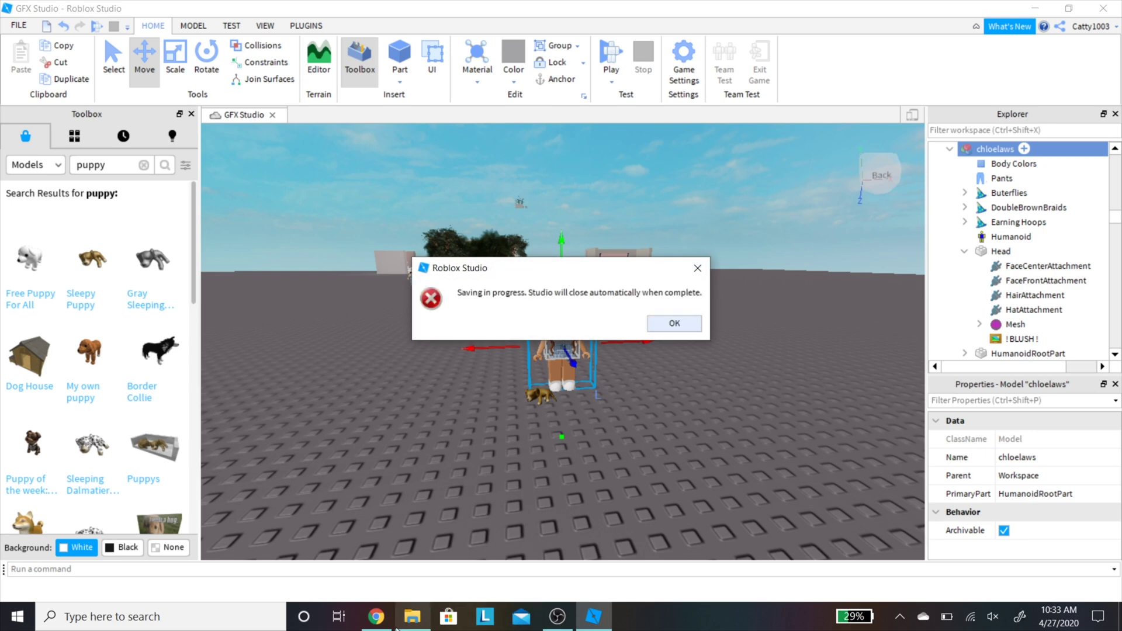
Step: View the Blender 2.82a download page, then switch to the MediaFire RobloxRig_Woman tab
left_click(381, 619)
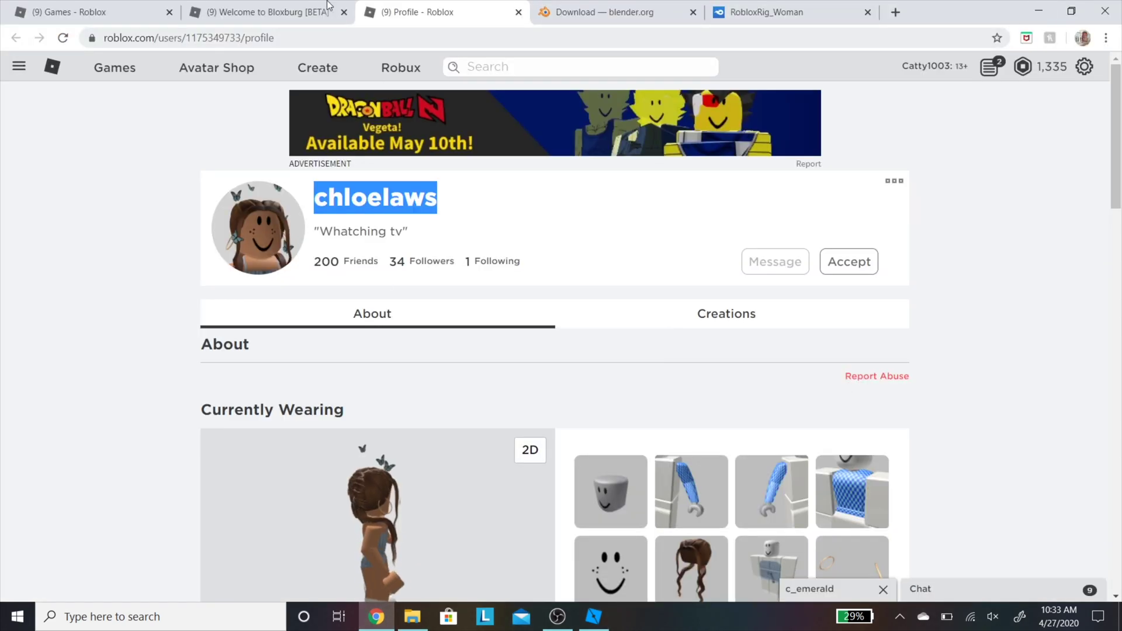
left_click(616, 12)
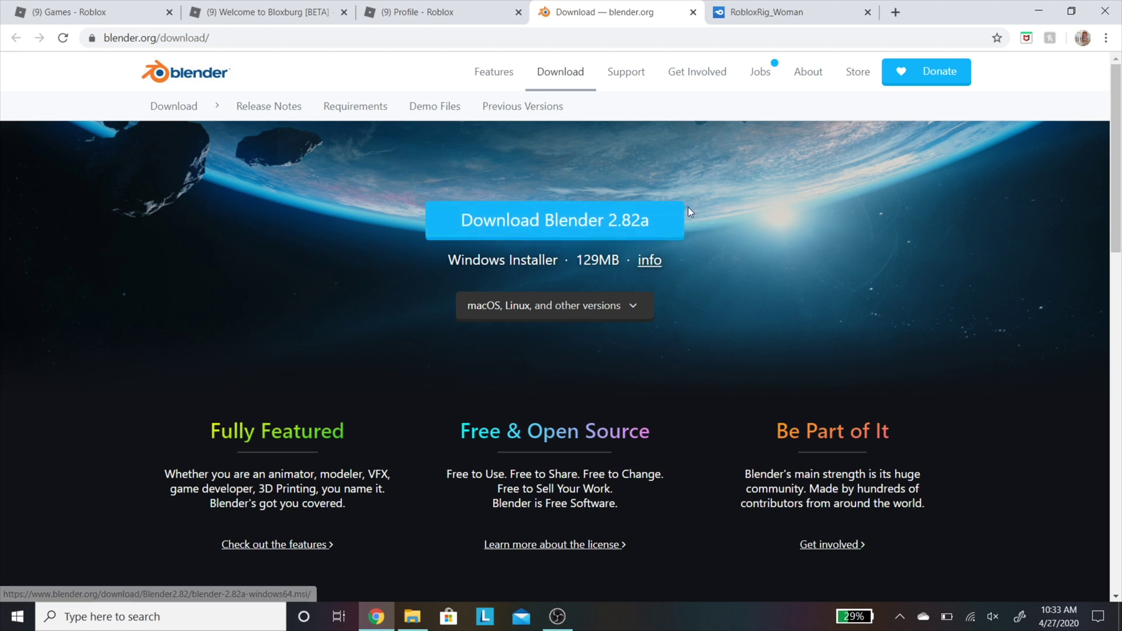
left_click(755, 6)
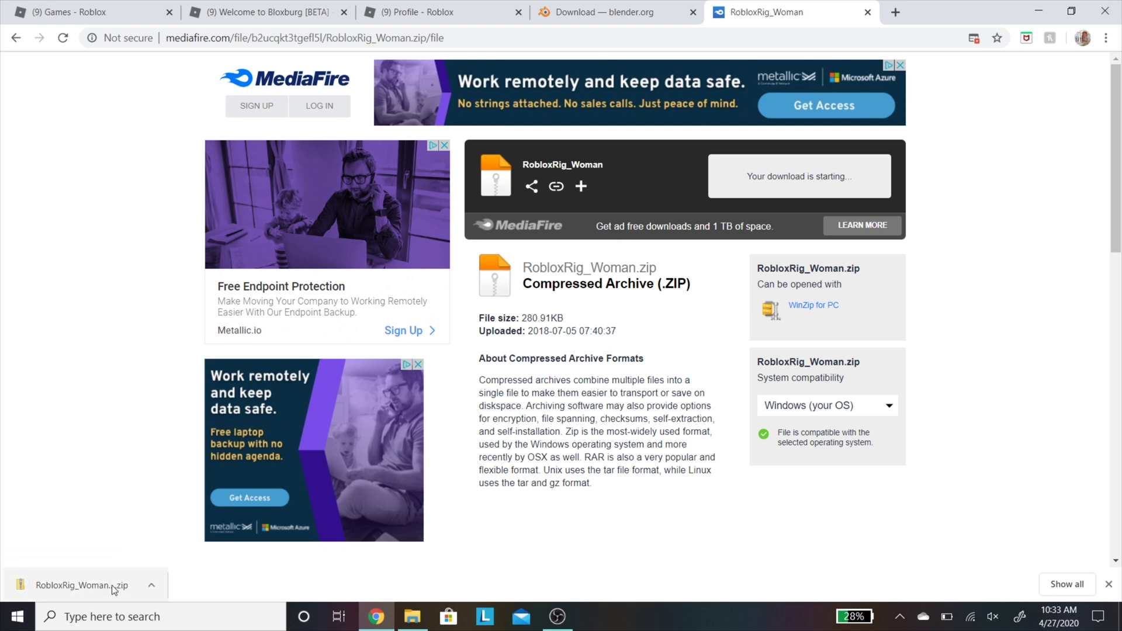
Step: Show the downloaded RobloxRig_Woman.zip in the Downloads folder
left_click(151, 584)
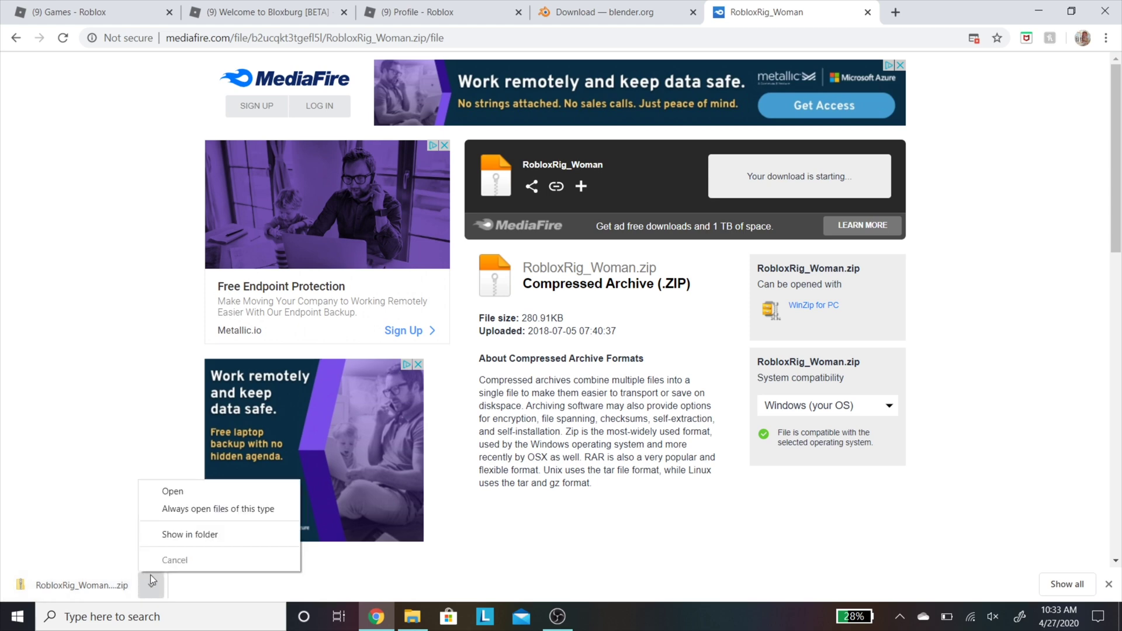
left_click(169, 534)
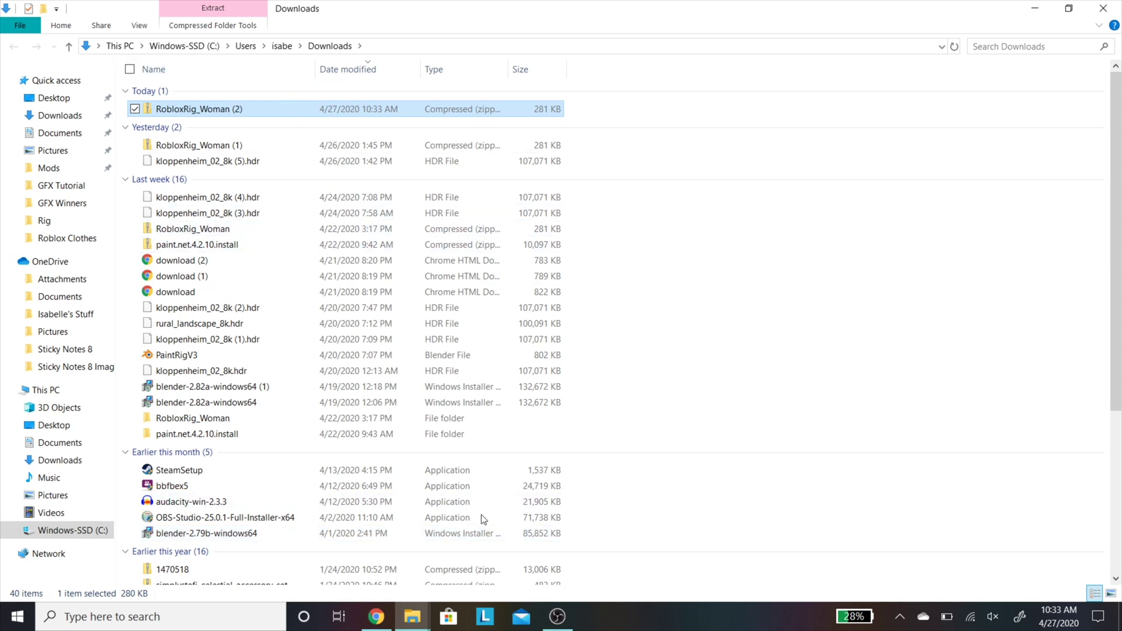
Step: Check the newly downloaded zip file, then close the Downloads folder window
left_click(433, 126)
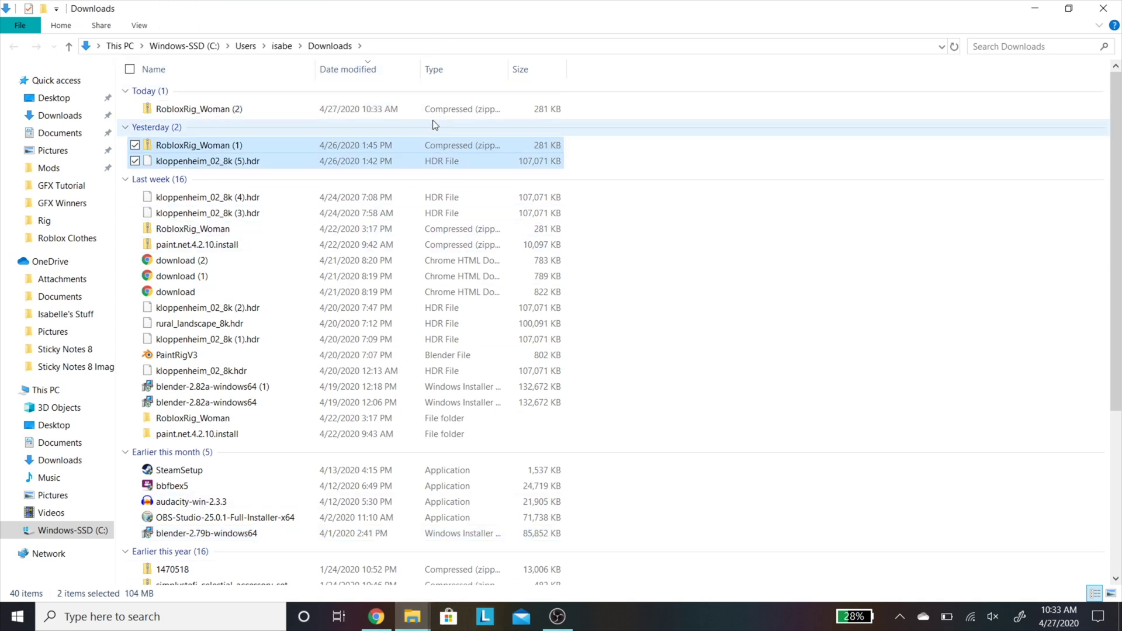
right_click(444, 94)
right_click(531, 102)
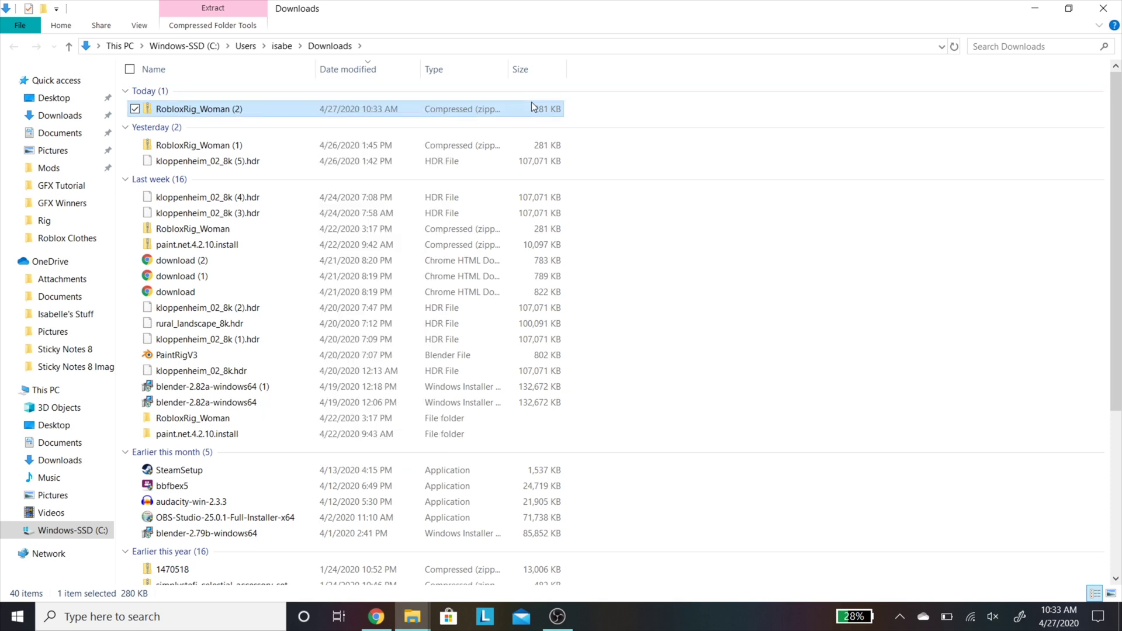
right_click(531, 103)
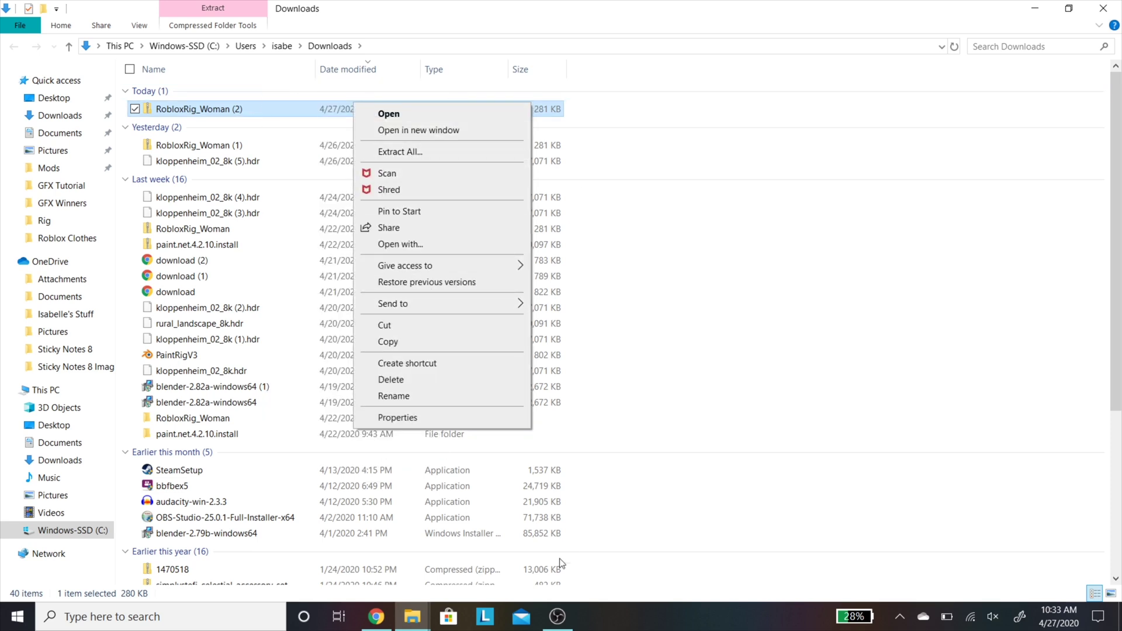
left_click(1107, 13)
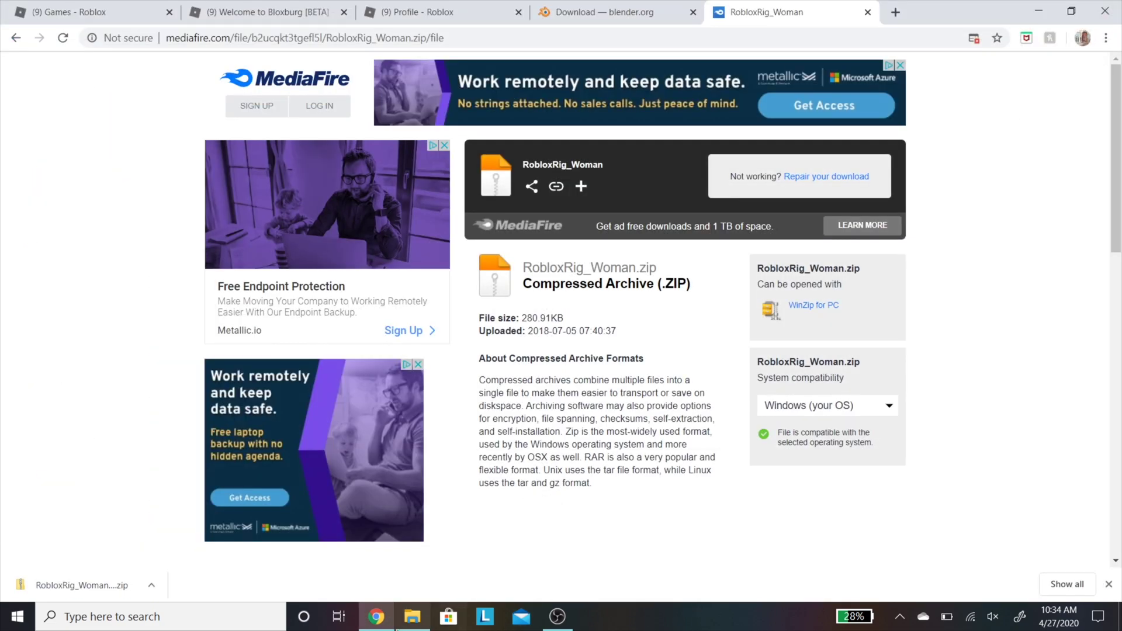
Step: Open Default.blend from the Documents > ROBLOX > GFX > Rig folder in Blender
left_click(376, 617)
left_click(412, 616)
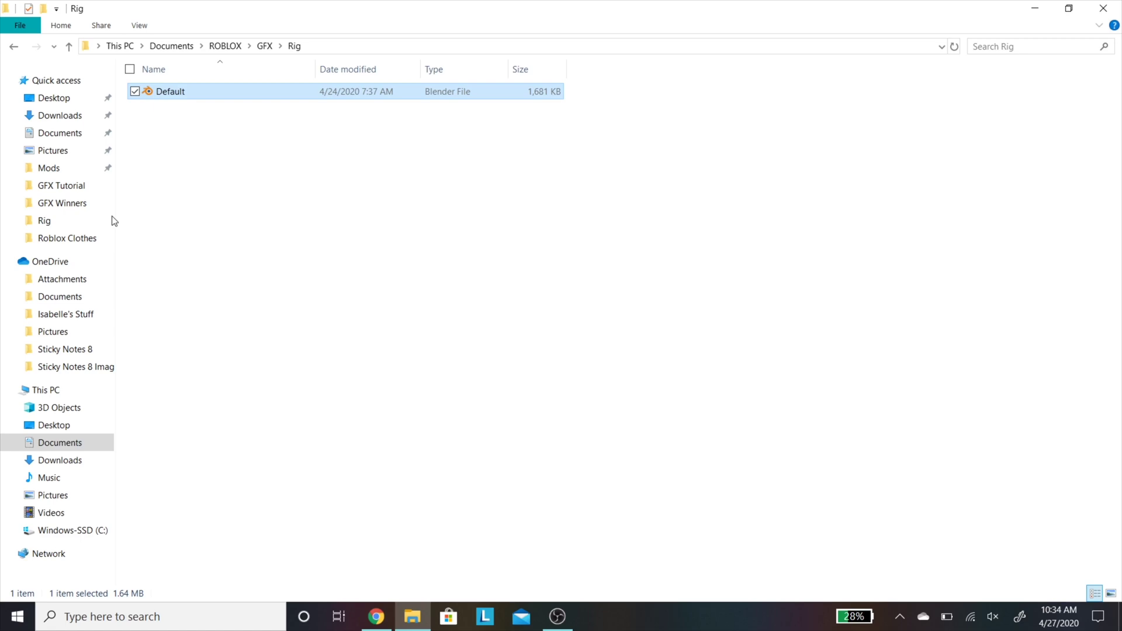
left_click(264, 46)
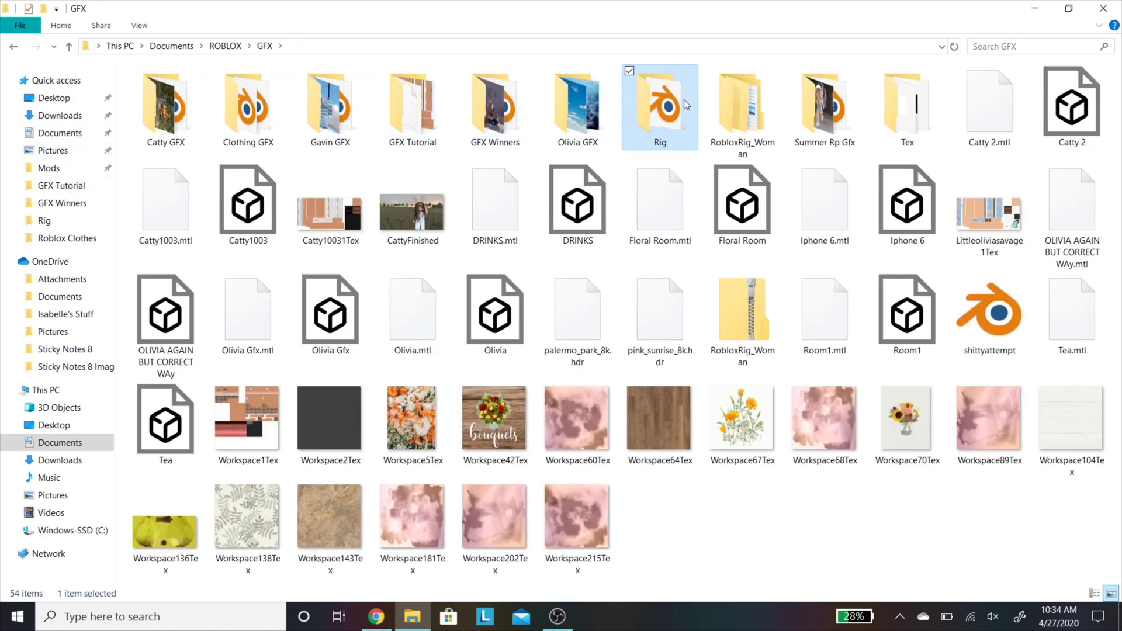
double_click(683, 99)
left_click(318, 92)
double_click(319, 93)
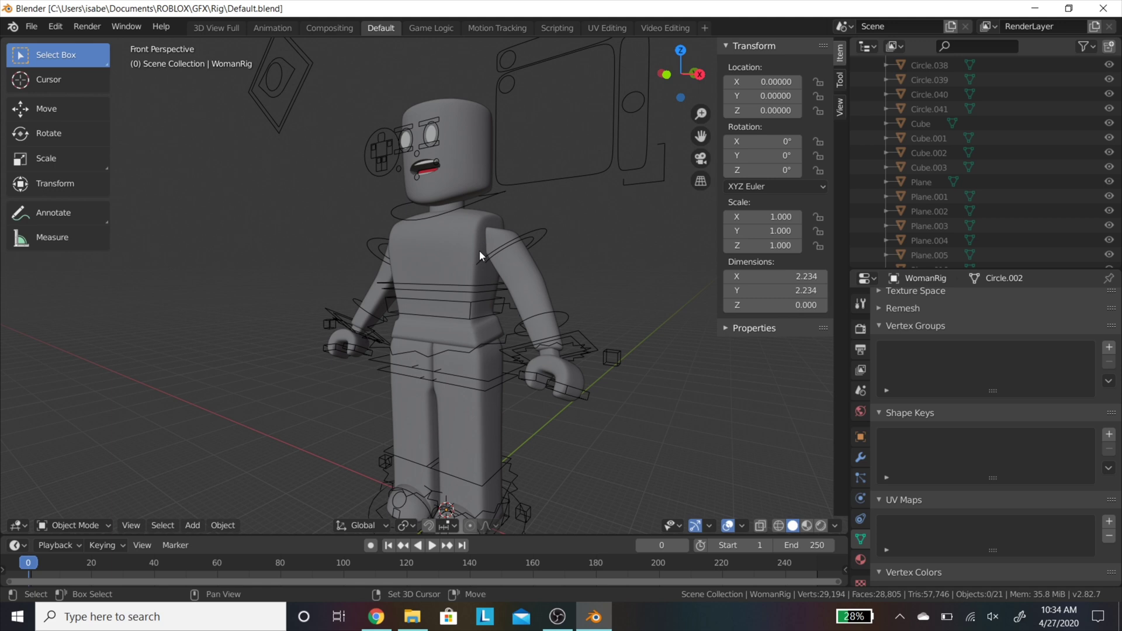
Step: Fly in with walk navigation to the rig's face, then back off to frame head and torso
key("shift+grave")
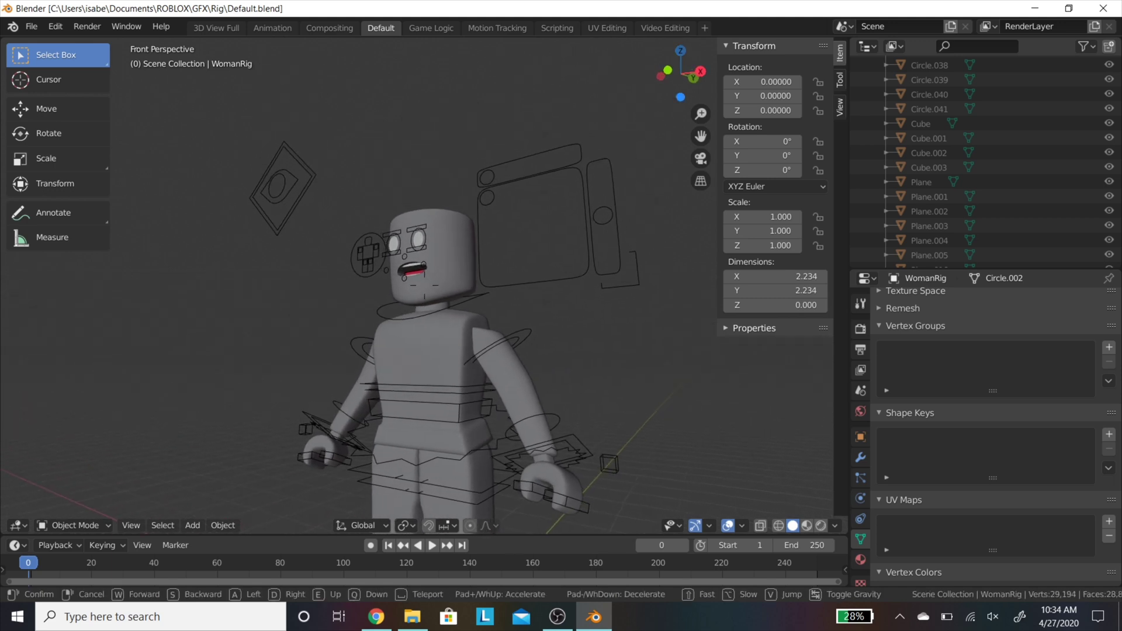
key("w")
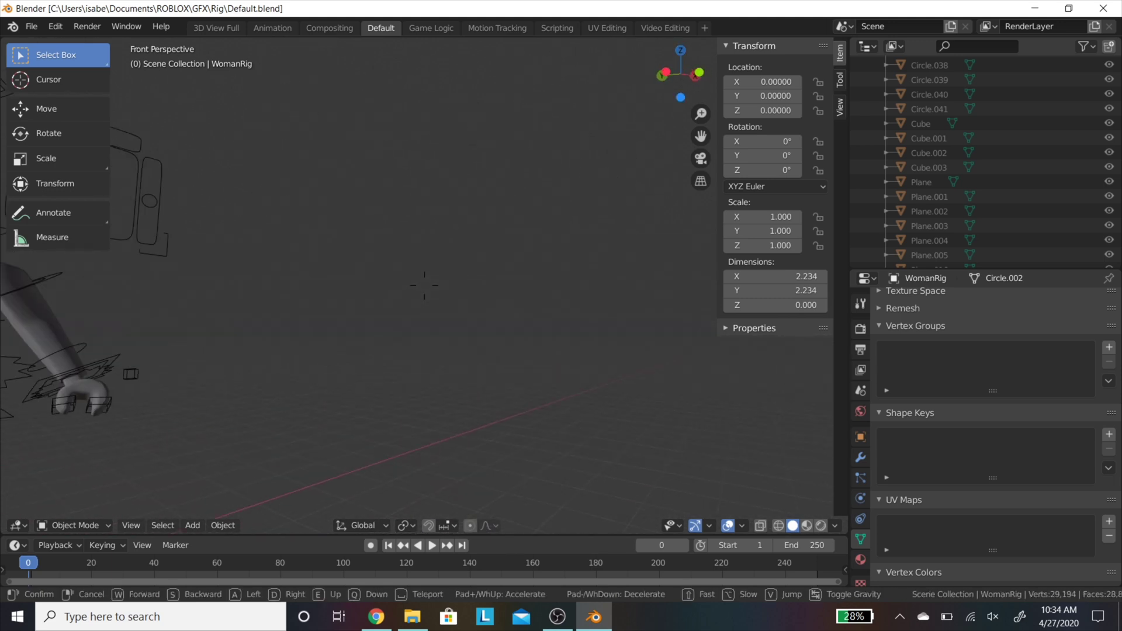
key("s")
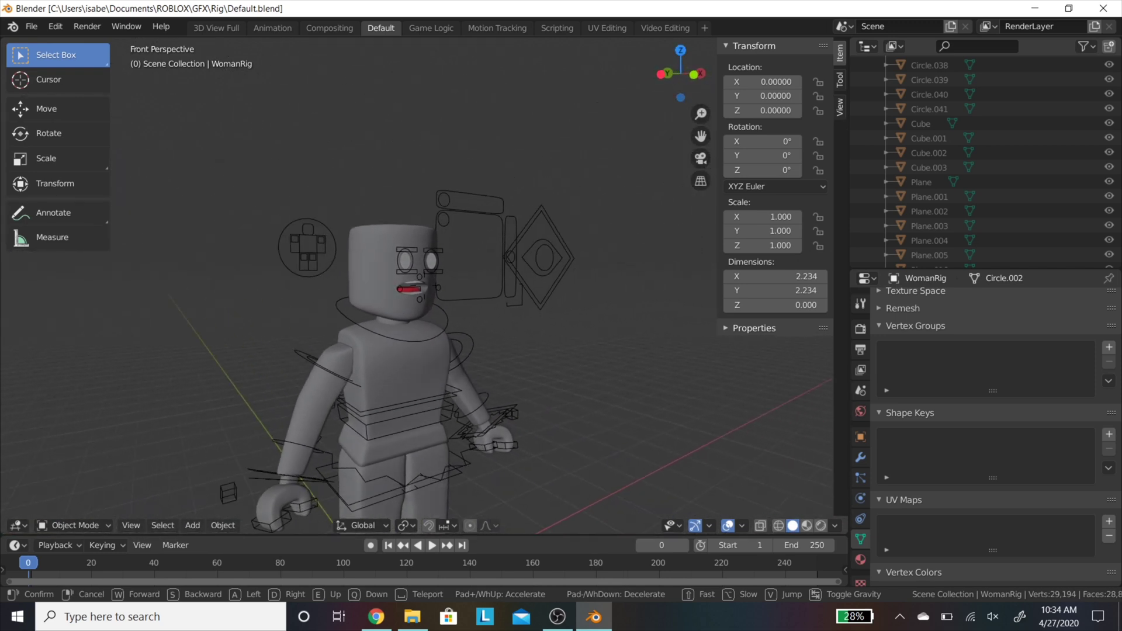
Step: Delete the box-selected head, eyes and face objects, plus the leftover mouth piece Cube.013 and last head piece
left_click(424, 285)
left_click_drag(244, 163, 521, 275)
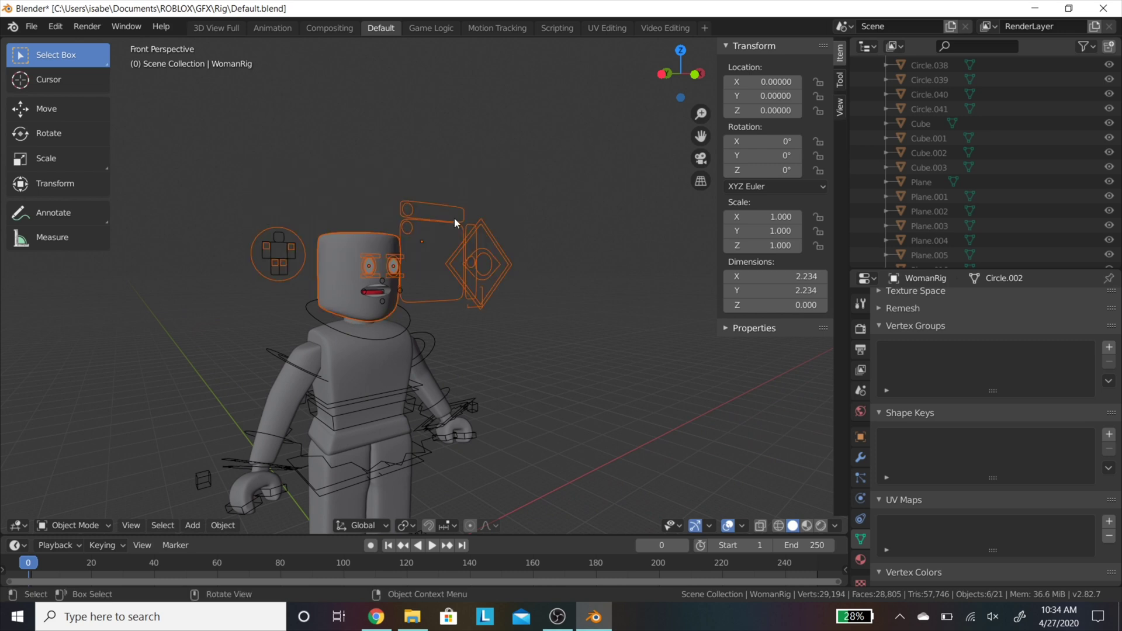
key("Delete")
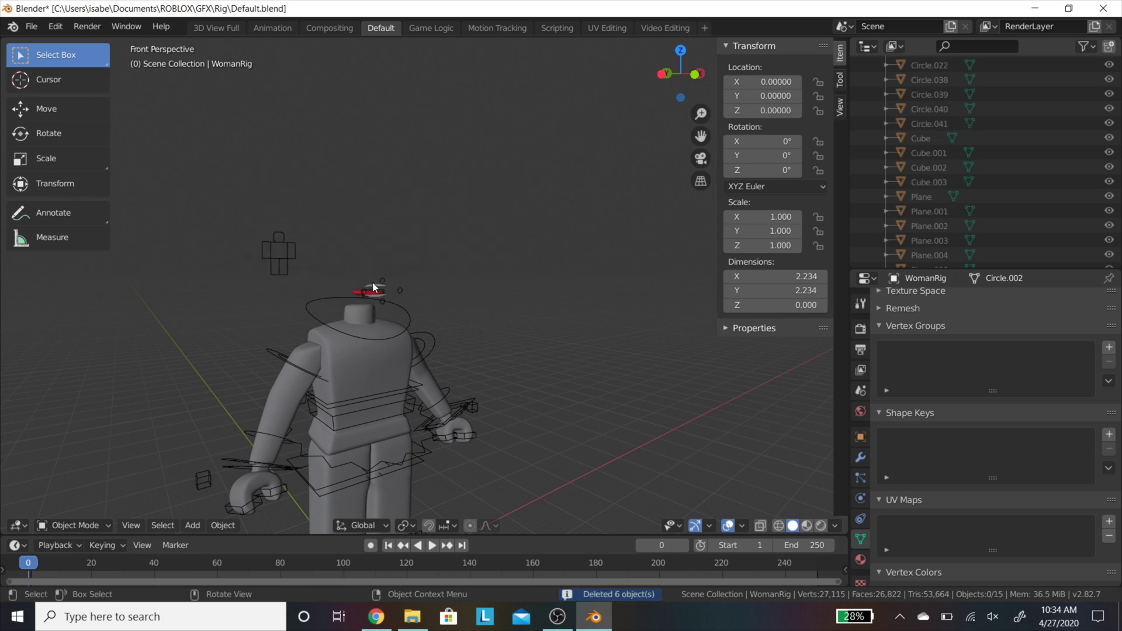
left_click(374, 285)
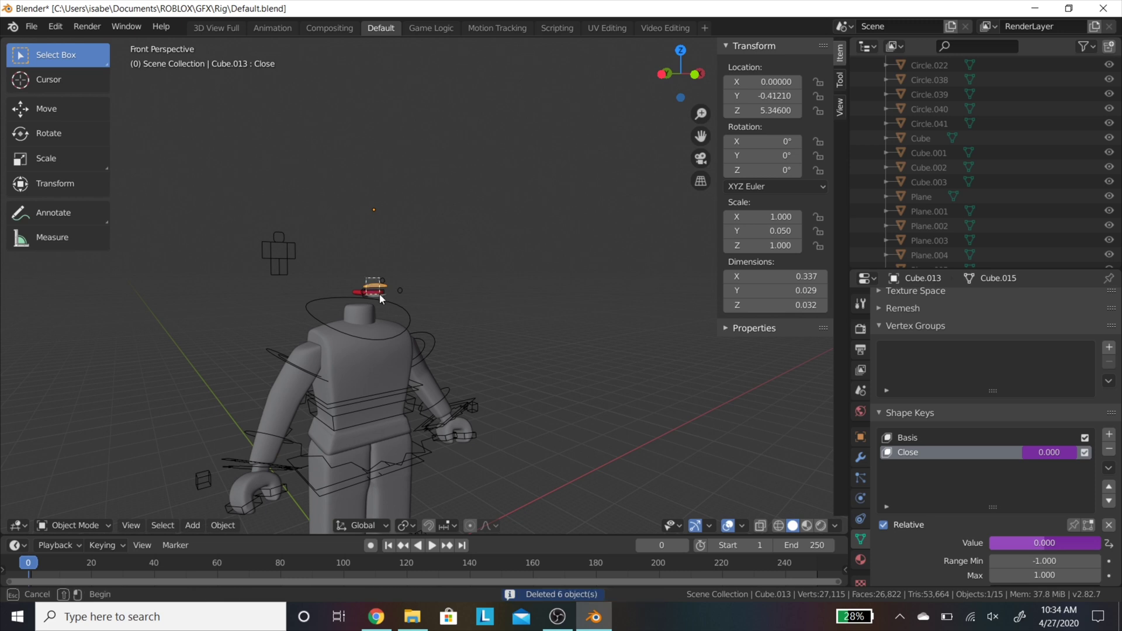
key("Delete")
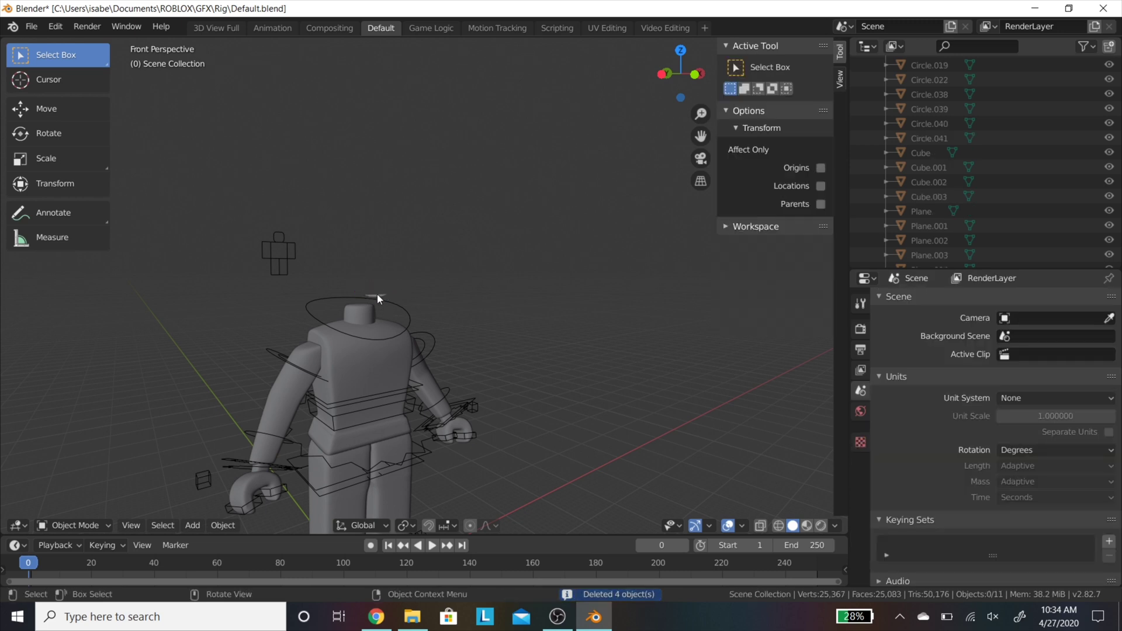
left_click(377, 296)
key("Delete")
Step: Fly the view to centre the headless rig and select its torso
key("shift+grave")
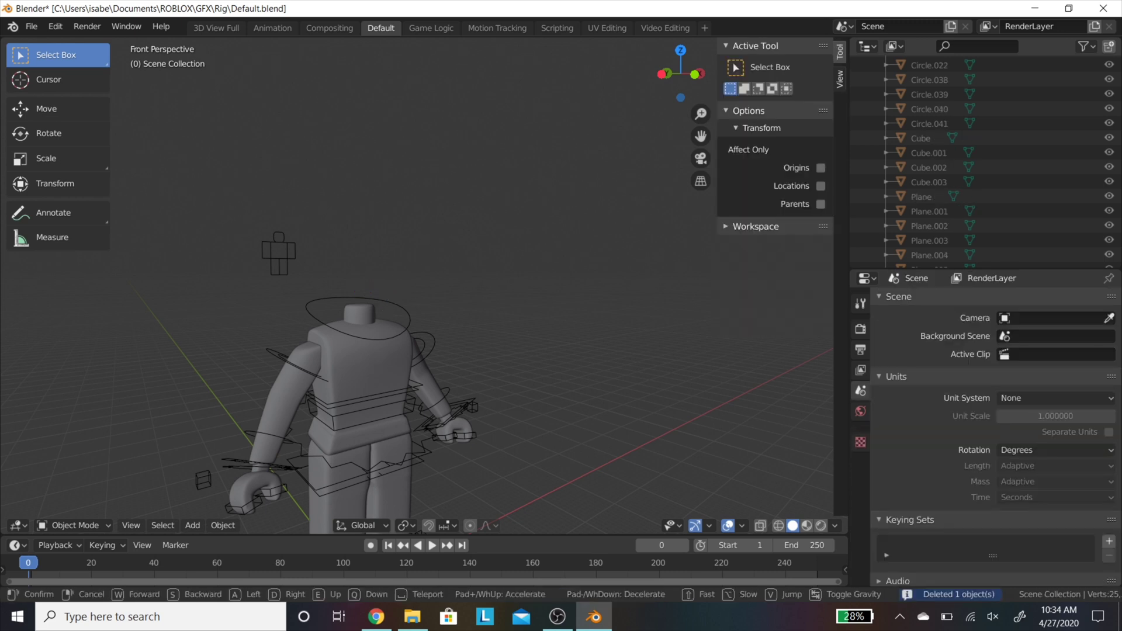
key("w")
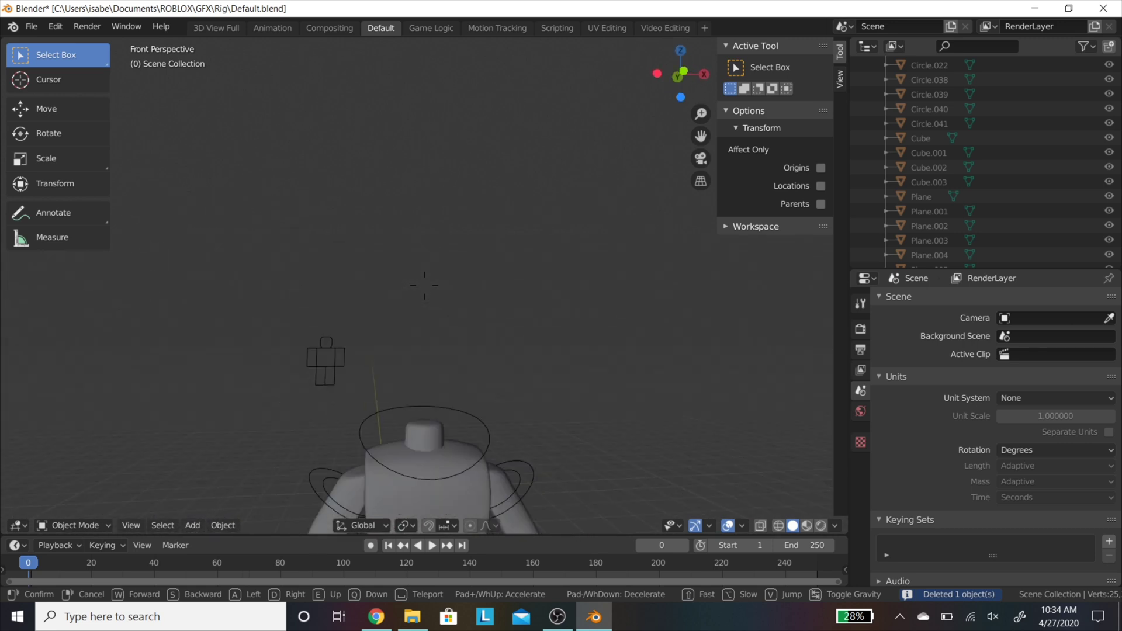
key("s")
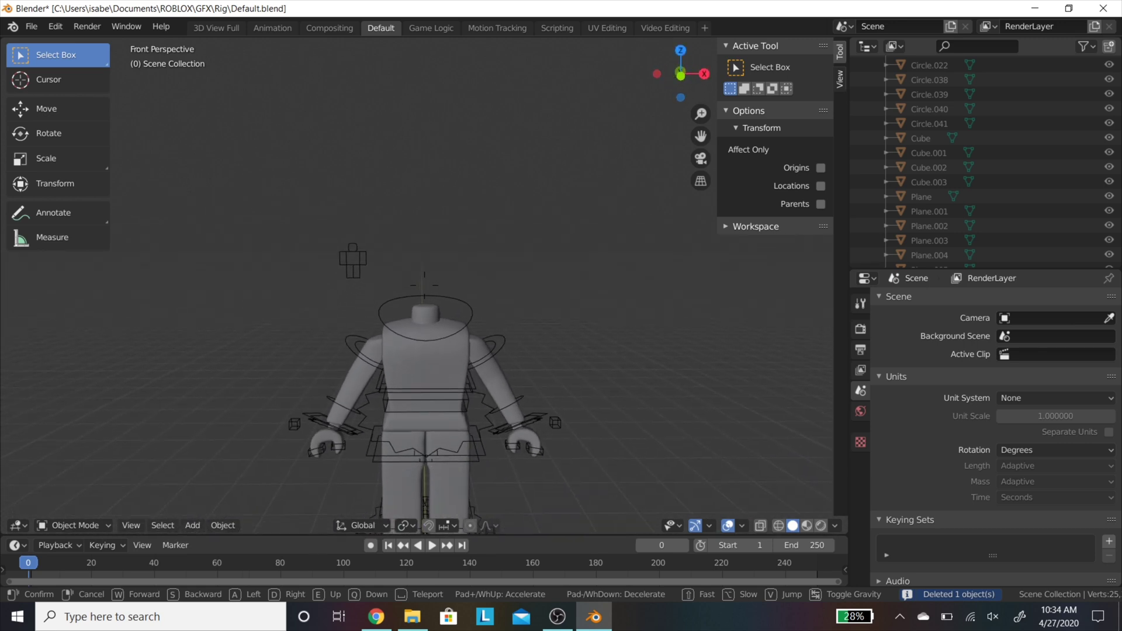
left_click(425, 286)
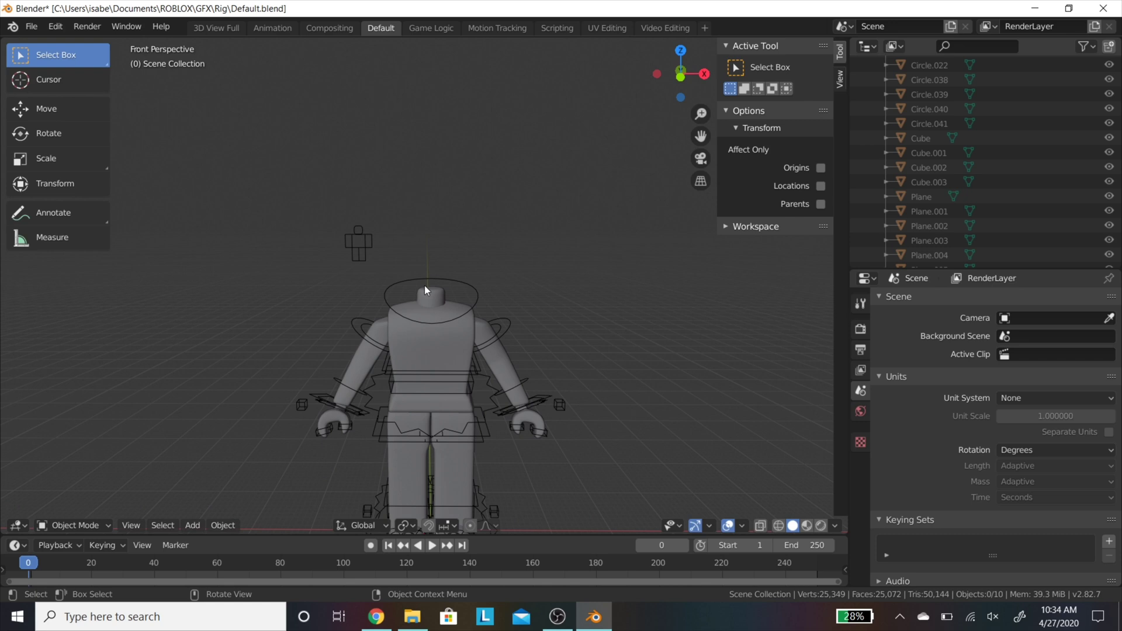
left_click(444, 352)
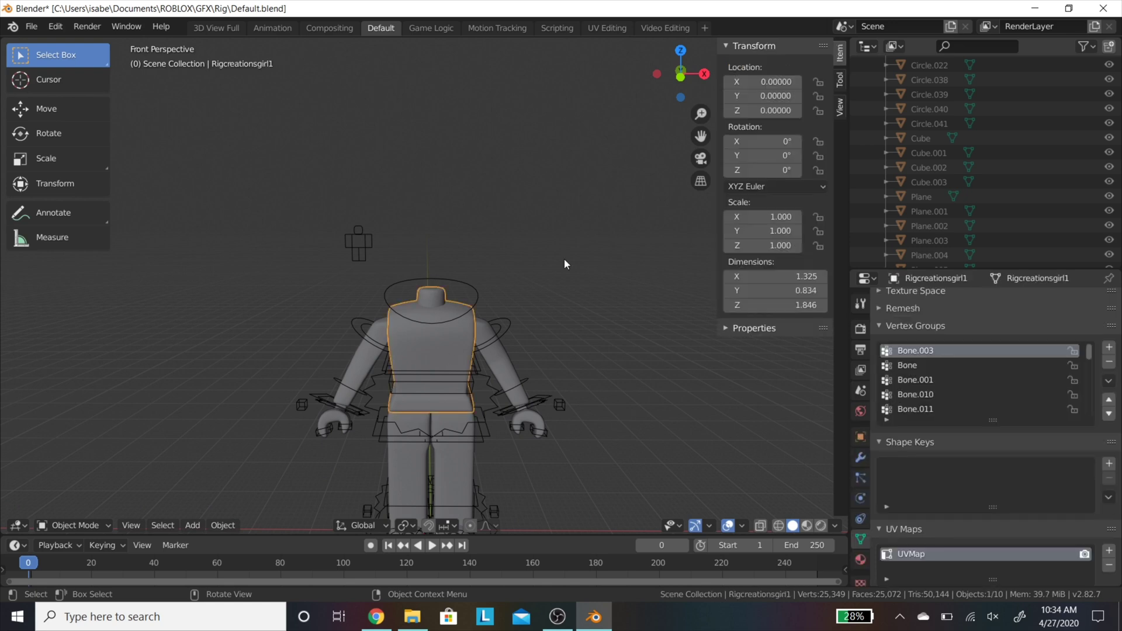
Step: Switch an editor to the Shader Editor showing the torso material's nodes
left_click(872, 45)
left_click(409, 147)
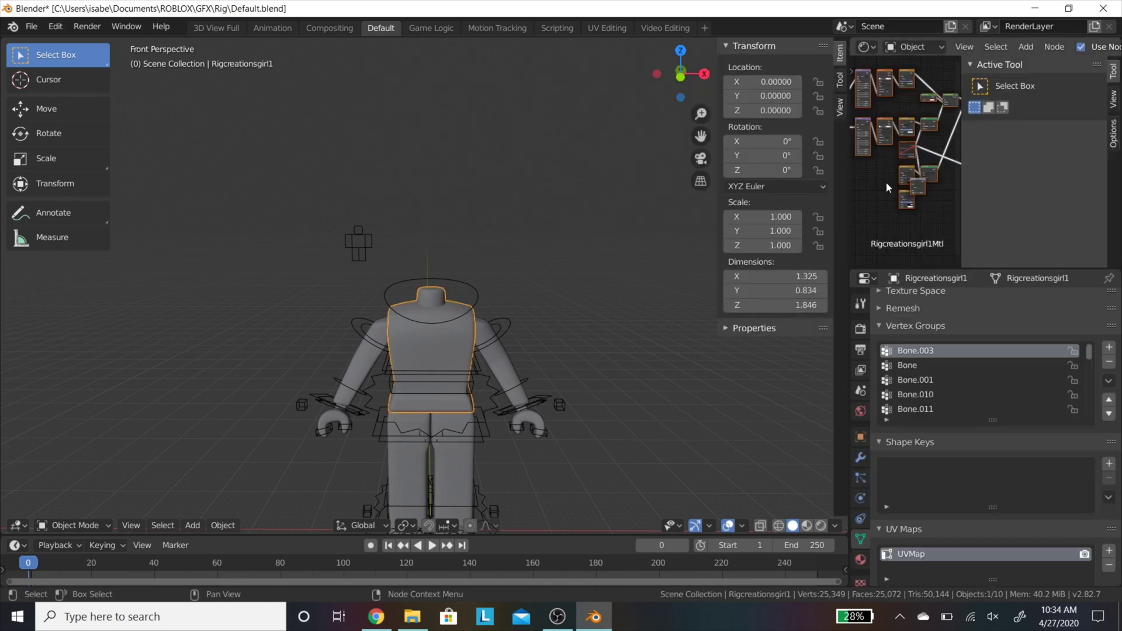
scroll(893, 149, "up", 4)
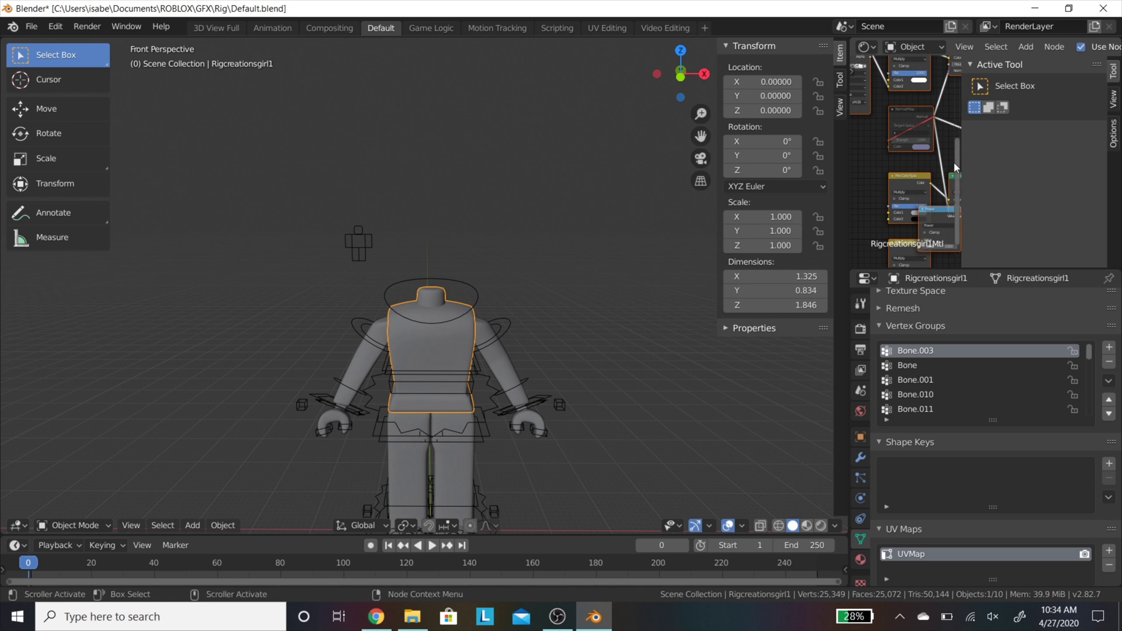
left_click_drag(958, 156, 958, 127)
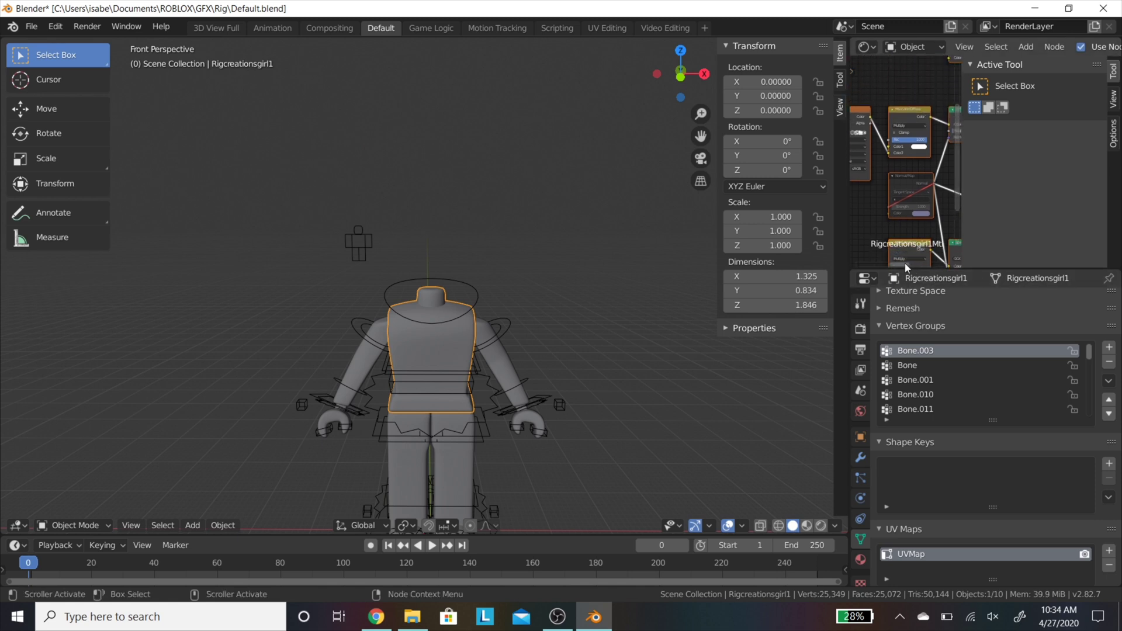
mouse_move(904, 264)
left_mouse_down()
mouse_move(886, 265)
mouse_move(897, 263)
left_mouse_up()
scroll(903, 184, "up", 3)
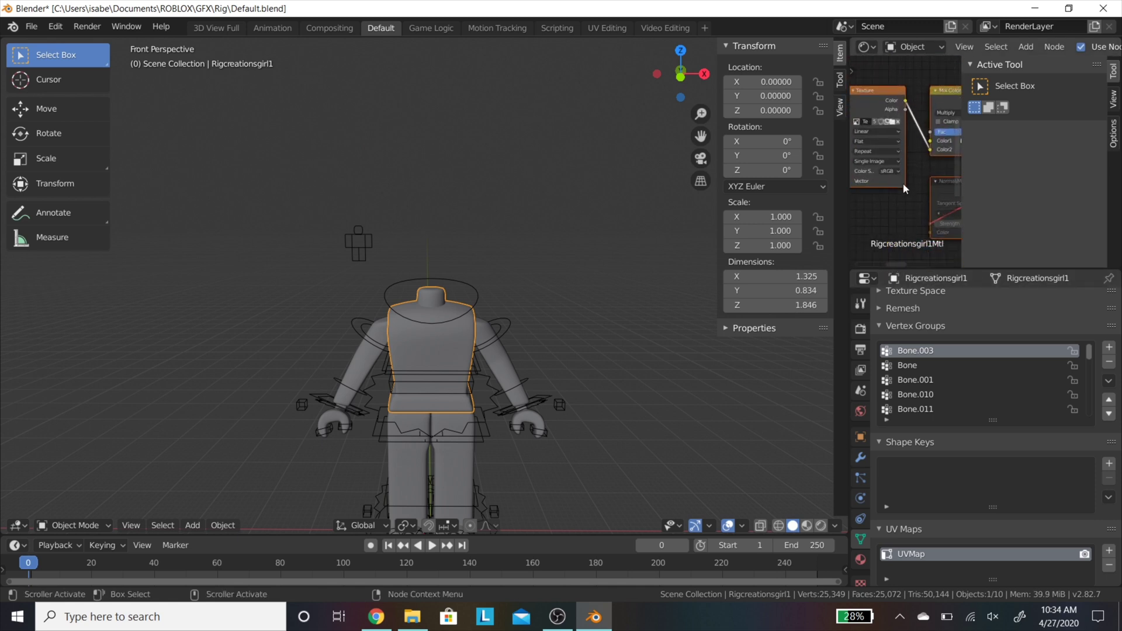
Step: Load Chloelaws1Tex.png from the GFX Tutorial folder into the Image Texture node
left_click(887, 111)
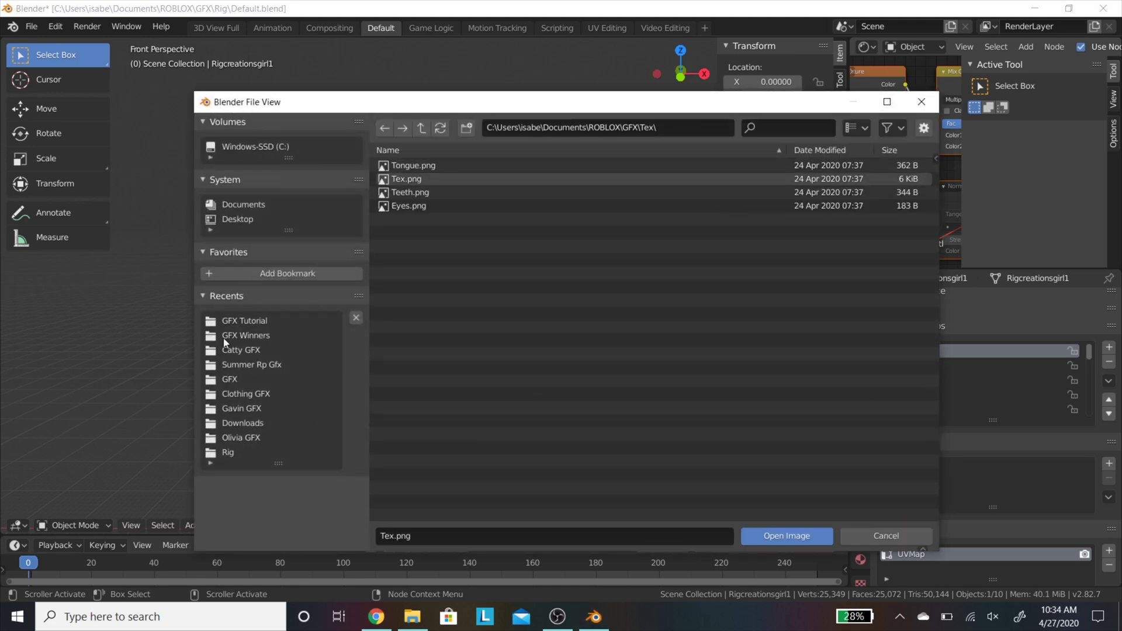
double_click(244, 320)
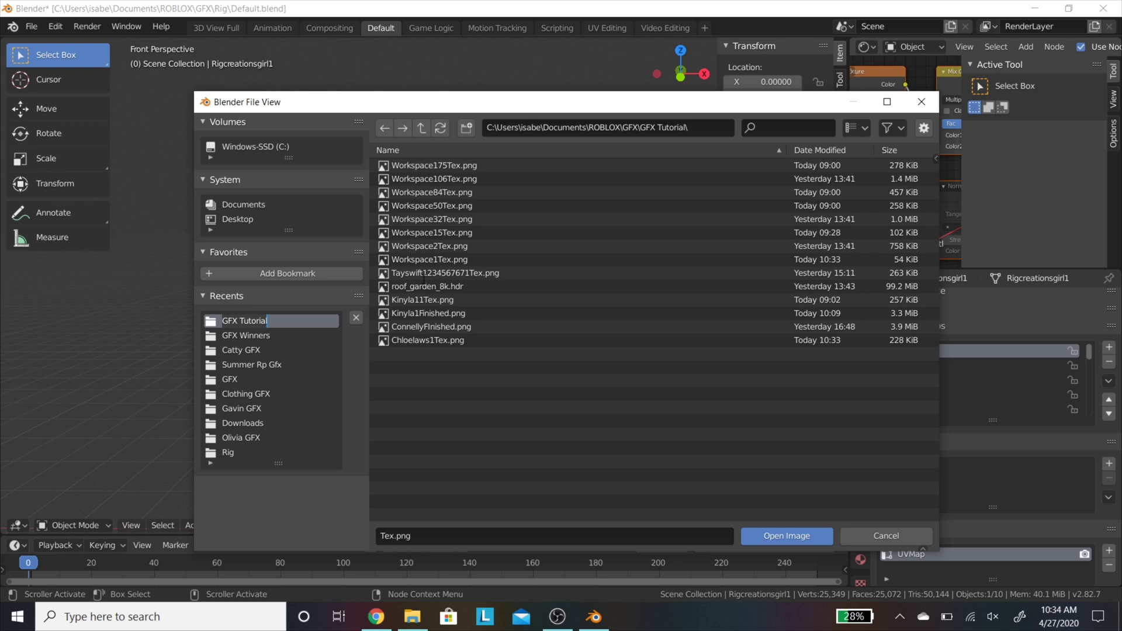
key("ctrl+a")
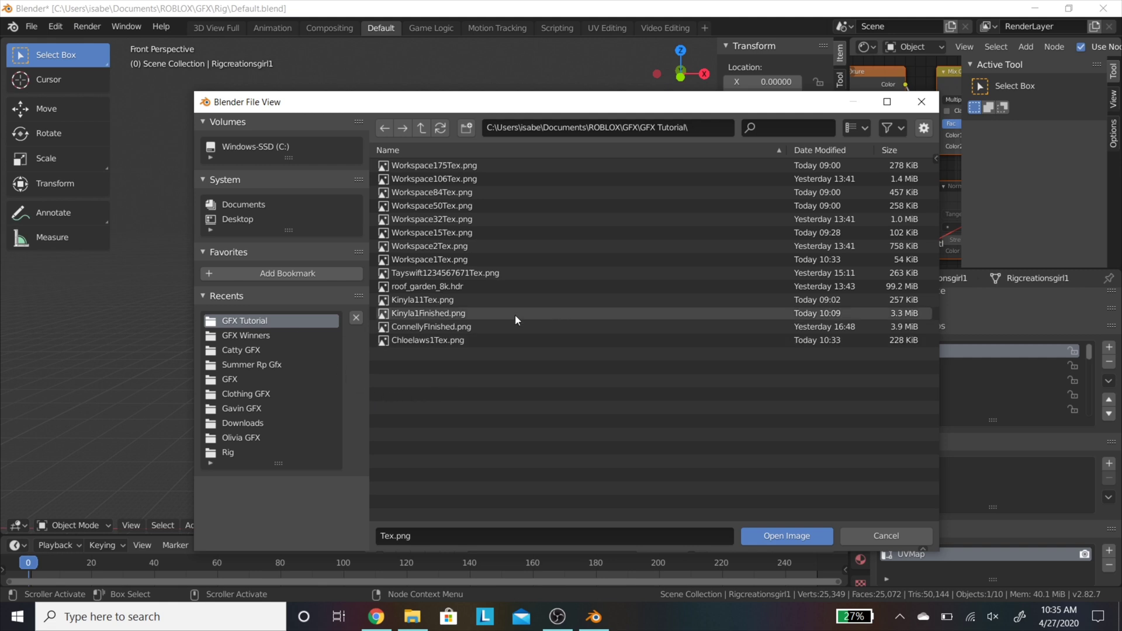
left_click(275, 336)
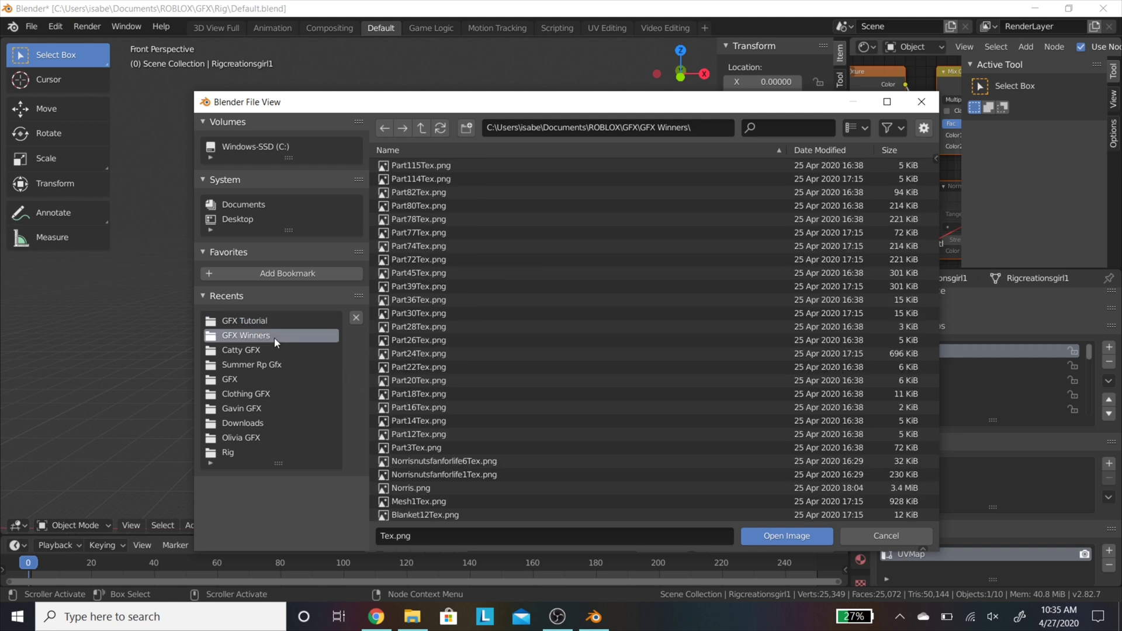
key("BackSpace")
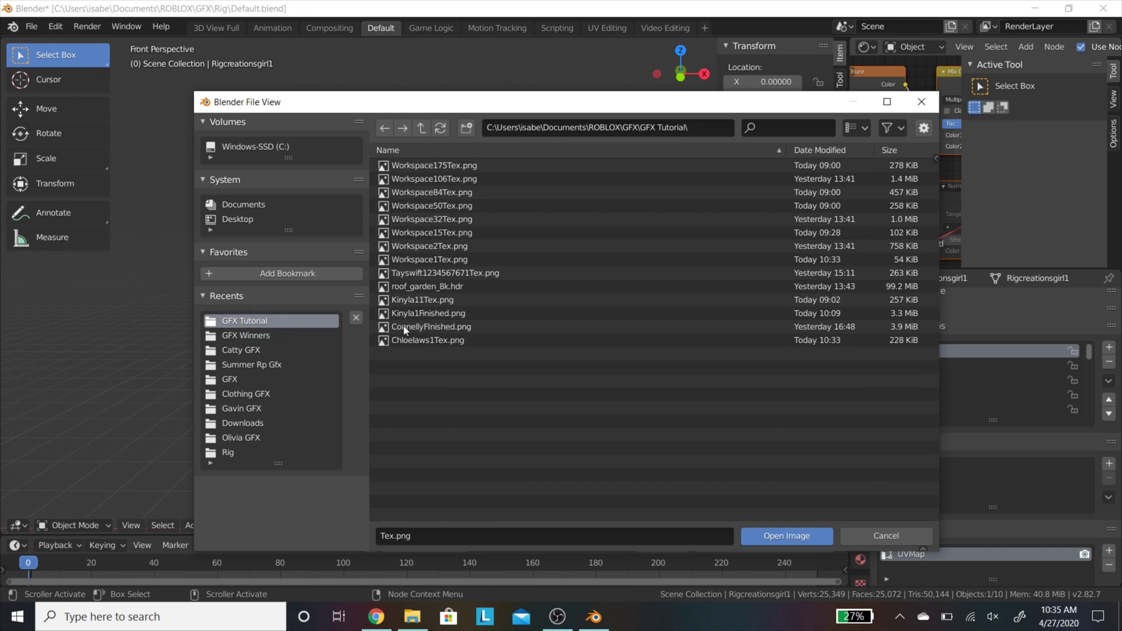
left_click(474, 340)
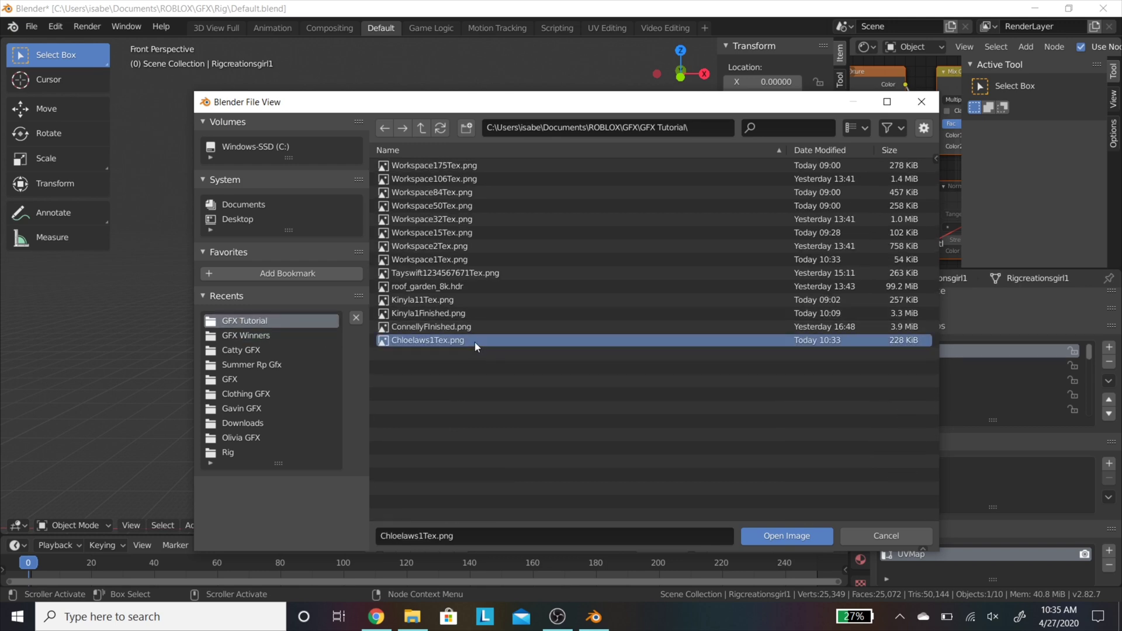
left_click(765, 535)
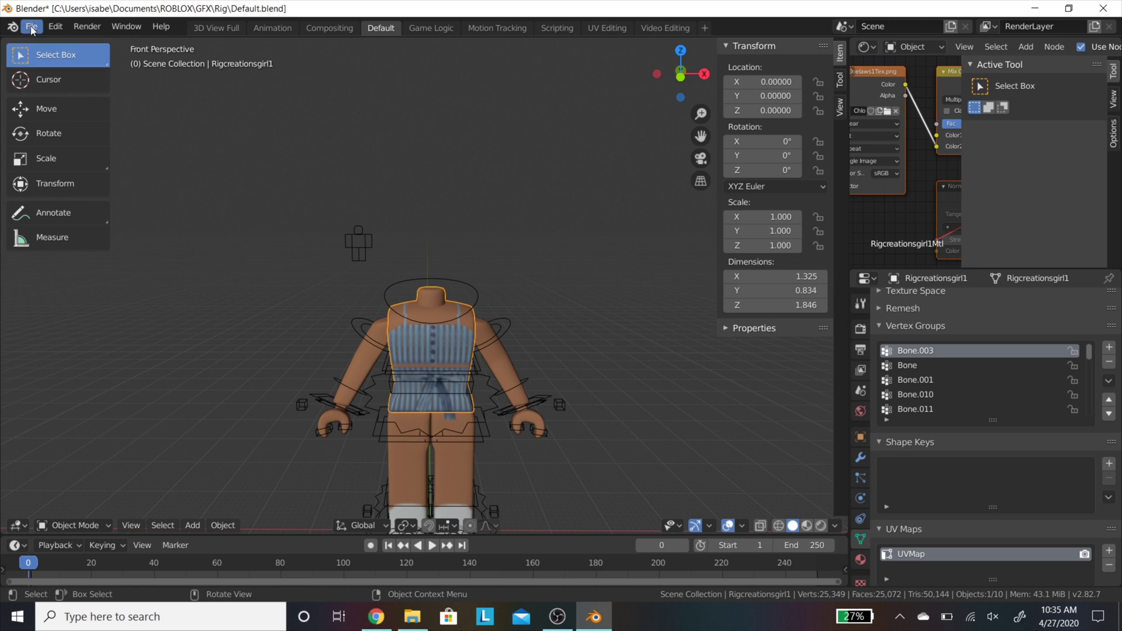
Step: In Render Properties > Performance, set Tiles X and Tiles Y to 16
left_click(860, 303)
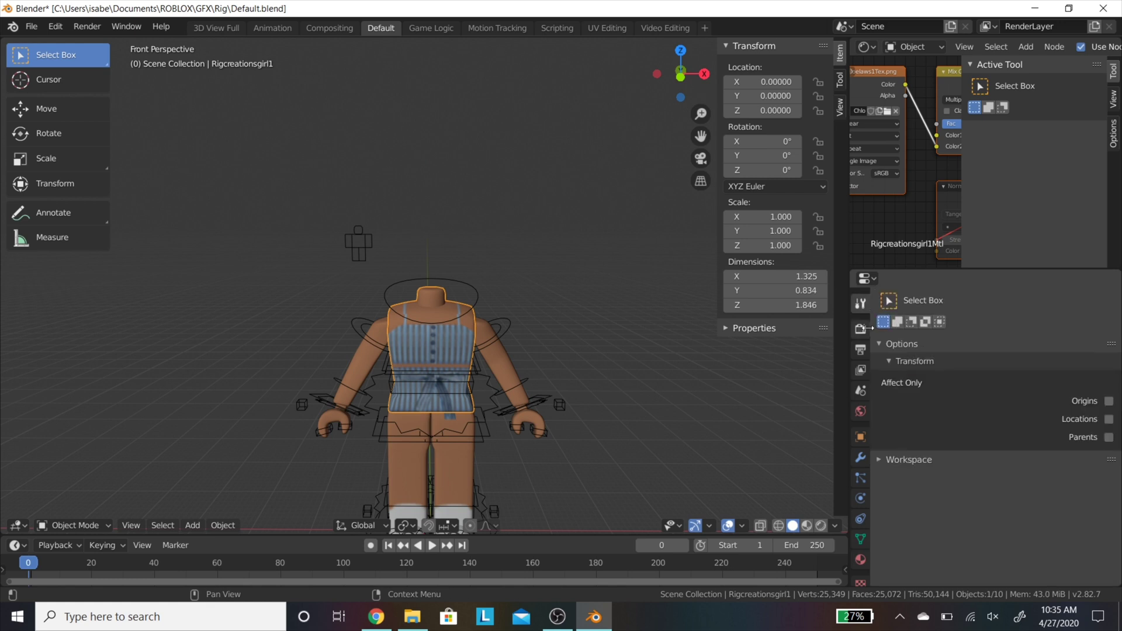
left_click(860, 329)
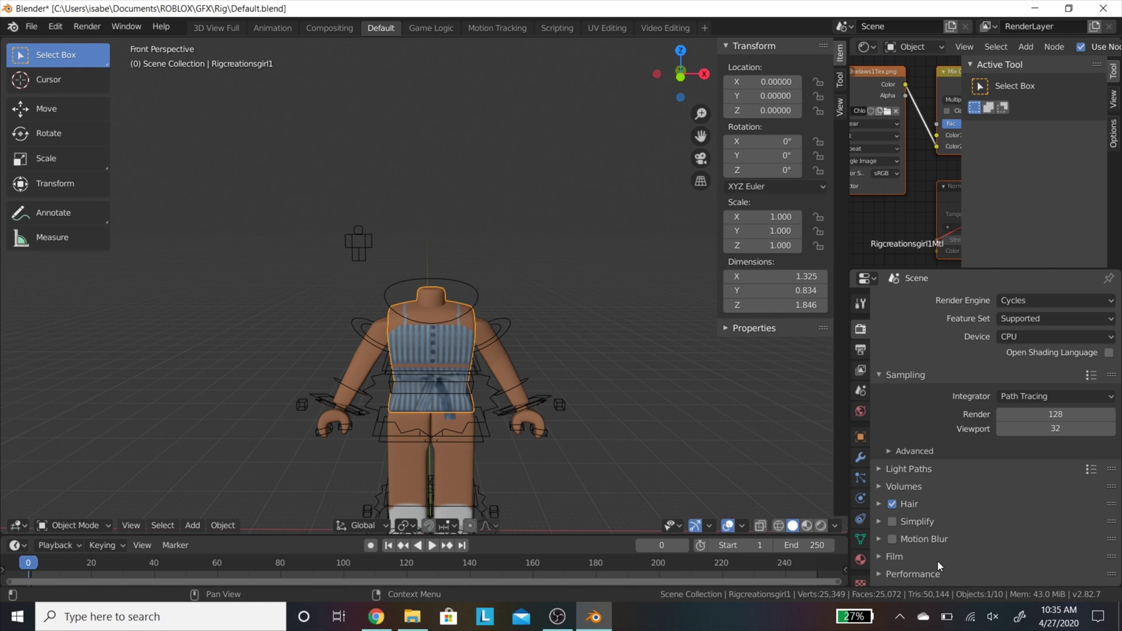
left_click(923, 574)
scroll(984, 505, "down", 8)
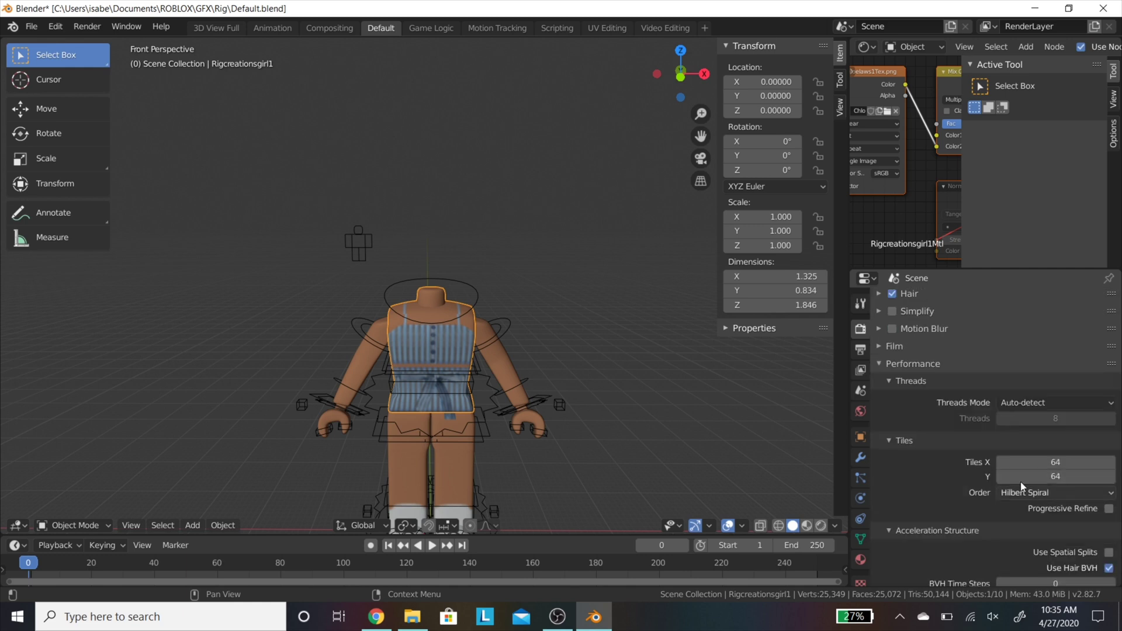
scroll(1022, 485, "down", 1)
left_click(1085, 438)
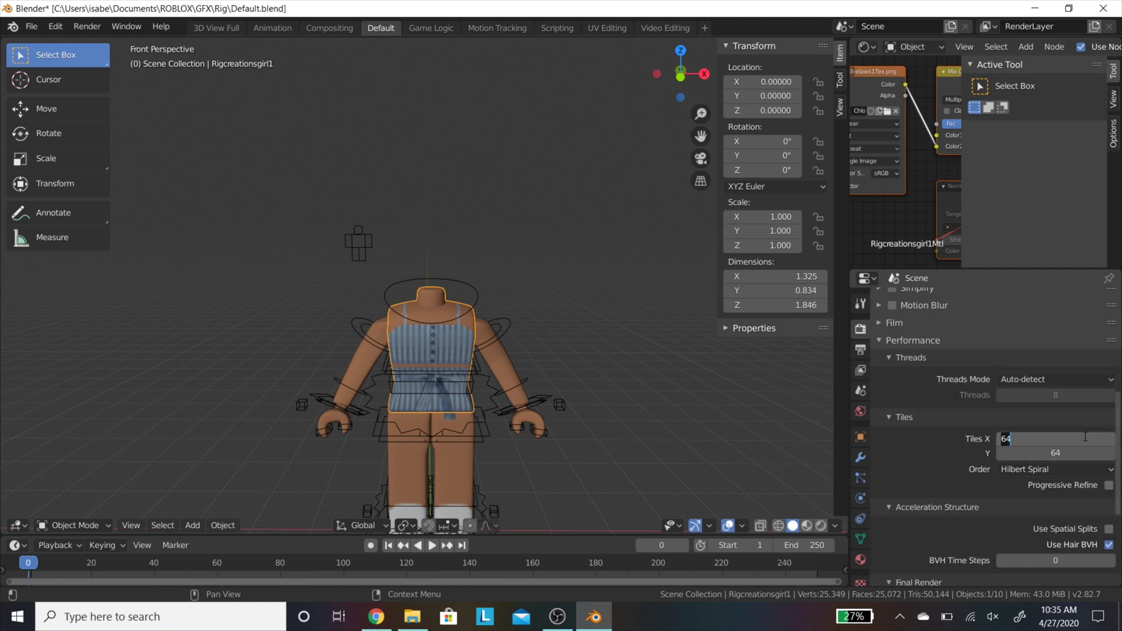
type("1")
key("Tab")
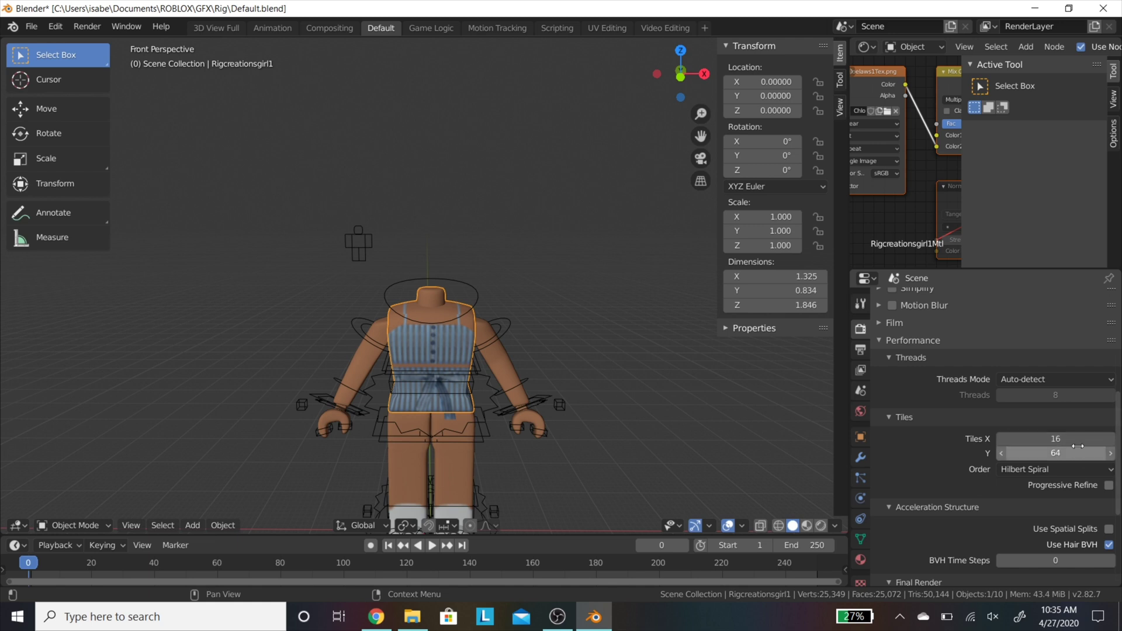
type("16")
key("Return")
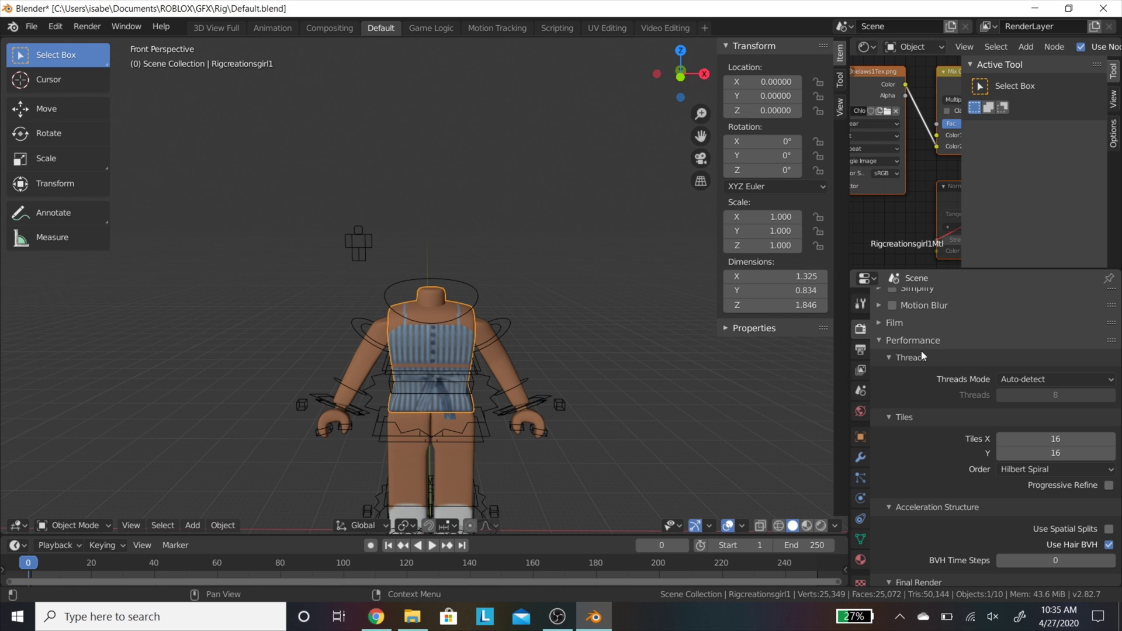
Step: Set the output Resolution Y to 1920 px for a square 1920 by 1920 render
left_click(862, 349)
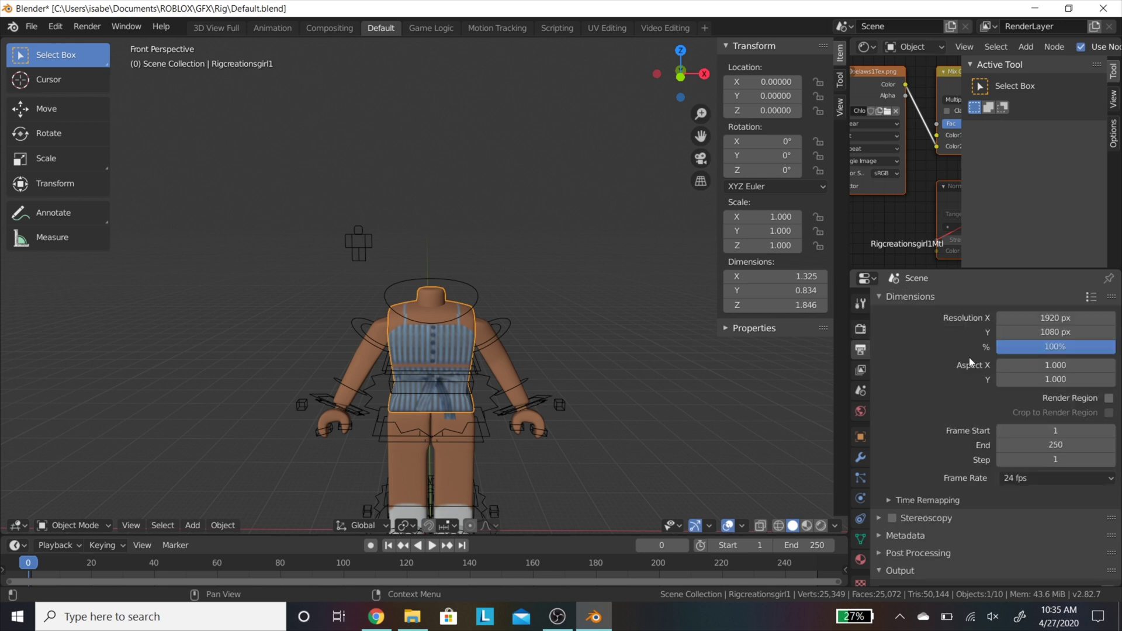
left_click(1074, 331)
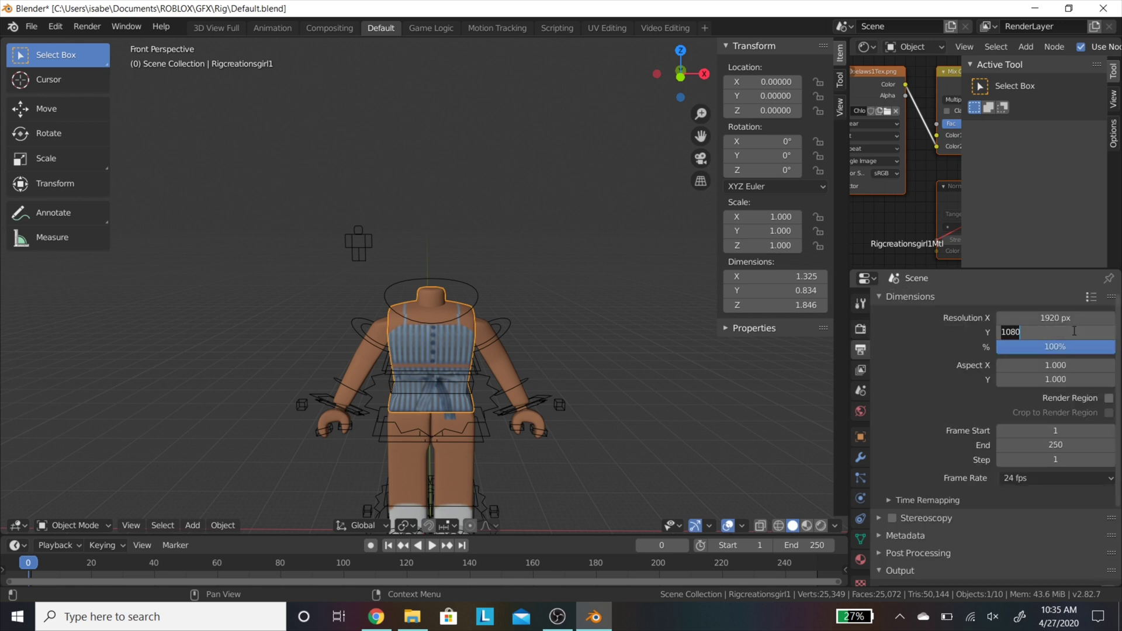
type("1")
key("Return")
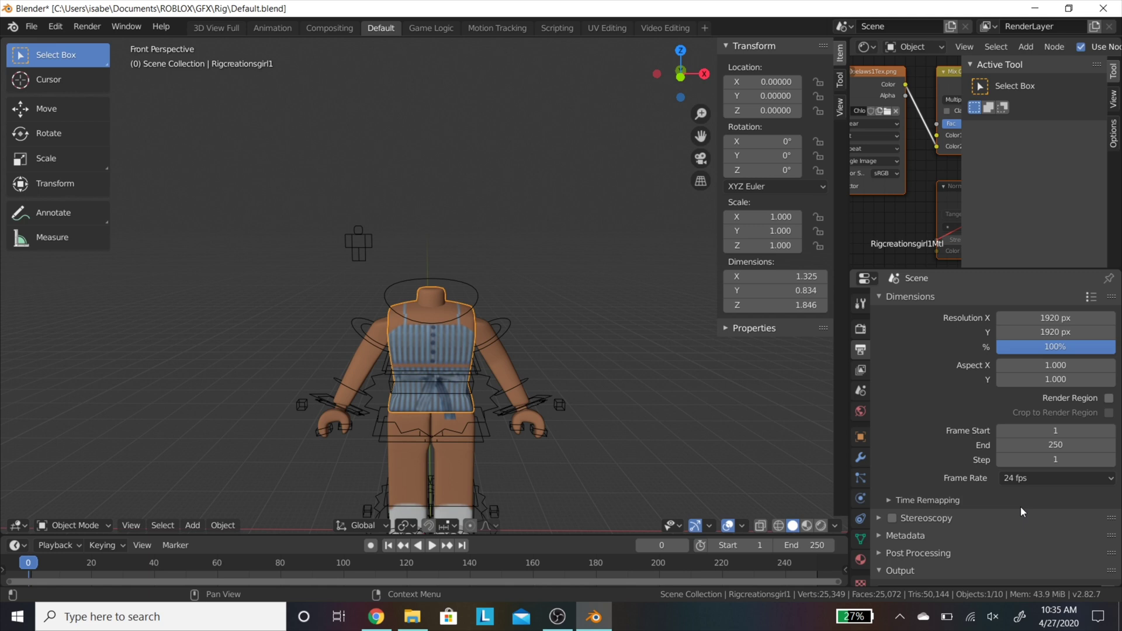
left_click(862, 374)
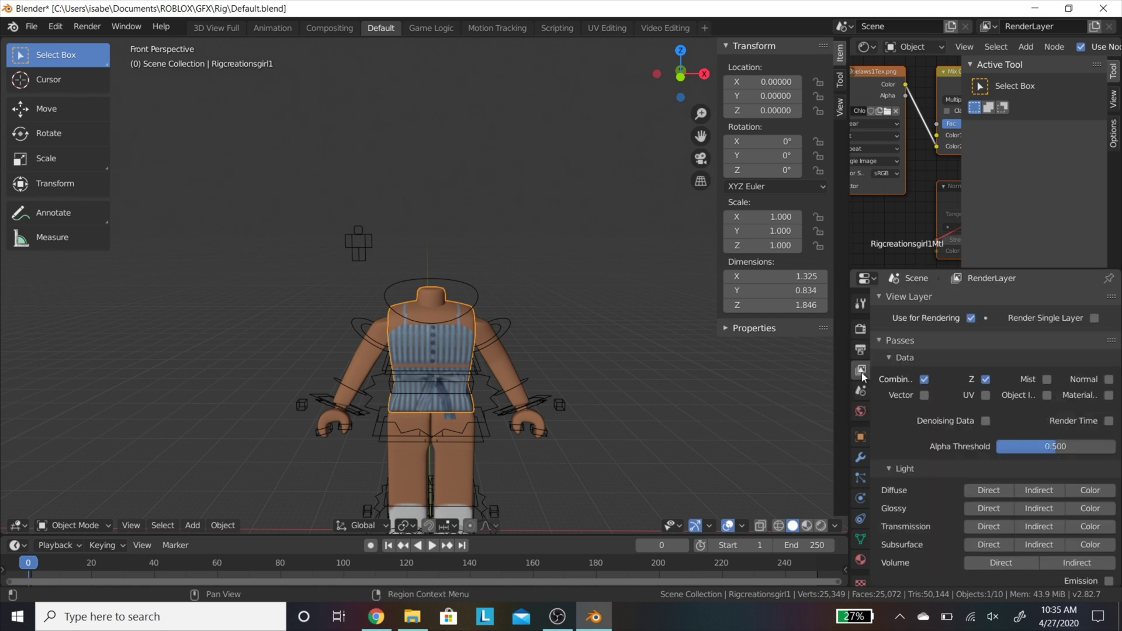
scroll(974, 500, "down", 10)
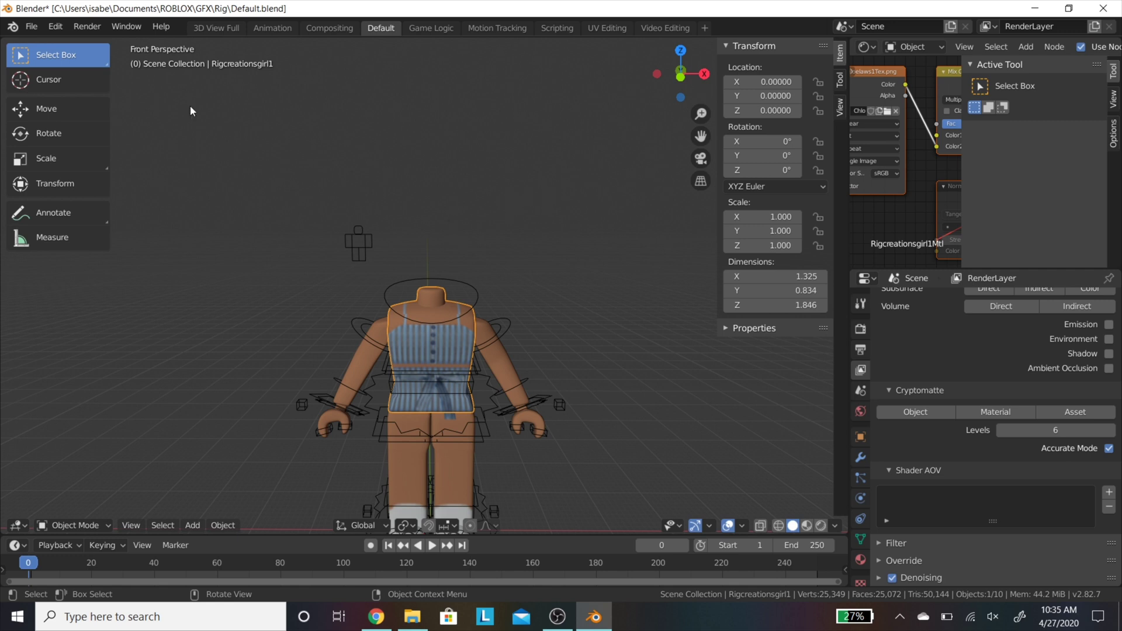
Step: Import Chloe.obj from the GFX Tutorial folder as a Wavefront OBJ model
left_click(31, 26)
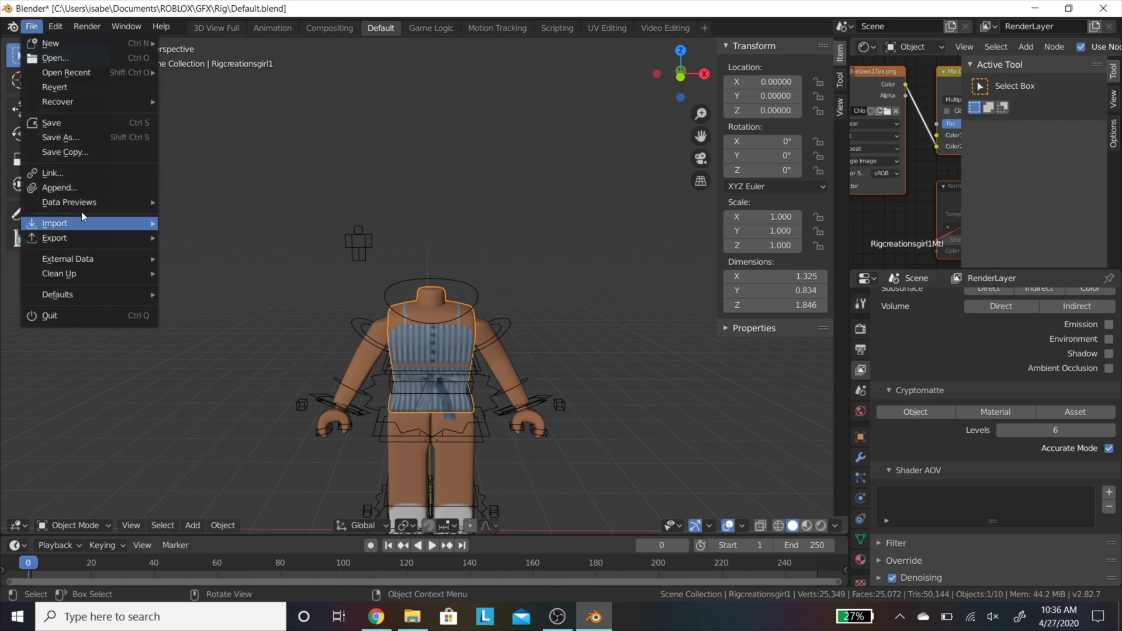
mouse_move(95, 216)
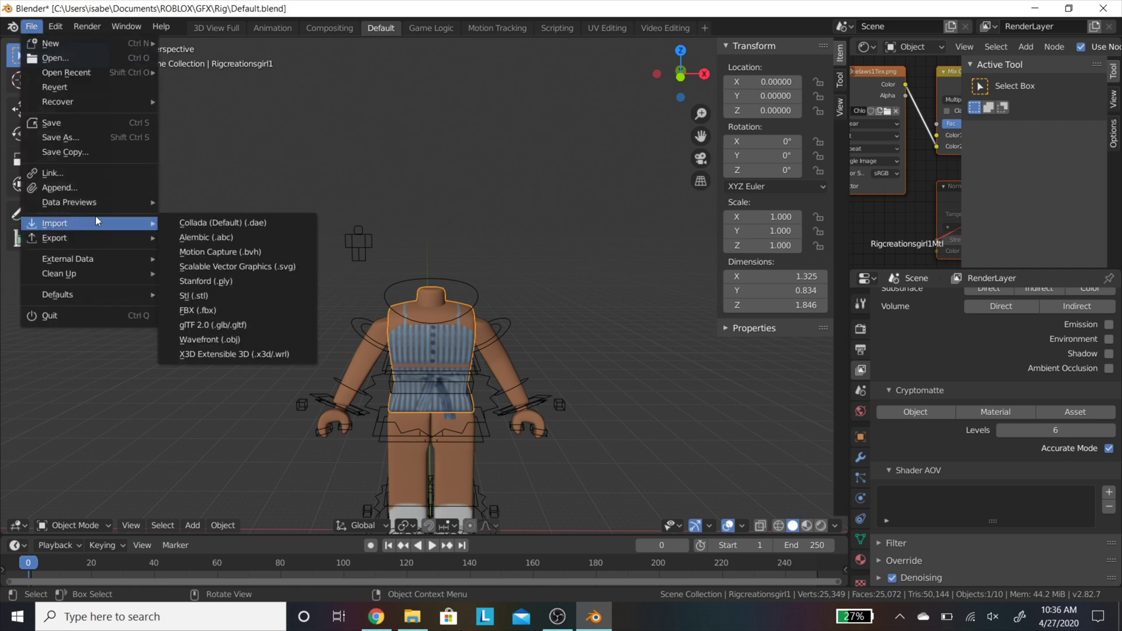
left_click(252, 340)
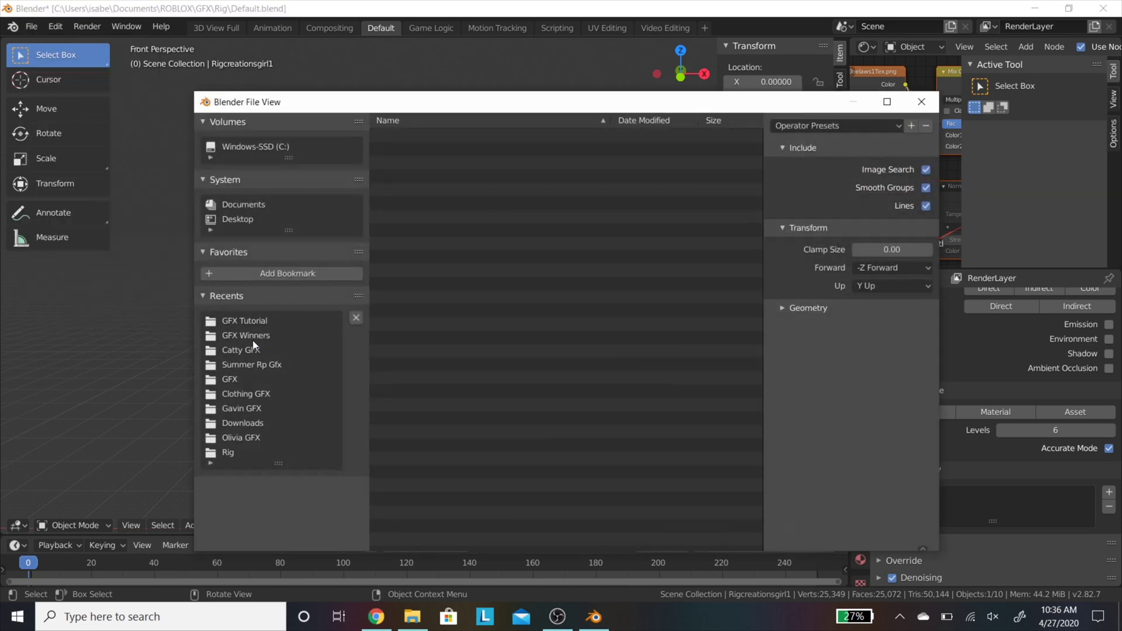
left_click(249, 321)
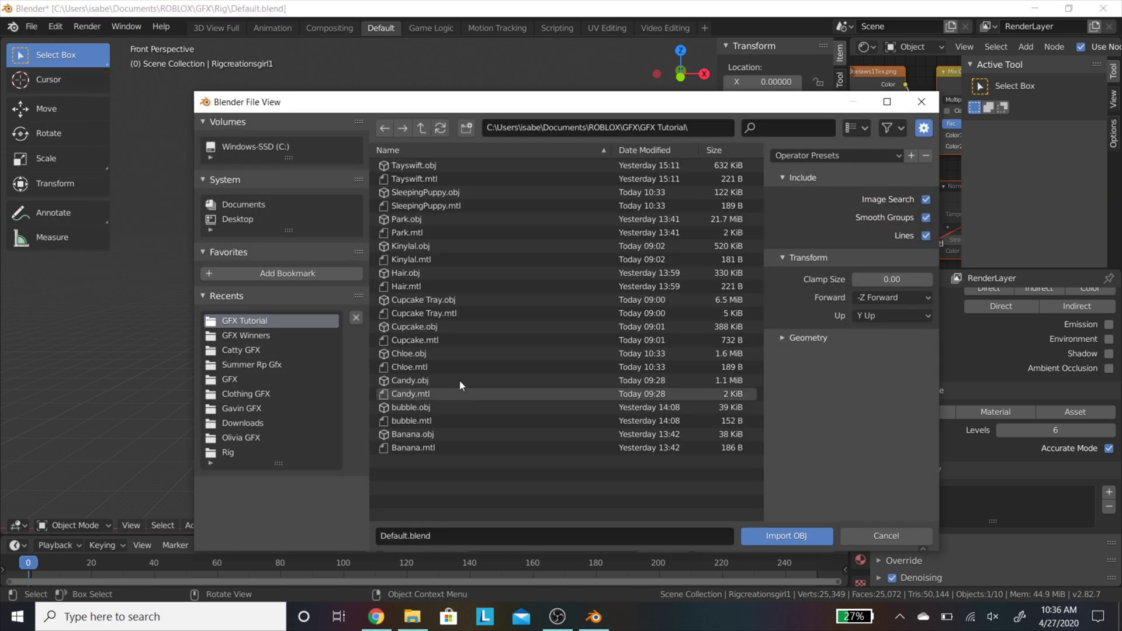
left_click(467, 353)
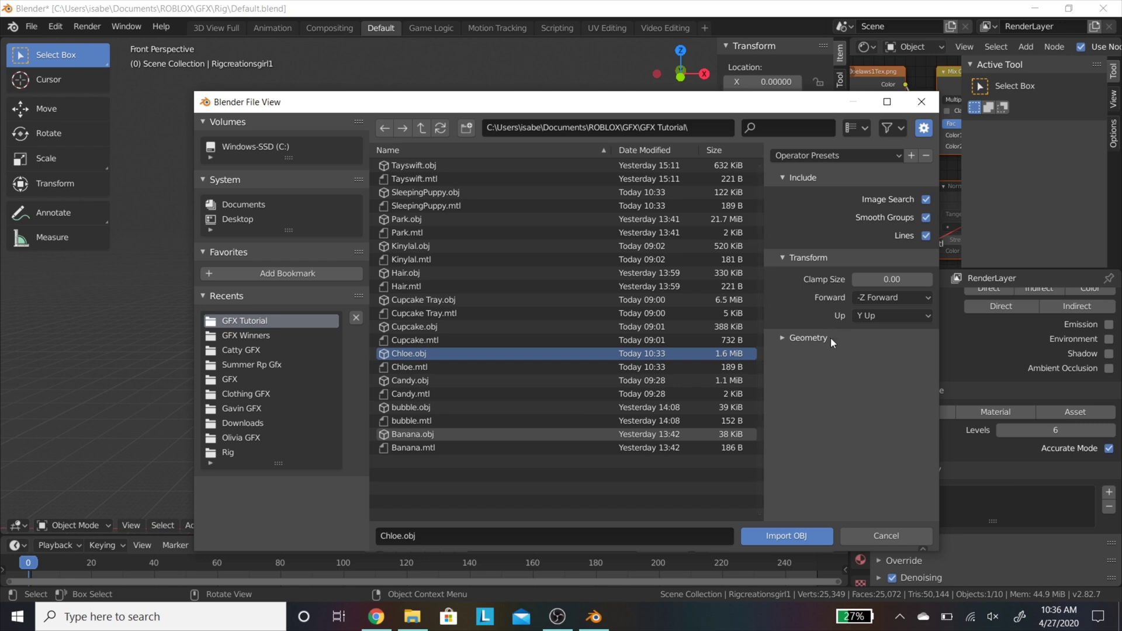
left_click(808, 338)
left_click(791, 535)
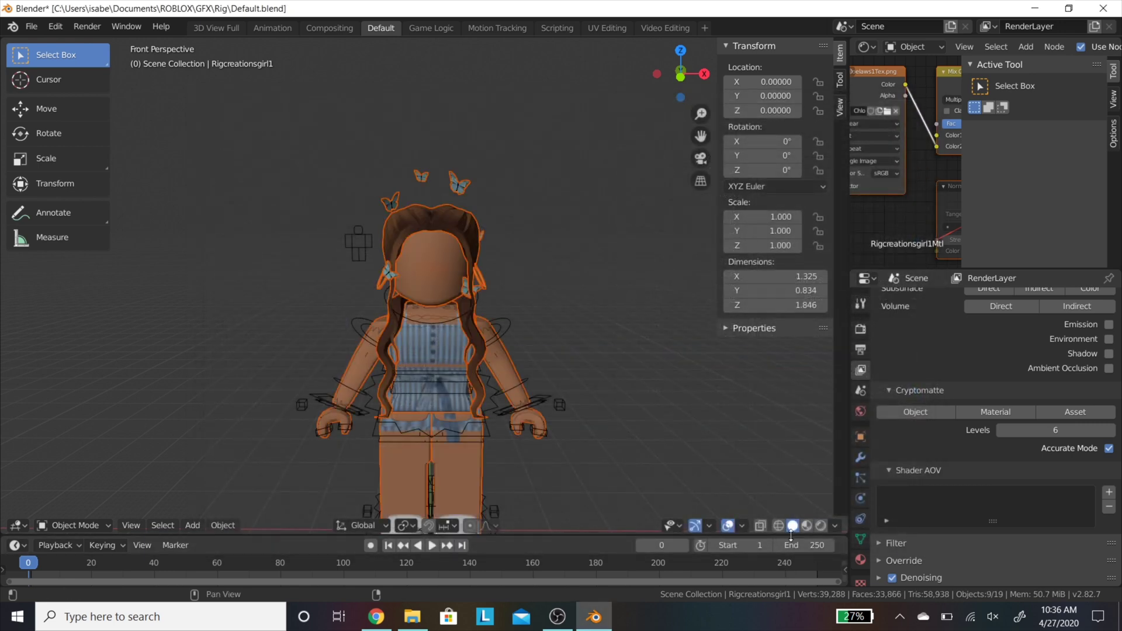
Step: Slide the imported Chloe model along the Y axis with the Move tool
left_click(70, 111)
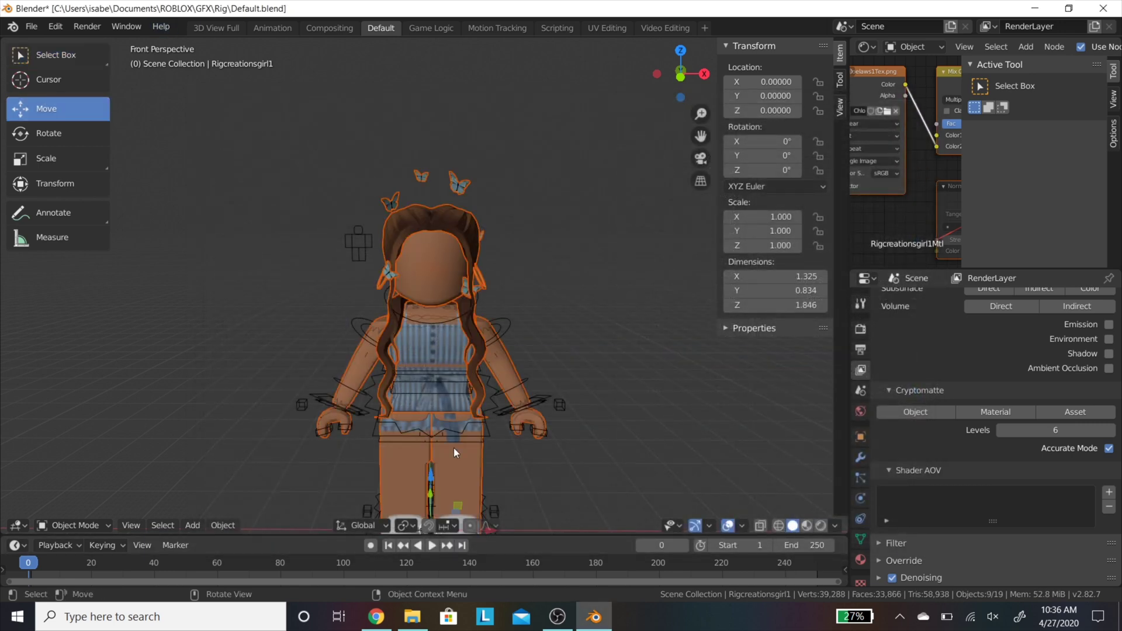
key("shift+grave")
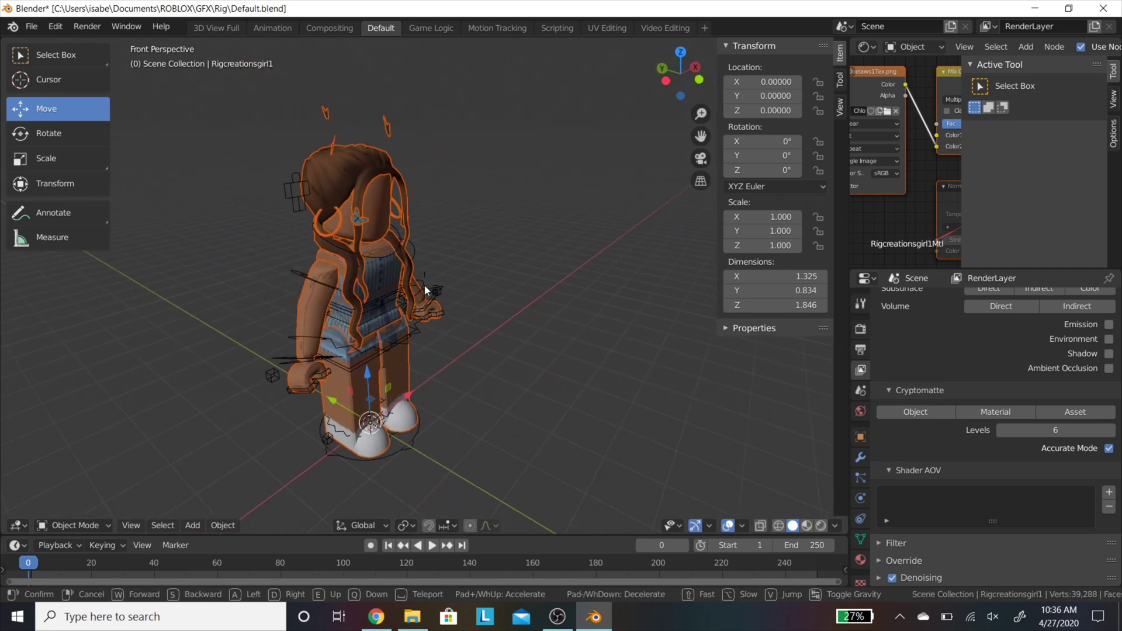
left_click(358, 352)
left_click_drag(346, 408, 391, 427)
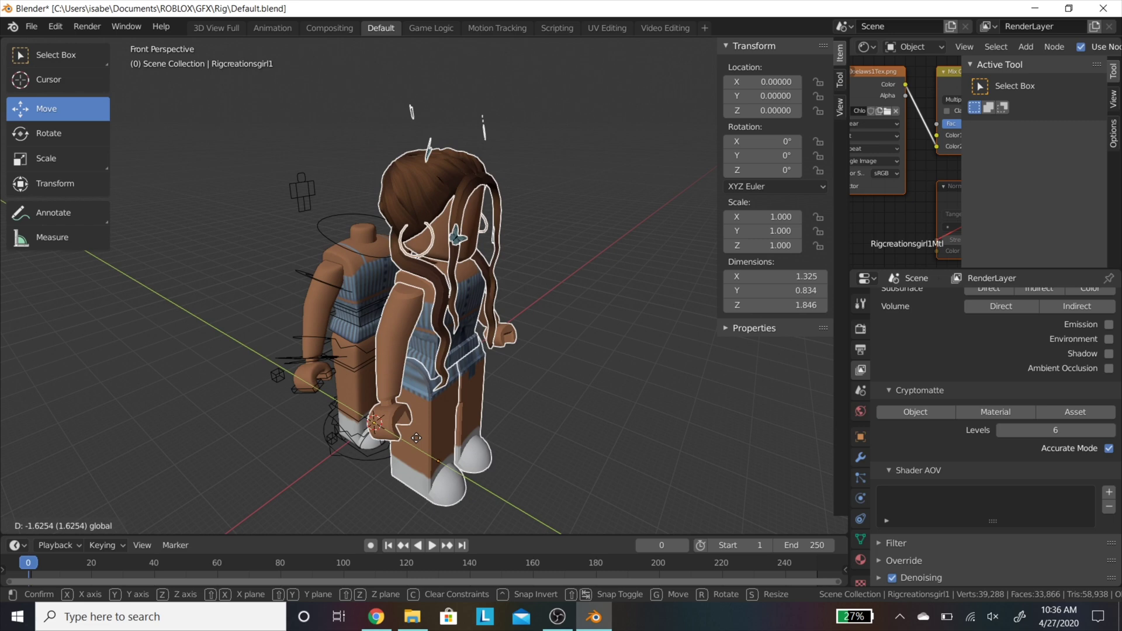
left_click(419, 436)
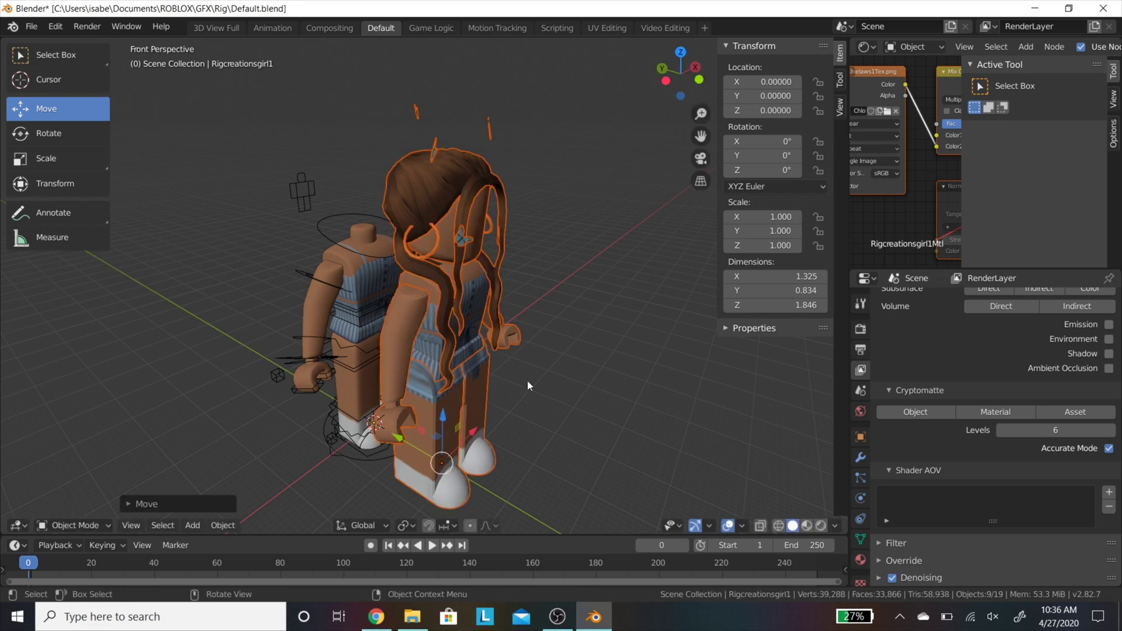
left_click(478, 307)
key("shift+grave")
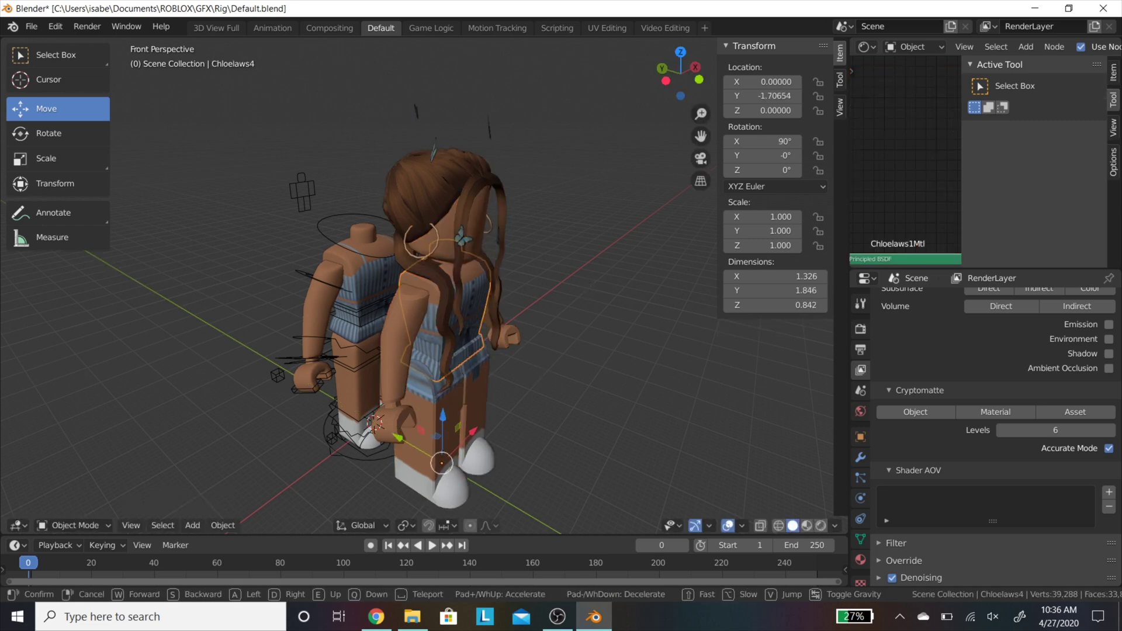
left_click(415, 303)
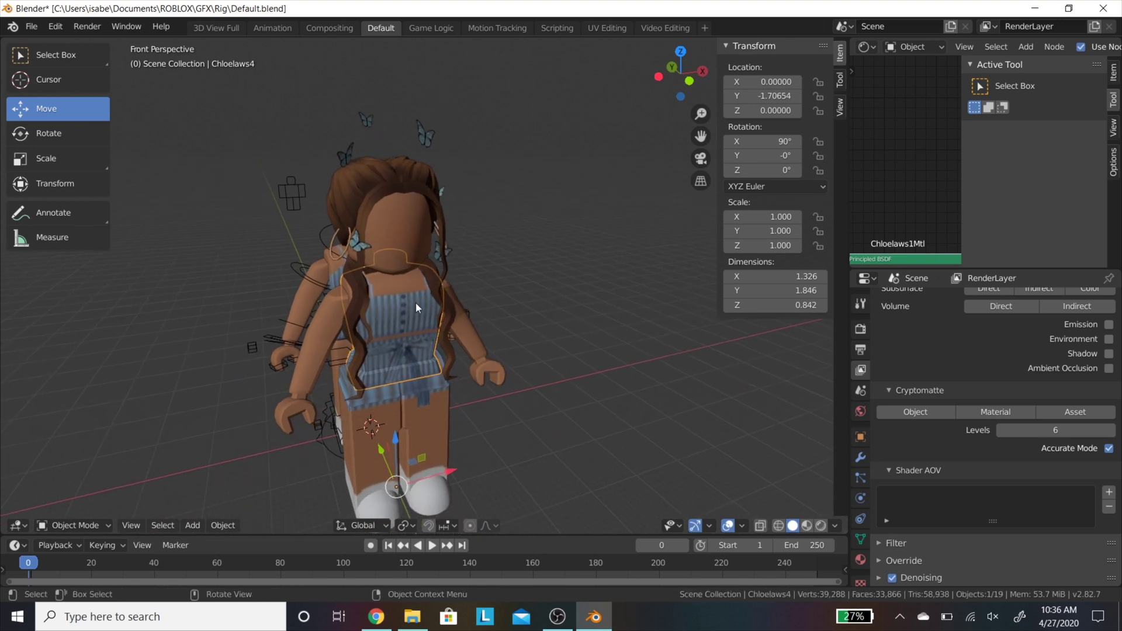
left_click(324, 324, "shift")
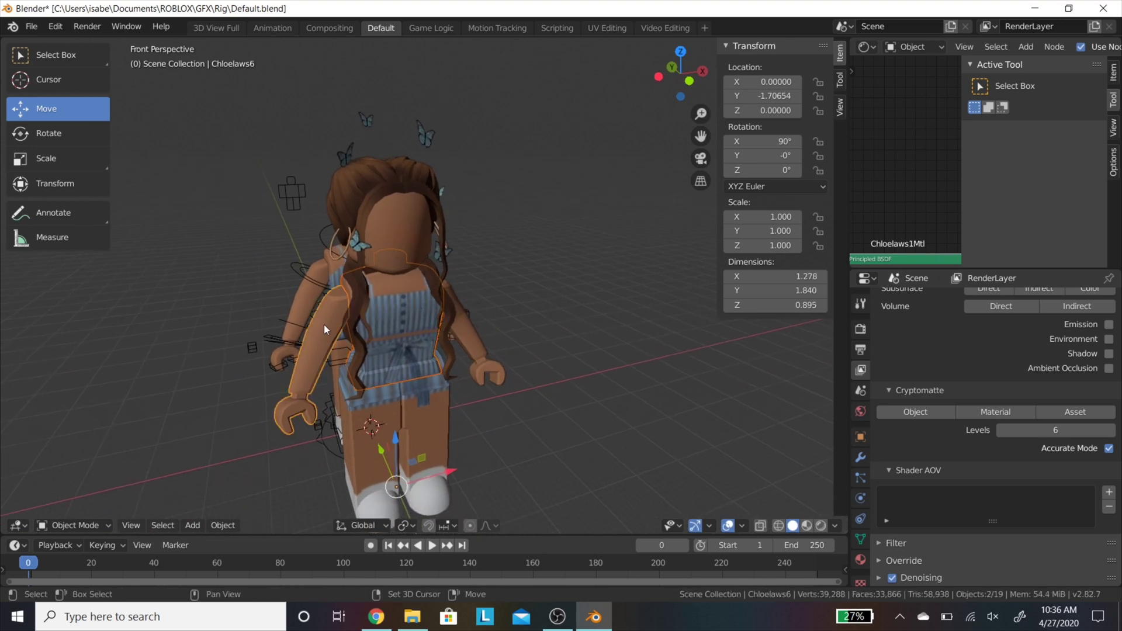
left_click(471, 324, "shift")
left_click(423, 392, "shift")
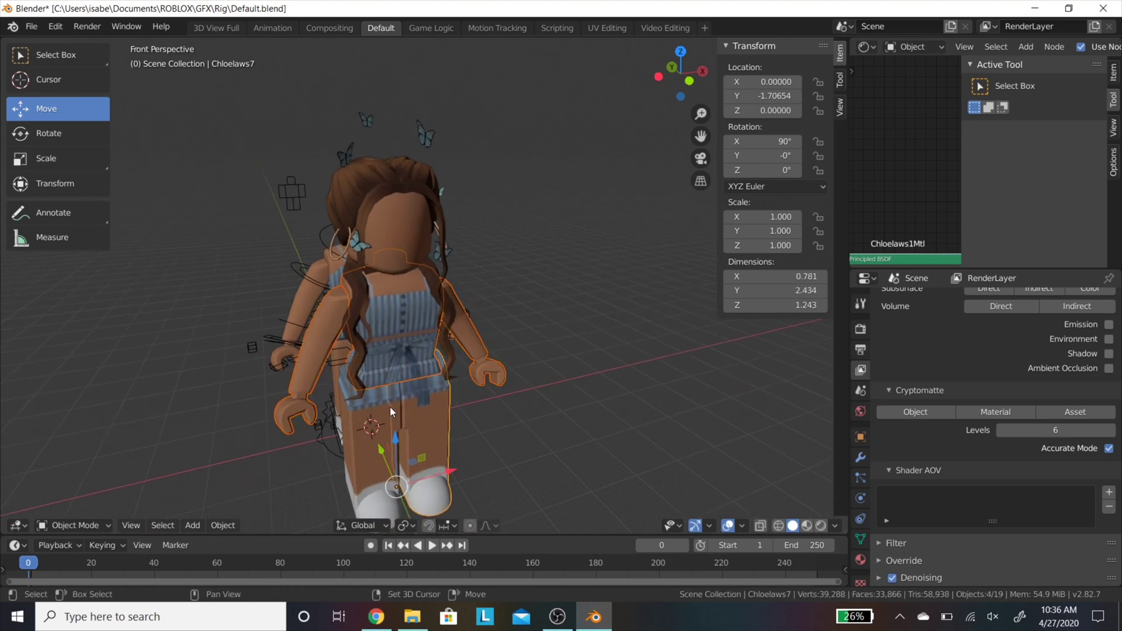
left_click(396, 412, "shift")
Step: Delete the five extra body parts and select the hair, hoop earrings and butterflies
key("Delete")
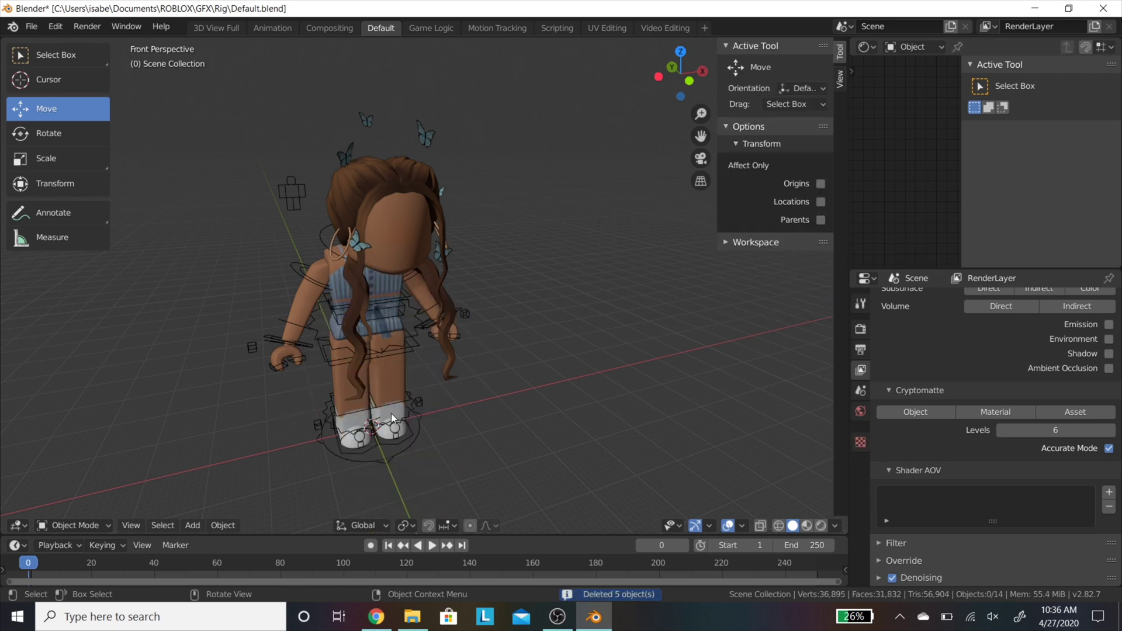
left_click(418, 204)
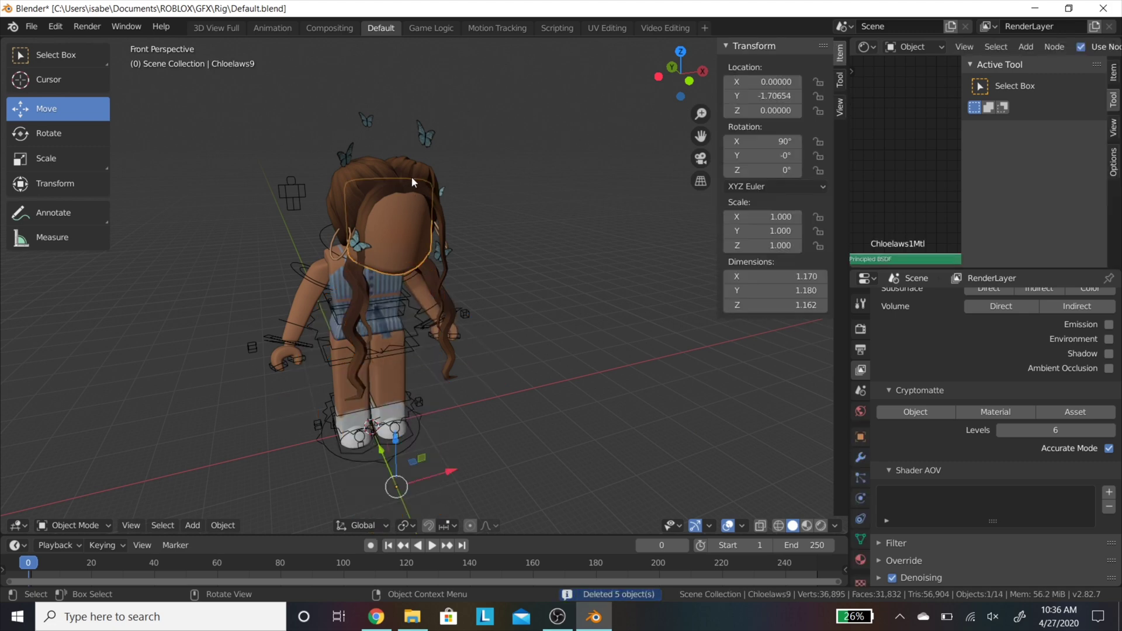
middle_click_drag(412, 177, 360, 291)
left_click(356, 286, "shift")
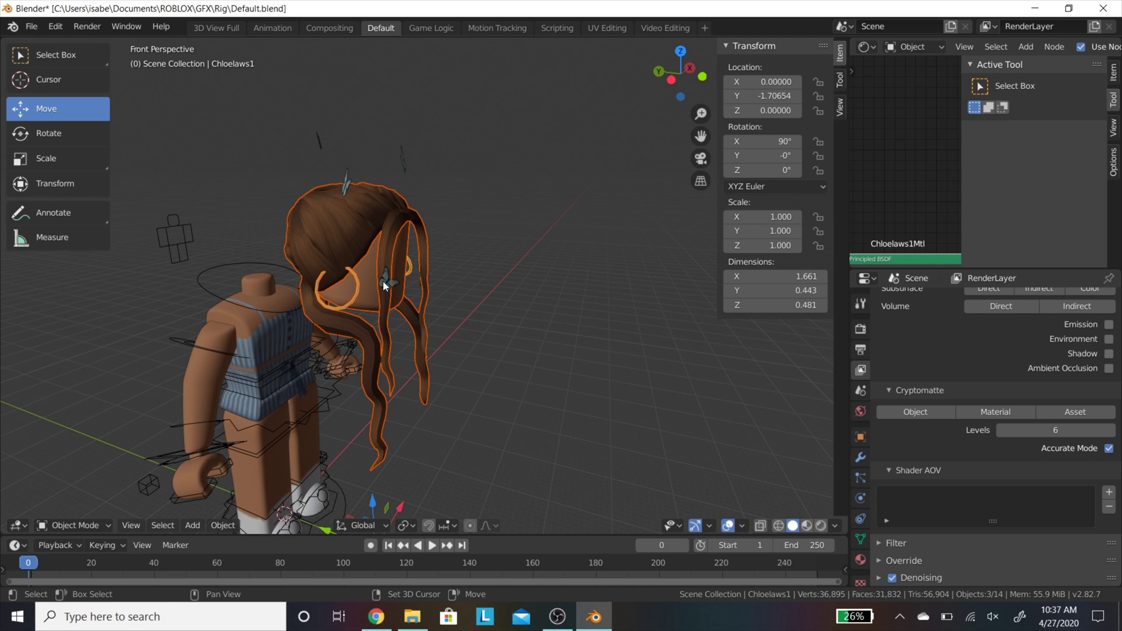
left_click(383, 282, "shift")
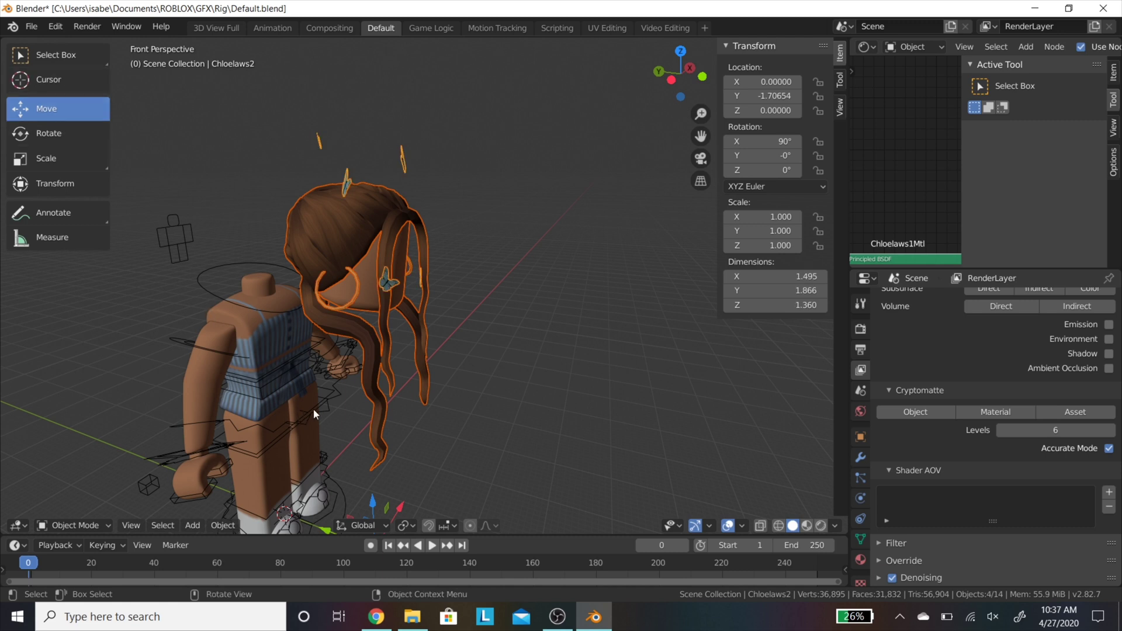
Step: Slide the hair and accessories along Y to about -0.067 so they sit on the head
middle_click_drag(328, 397, 346, 426)
left_click_drag(359, 495, 289, 451)
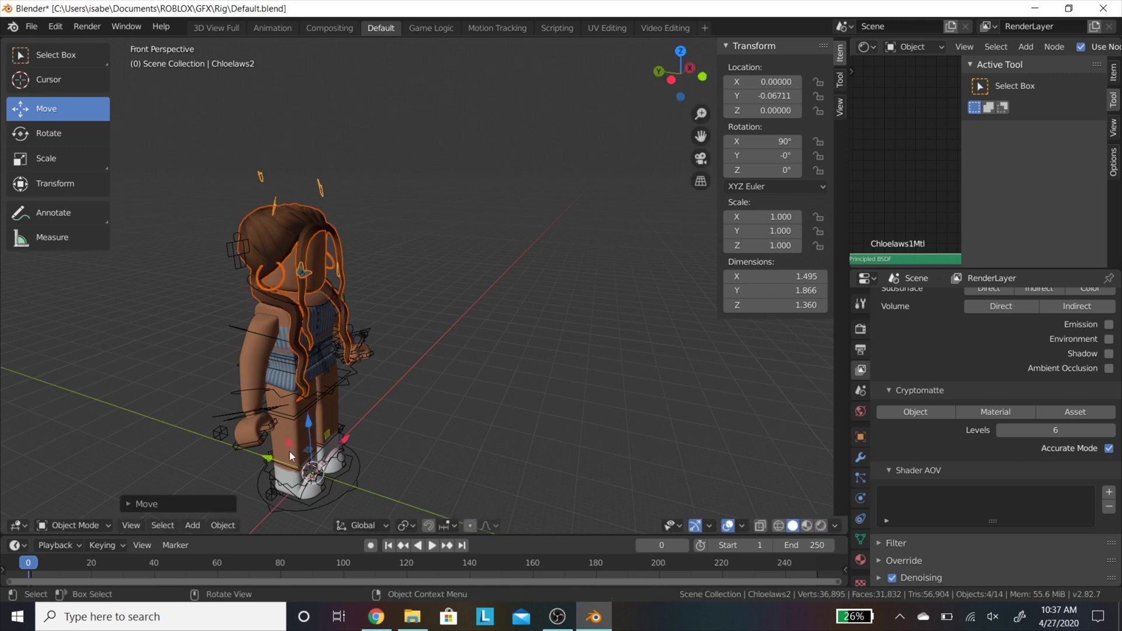
key("shift+grave")
key("w")
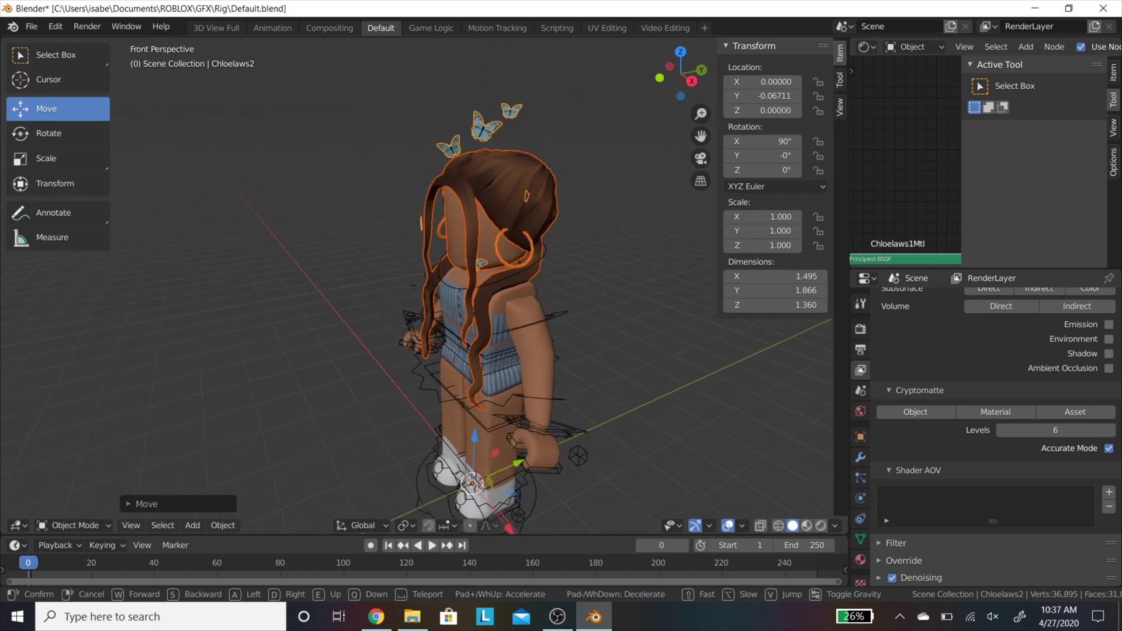
Step: Import SleepingPuppy.obj as a Wavefront OBJ model
left_click(113, 19)
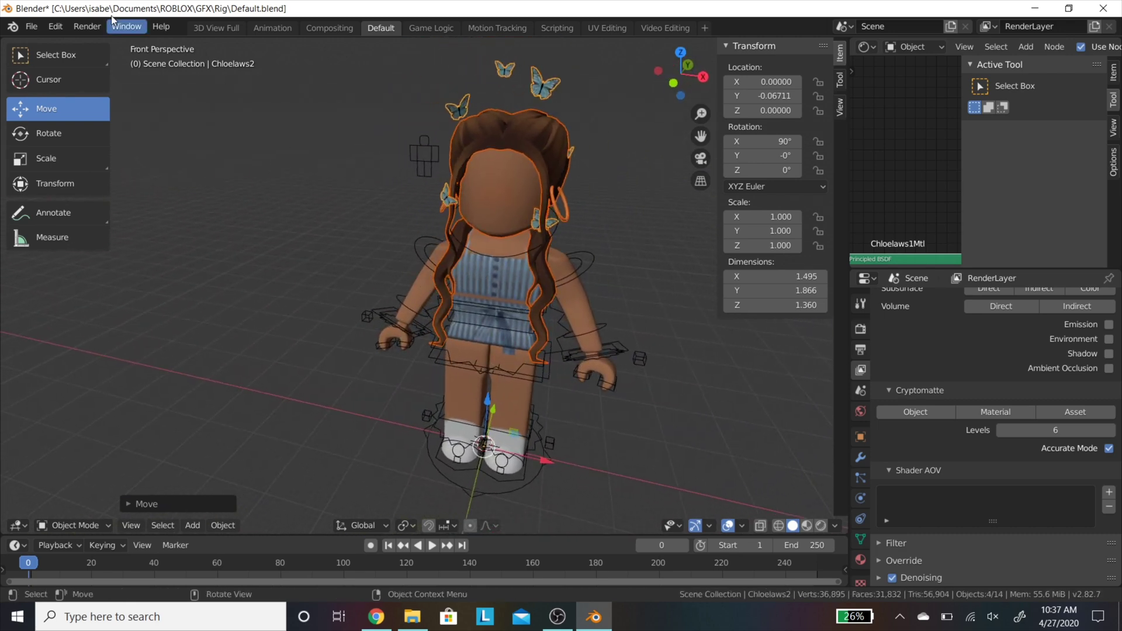
left_click(44, 28)
mouse_move(97, 227)
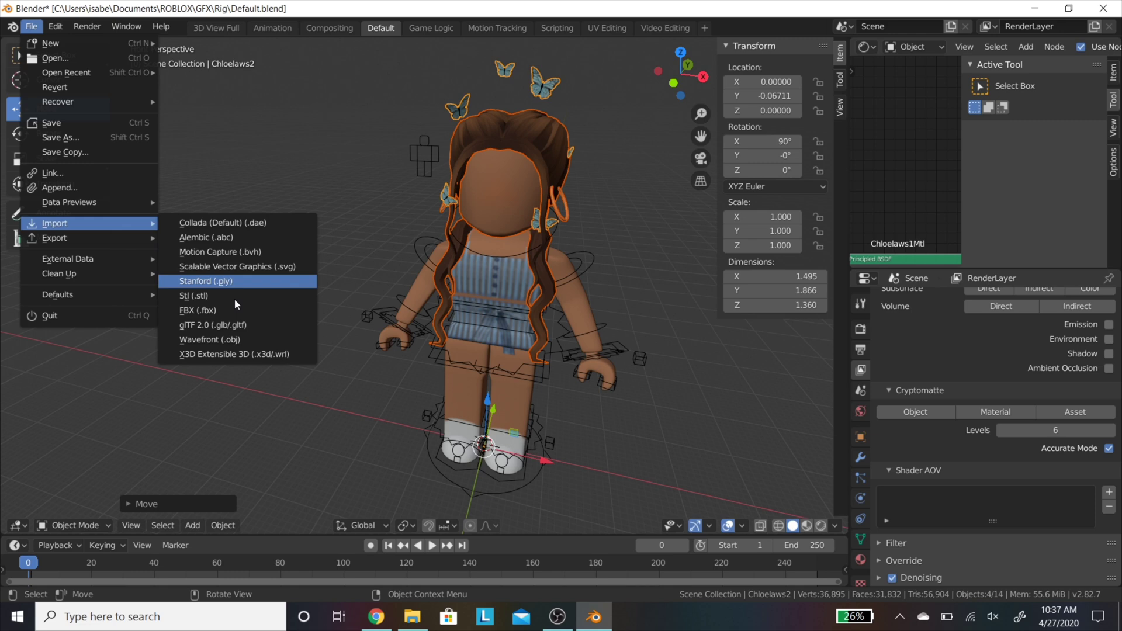
left_click(250, 340)
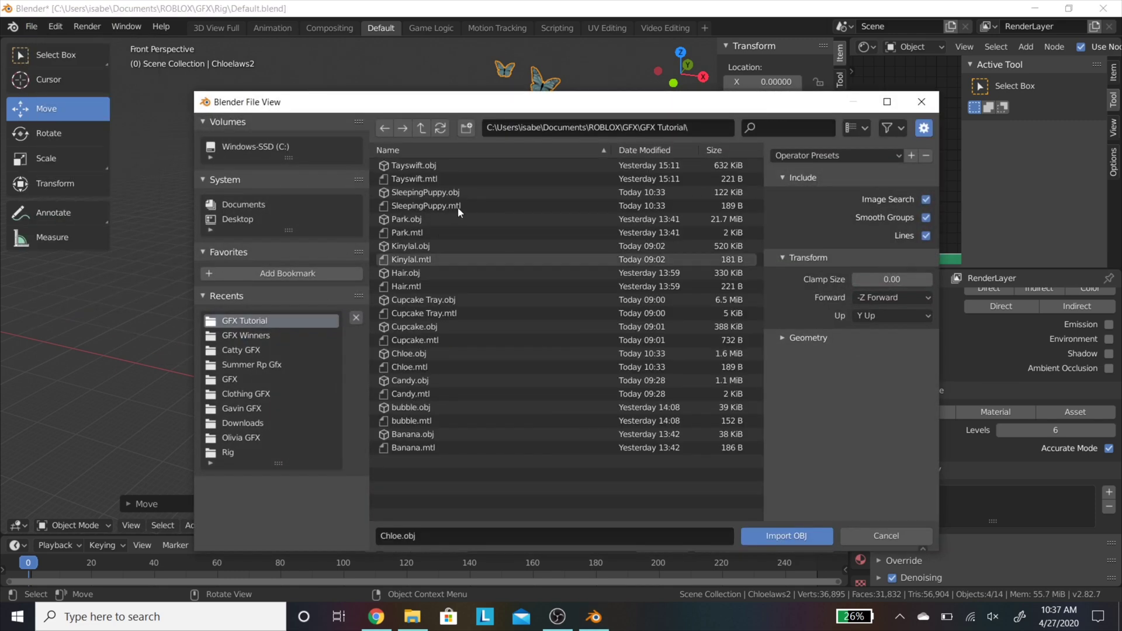
left_click(458, 193)
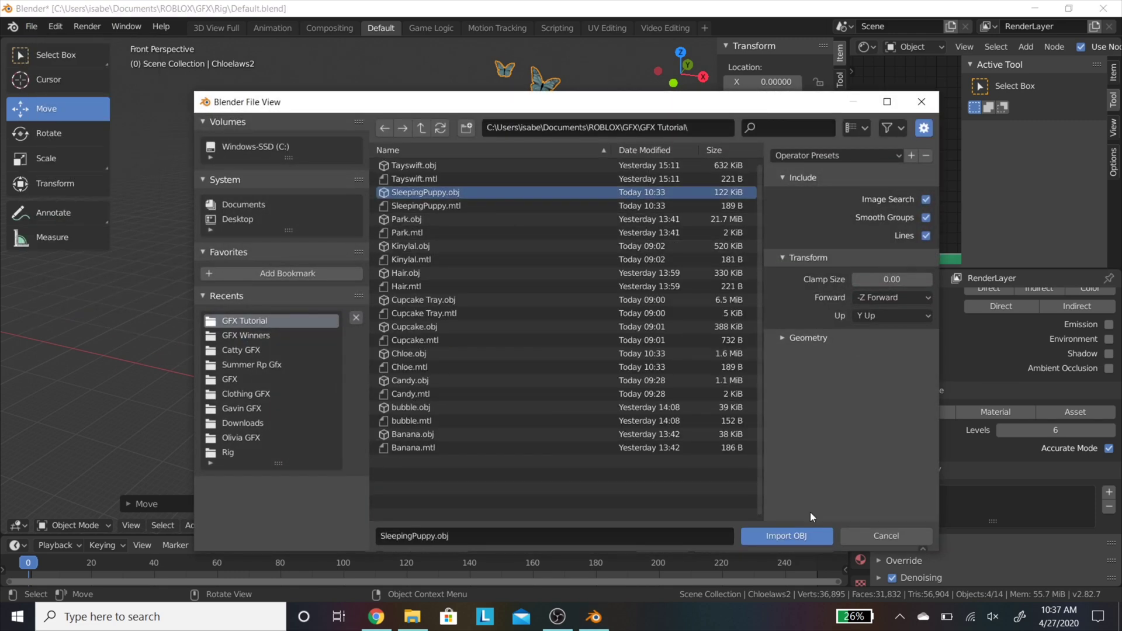
left_click(807, 534)
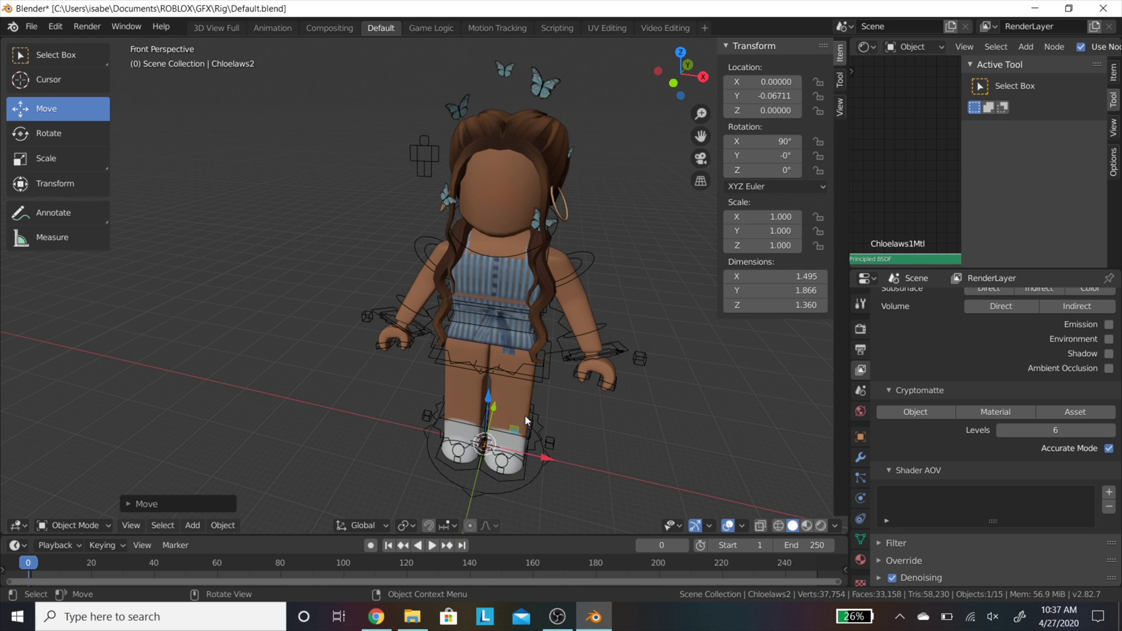
Step: Move the puppy along the X axis to lie beside the avatar's hand
left_click_drag(489, 407, 494, 347)
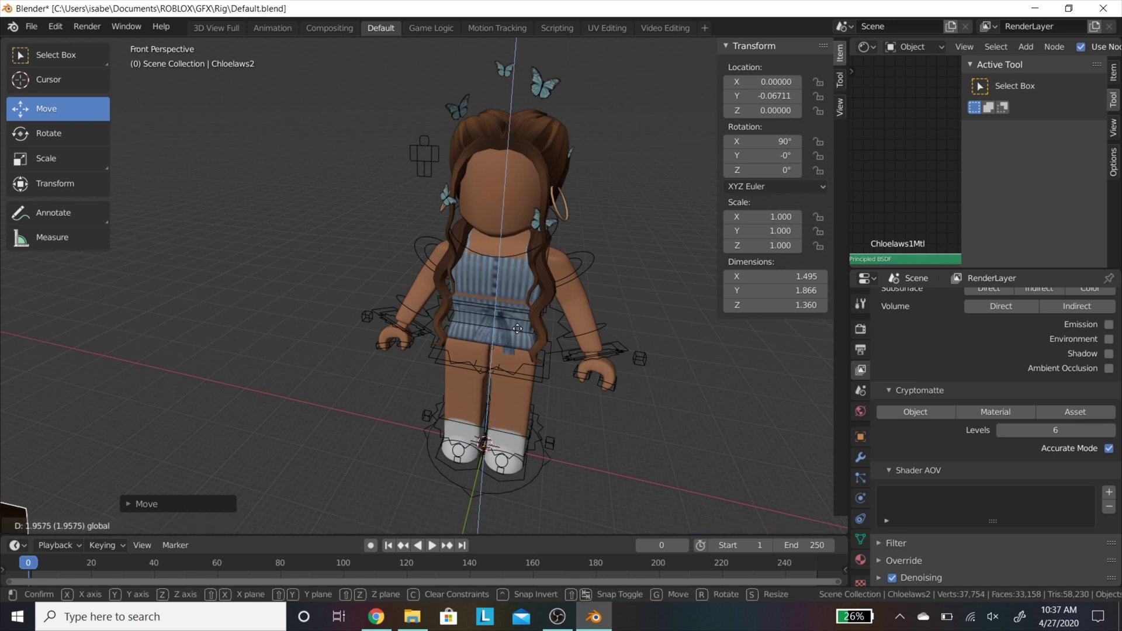
key("x")
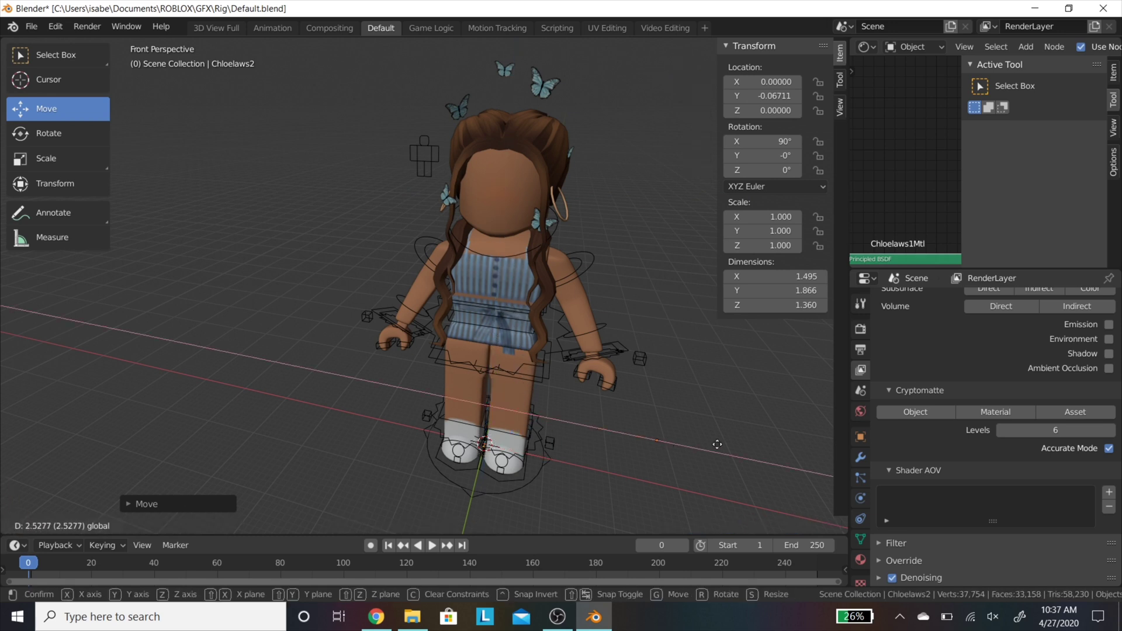
left_click(638, 338)
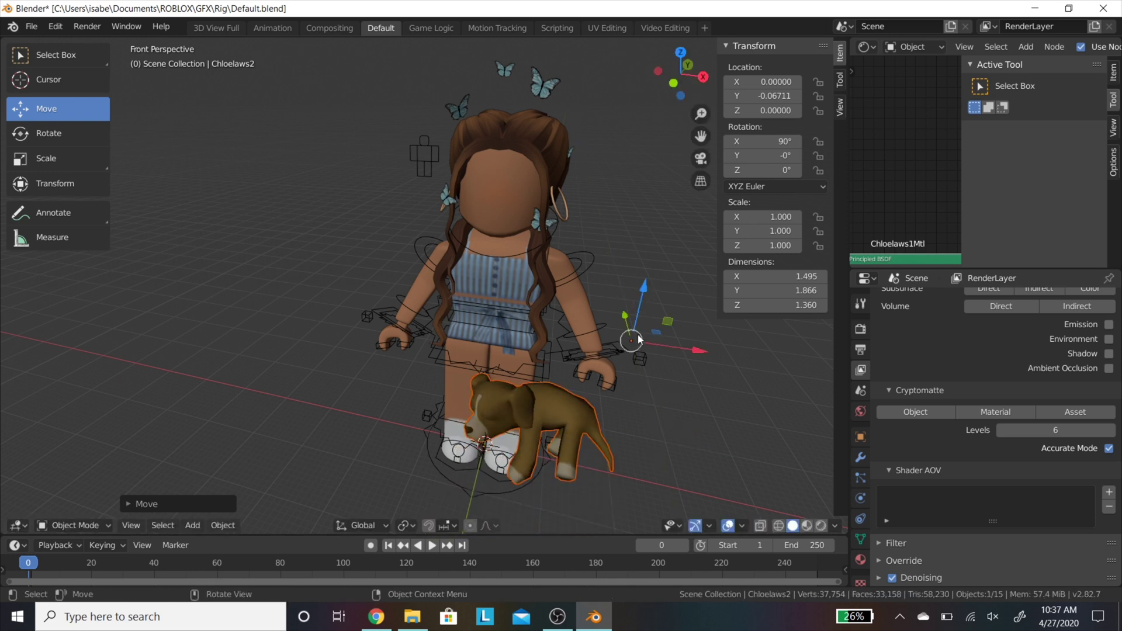
key("g")
key("x")
left_click(593, 314)
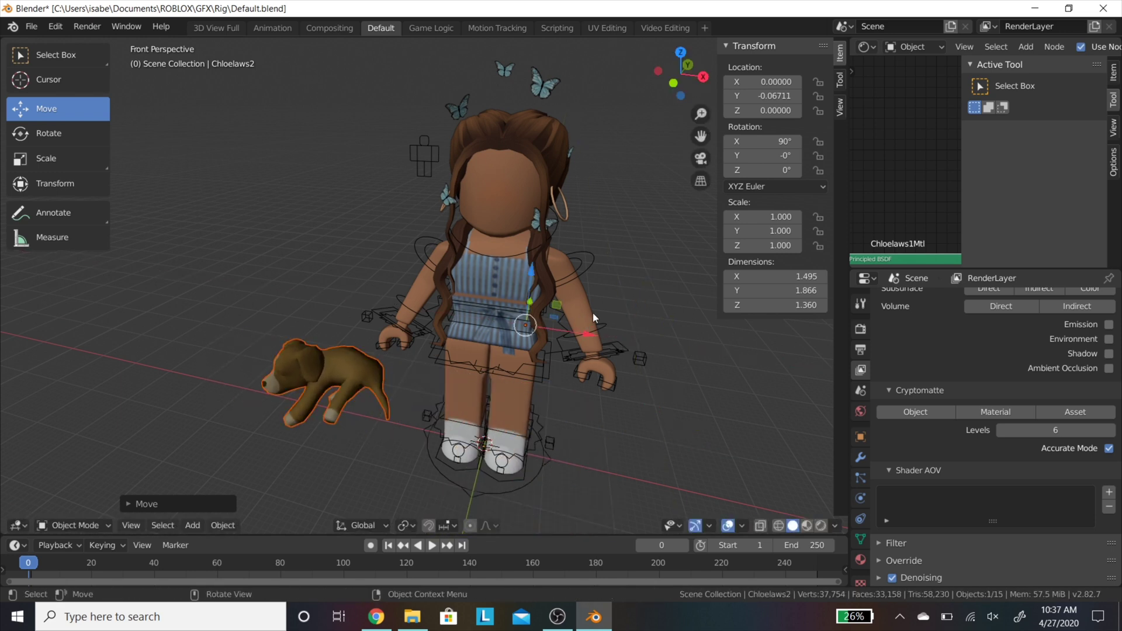
Step: Frame the scene and box-select the avatar, puppy and accessories together
left_click(609, 207)
key("shift+grave")
key("w")
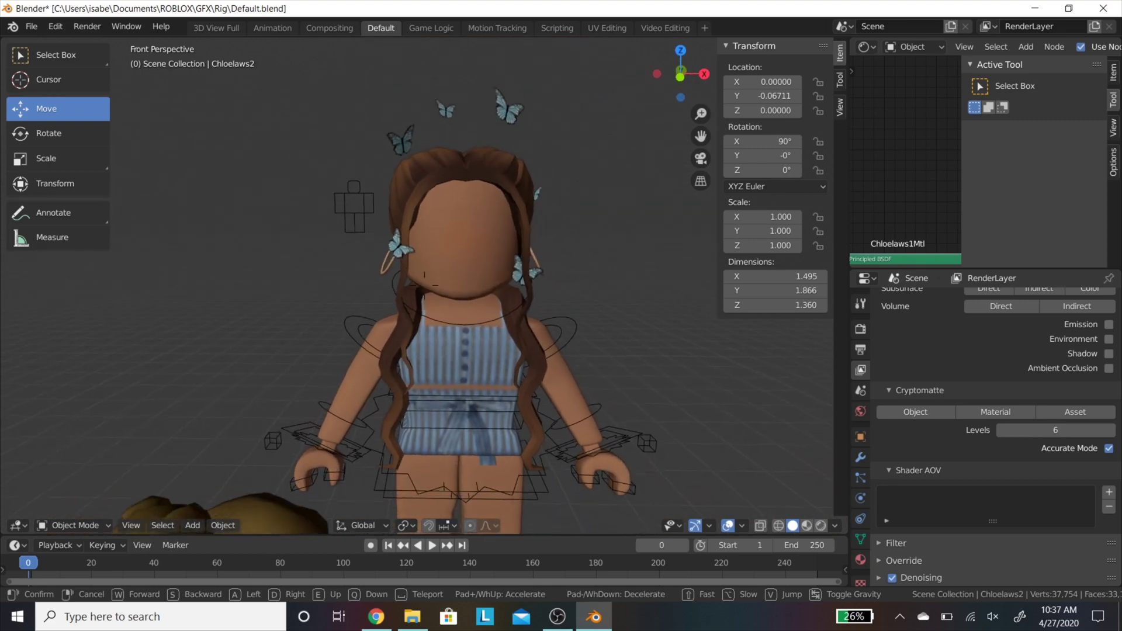
left_click(411, 306)
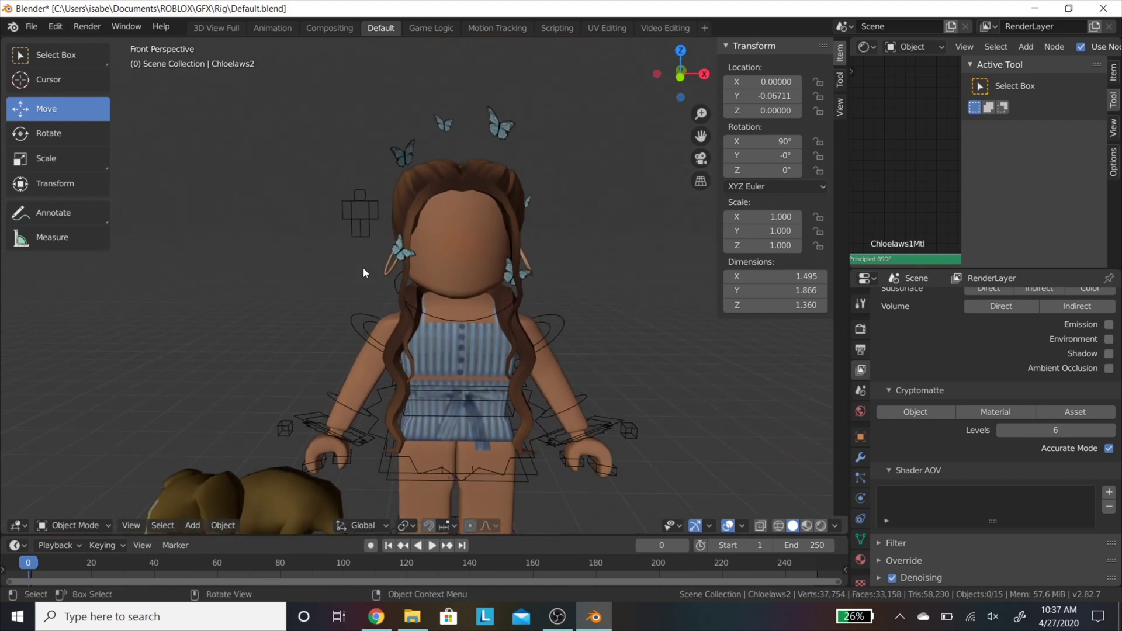
scroll(363, 267, "down", 5)
key("b")
left_click_drag(283, 153, 610, 465)
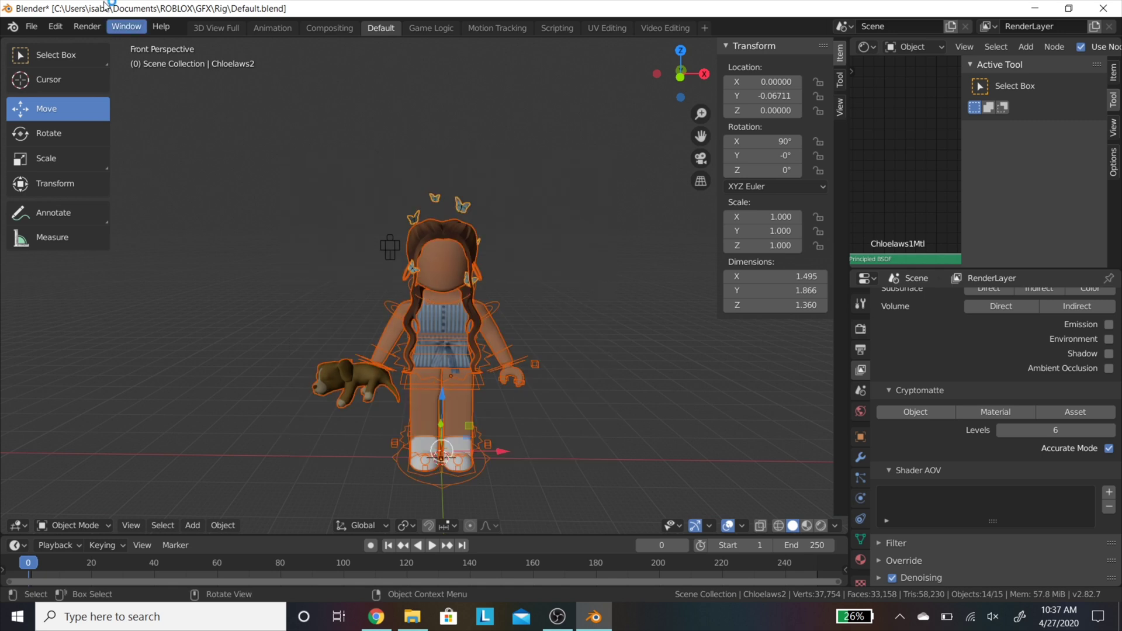
left_click(48, 30)
Step: Set the selected objects' origins to geometry via the search menu, then deselect everything
left_click(143, 157)
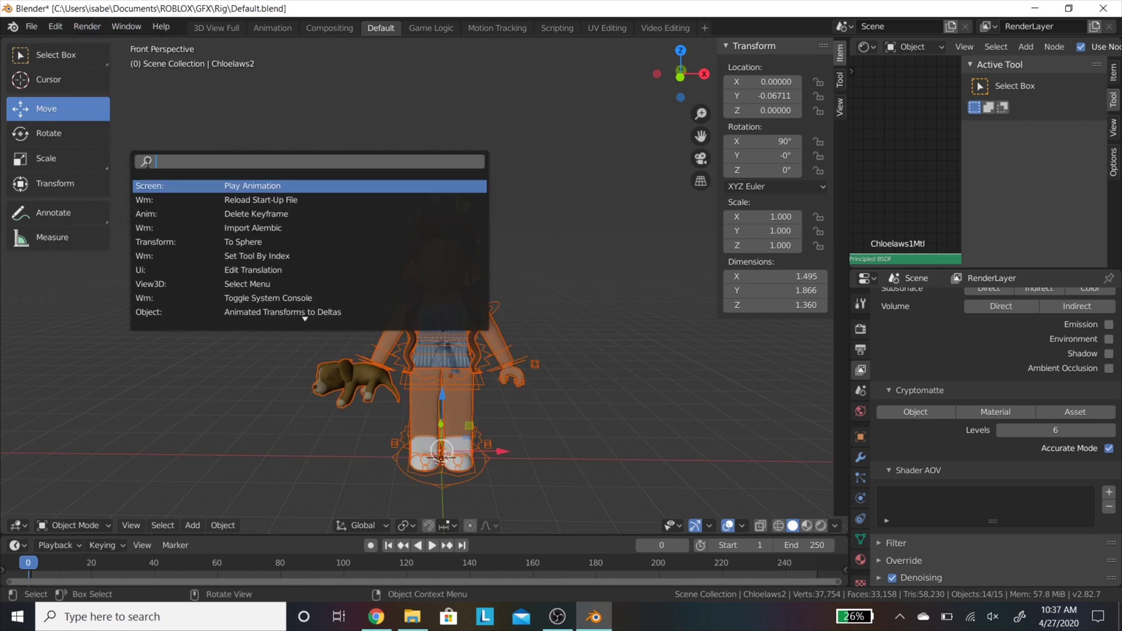
type("ser")
key("BackSpace")
key("BackSpace")
key("BackSpace")
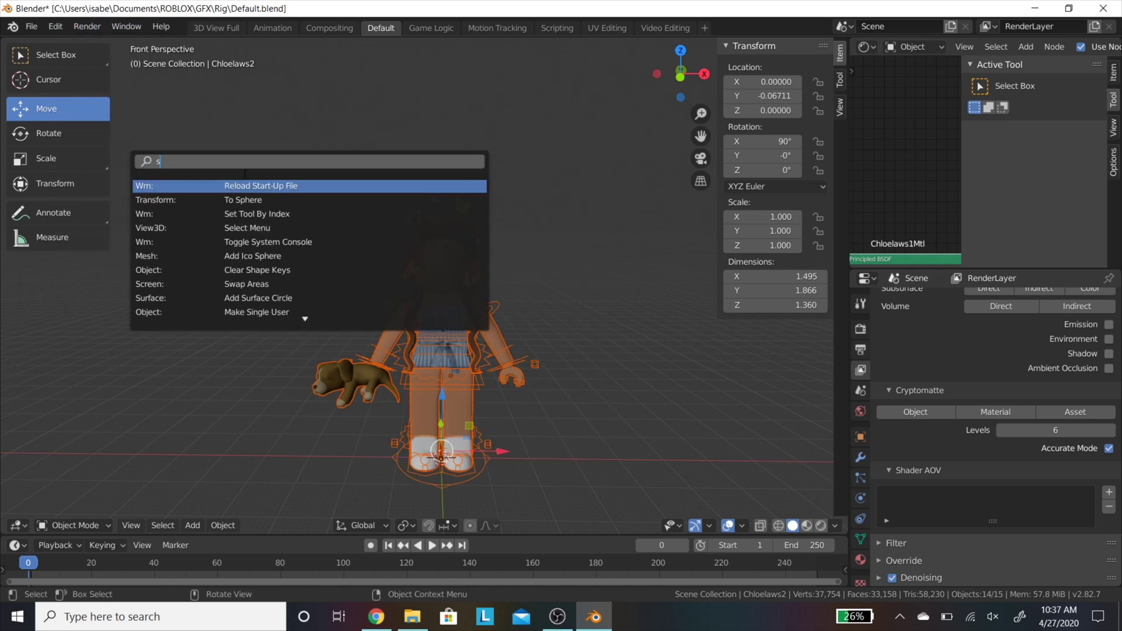
type("origi")
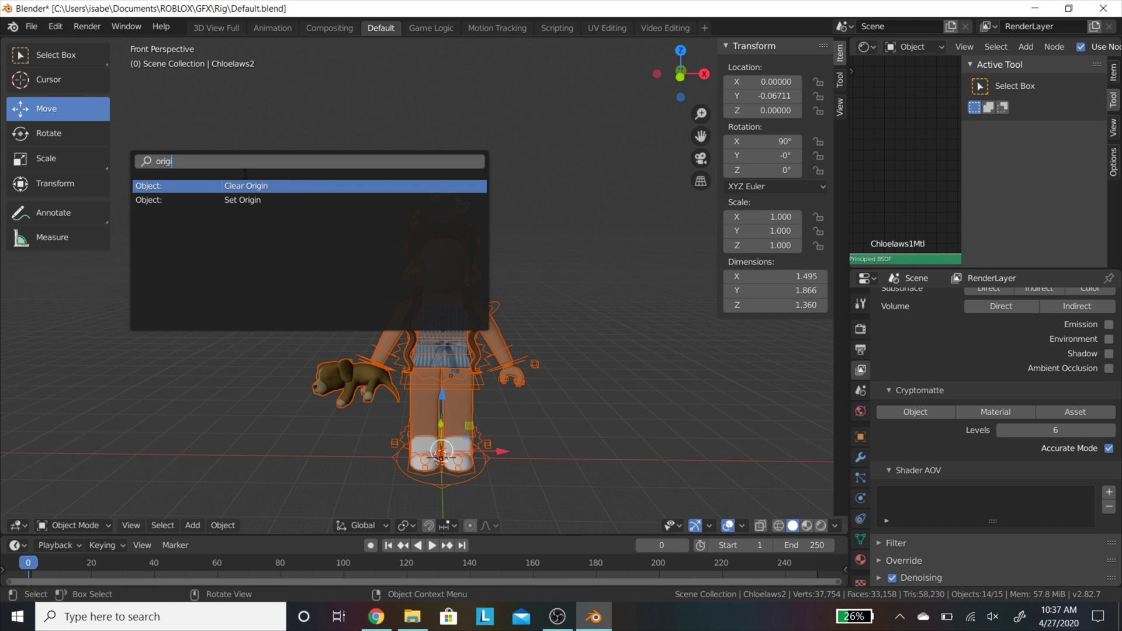
left_click(263, 200)
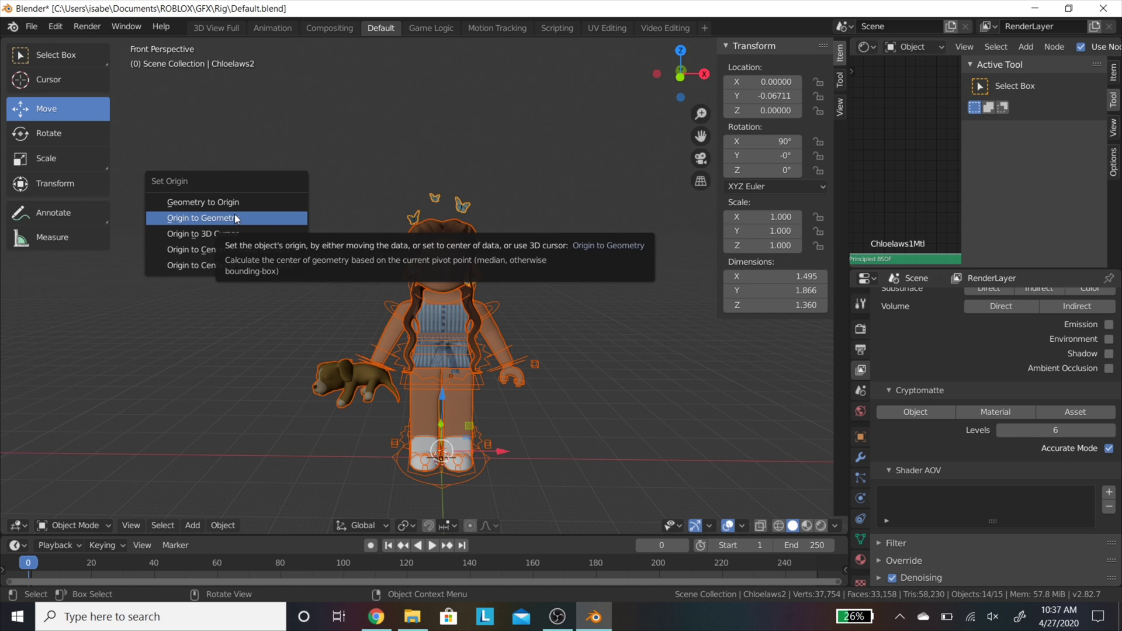
left_click(270, 221)
left_click(600, 306)
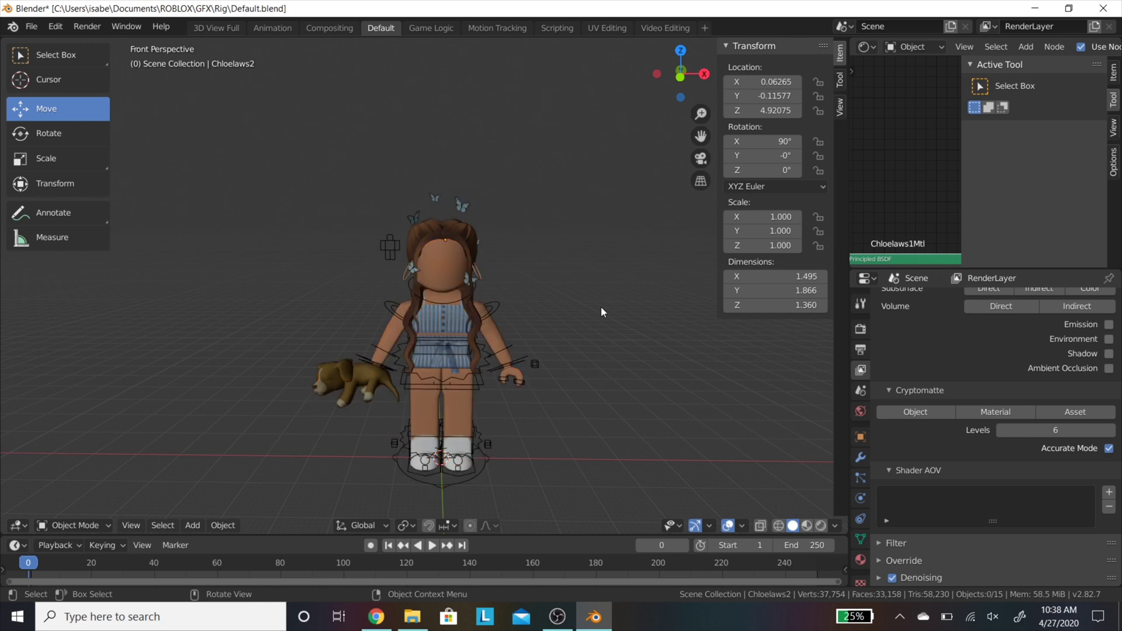
scroll(486, 283, "up", 5)
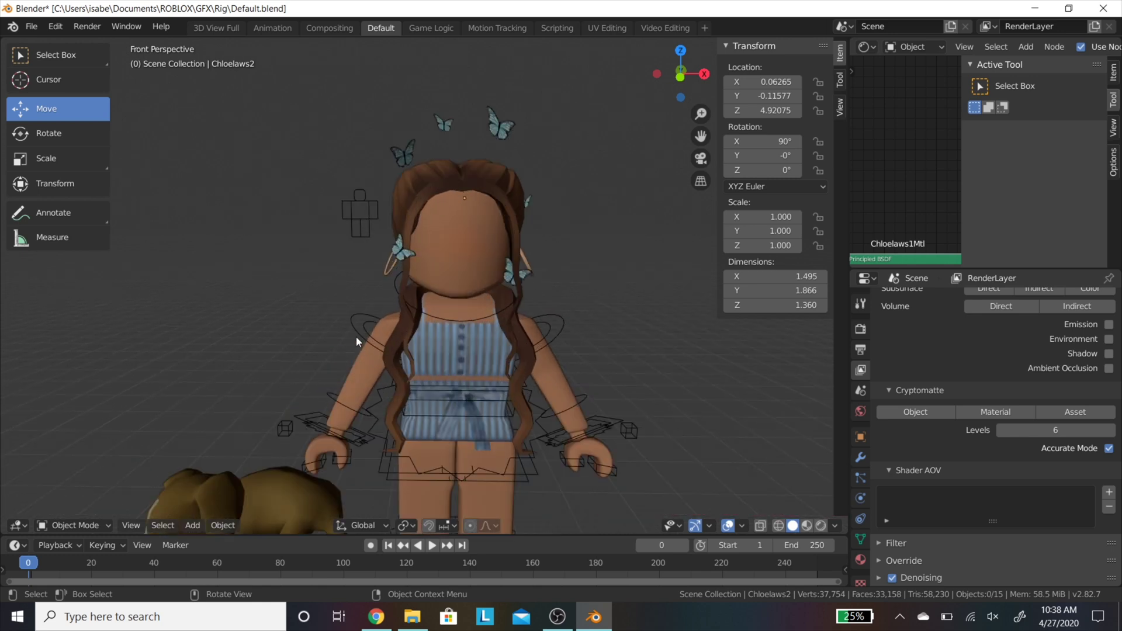
Step: Enter Pose Mode on the rig with the Rotate tool and select the arm bones
left_click(356, 336)
key("ctrl+Tab")
left_click(52, 117)
left_click(75, 140)
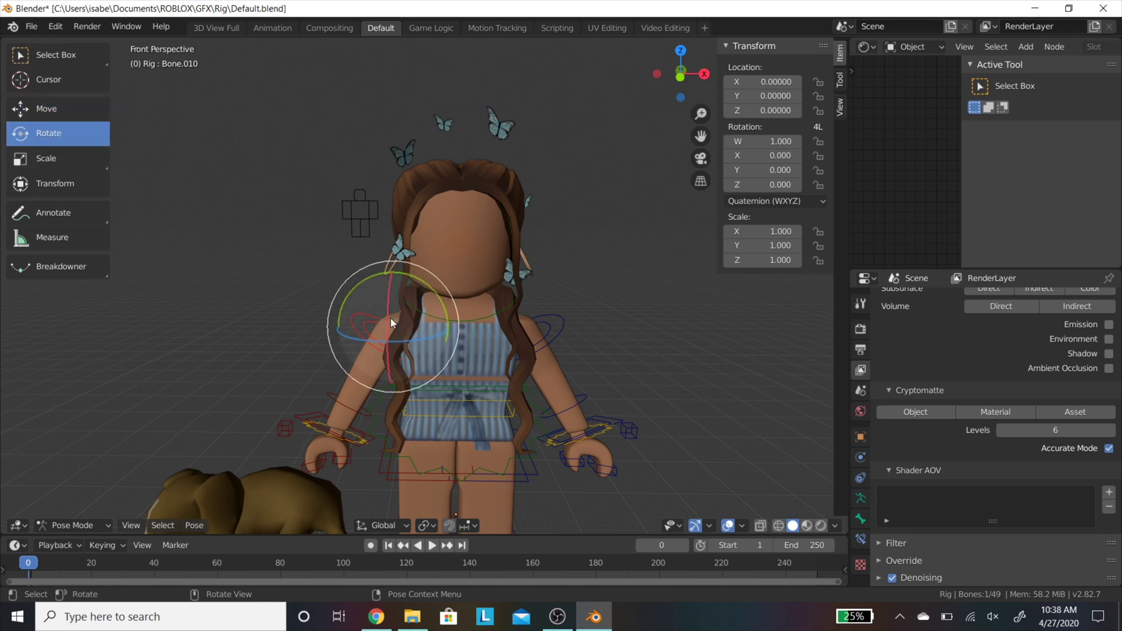
left_click(560, 333)
left_click(583, 397)
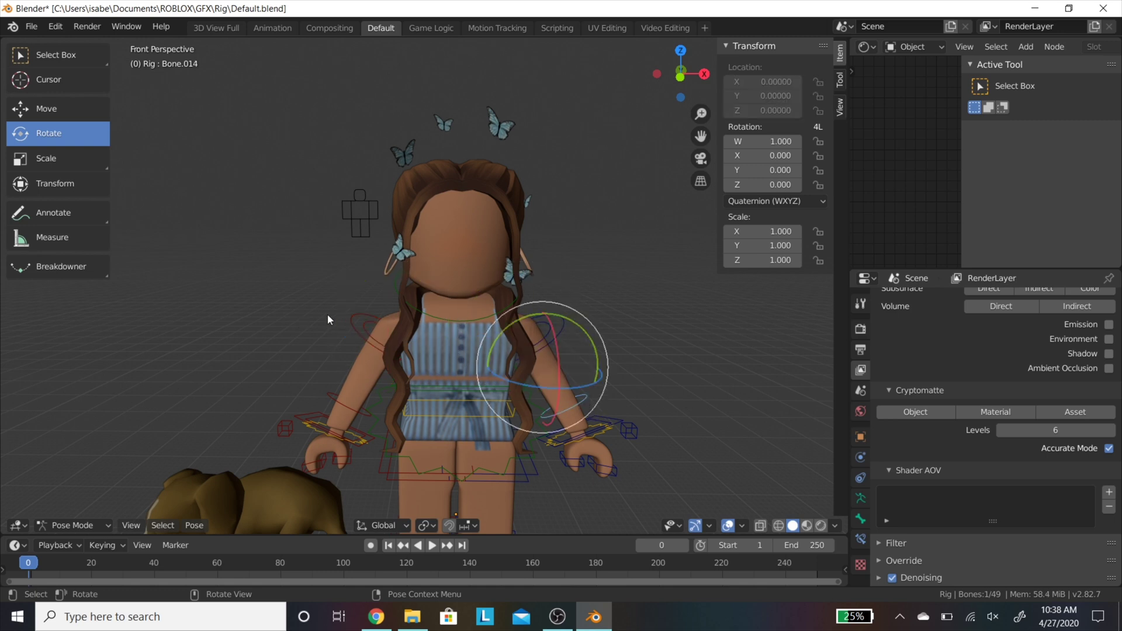
left_click(361, 322)
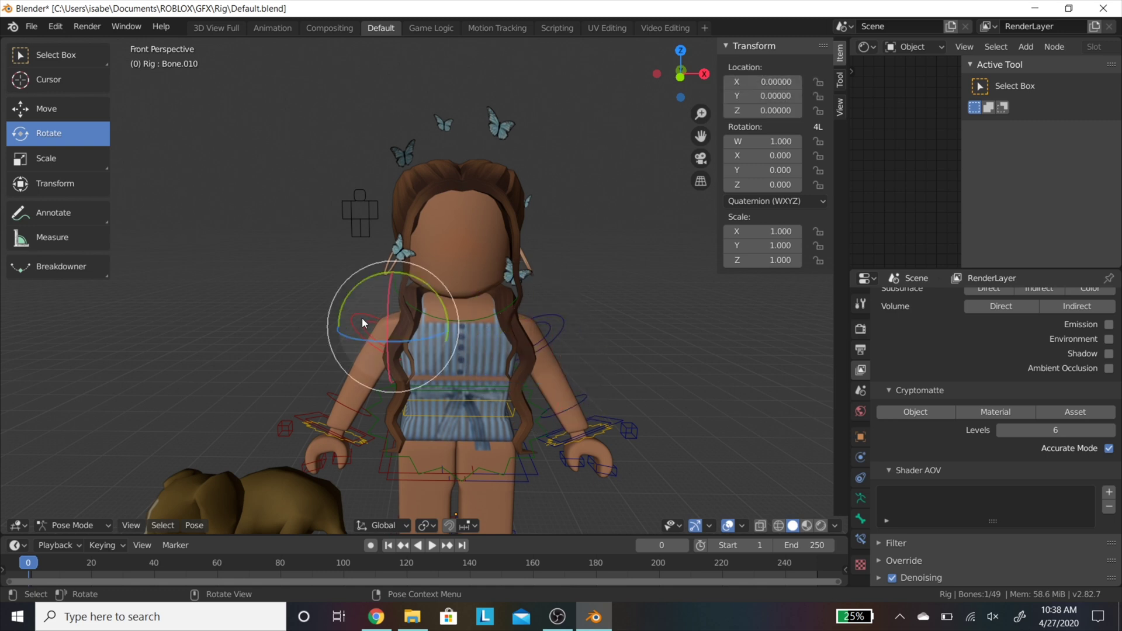
Step: Try shifting the upper arm bone sideways, then reset it to its original position
left_click(41, 114)
left_click_drag(429, 327, 410, 356)
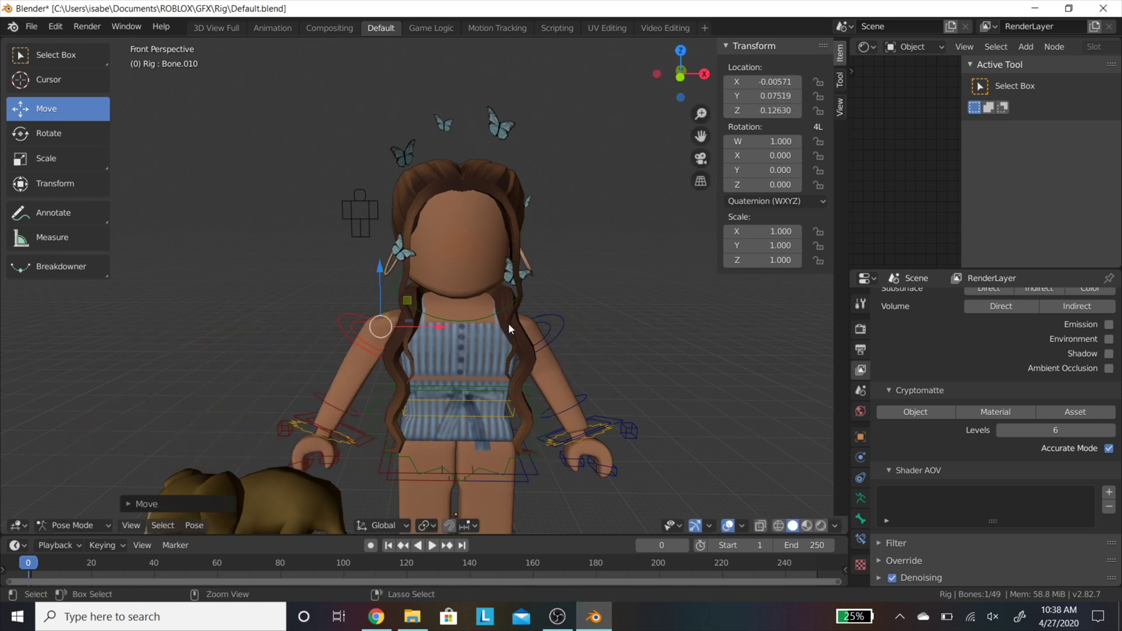
key("alt+g")
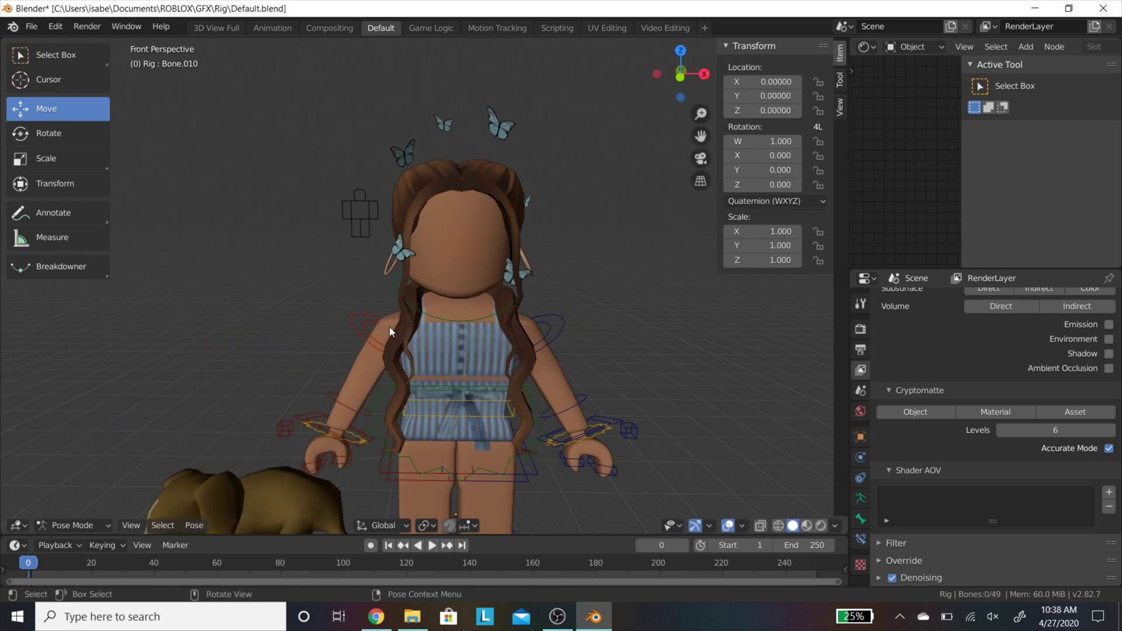
left_click(52, 134)
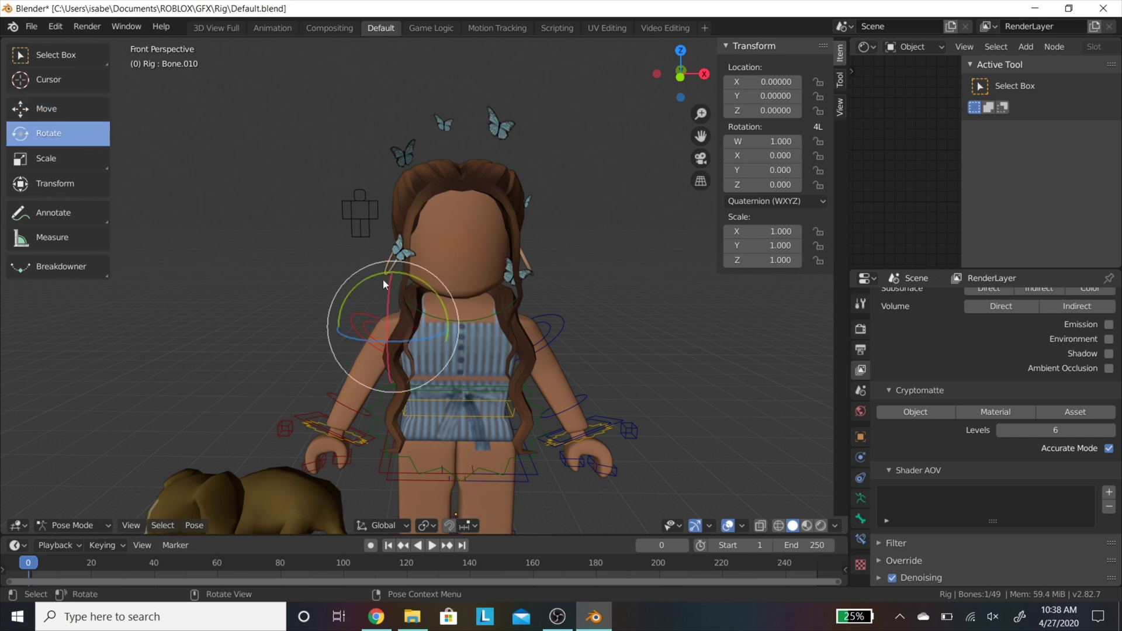
Step: Rotate the upper arm forward and inward and curl the forearm toward the chest
left_click_drag(385, 341, 398, 304)
left_click(344, 389)
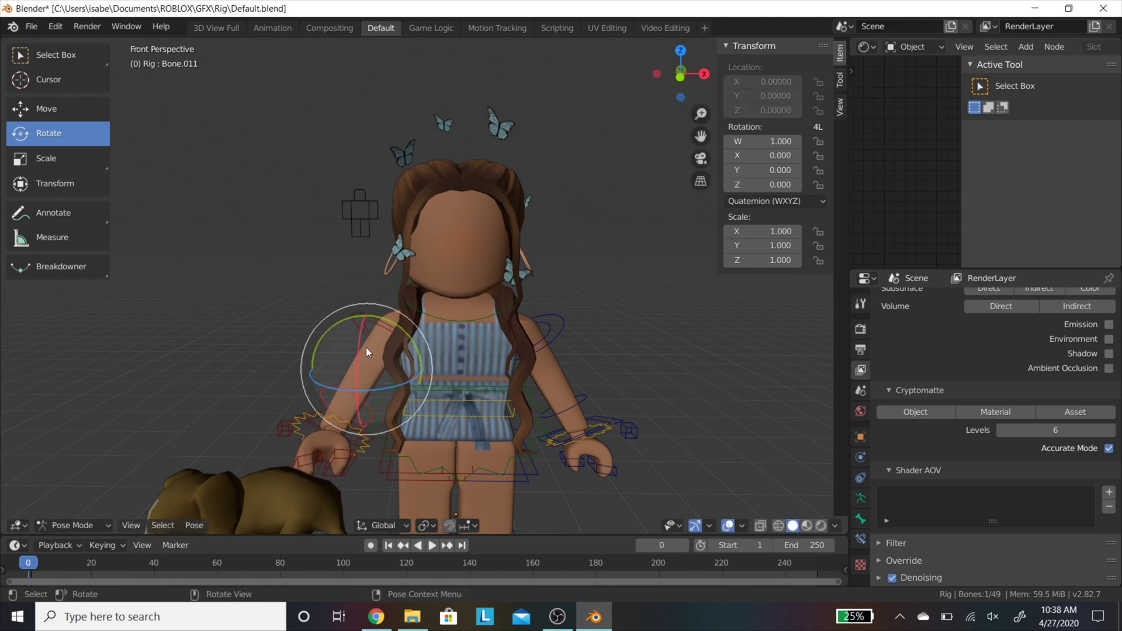
left_click_drag(357, 348, 378, 316)
mouse_move(338, 382)
left_mouse_down()
mouse_move(331, 391)
mouse_move(342, 394)
left_mouse_up()
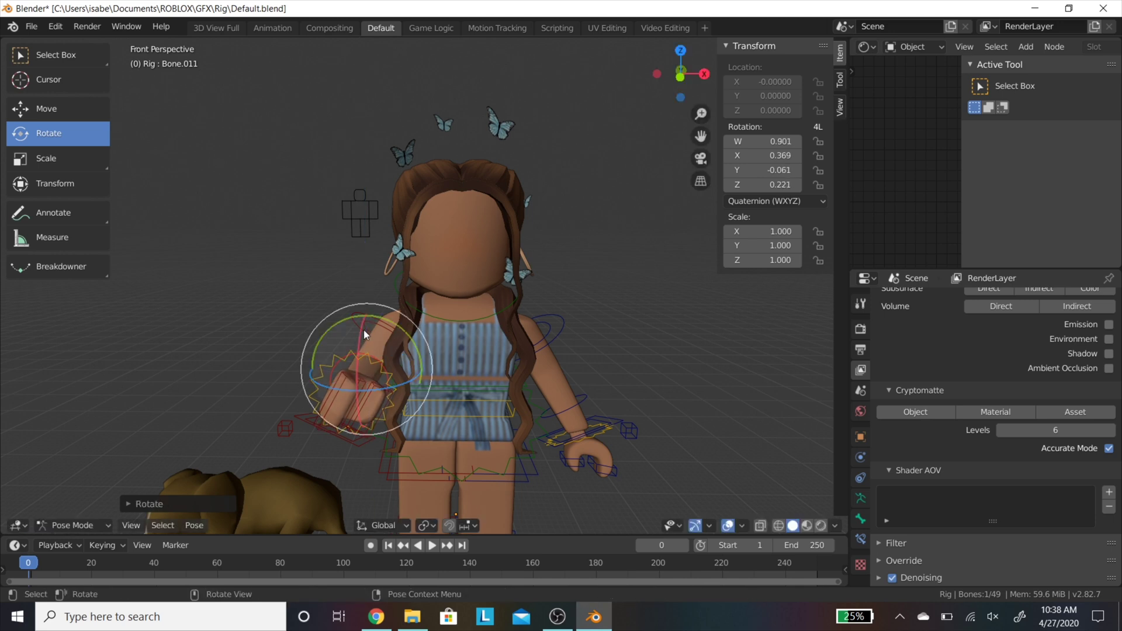
left_click(360, 310)
left_click_drag(354, 343, 380, 321)
left_click(386, 456)
left_click(363, 376)
left_click_drag(363, 376, 377, 360)
middle_click_drag(377, 360, 278, 268)
Step: Shift the upper arm in toward the body and rotate it forward
left_click(278, 268)
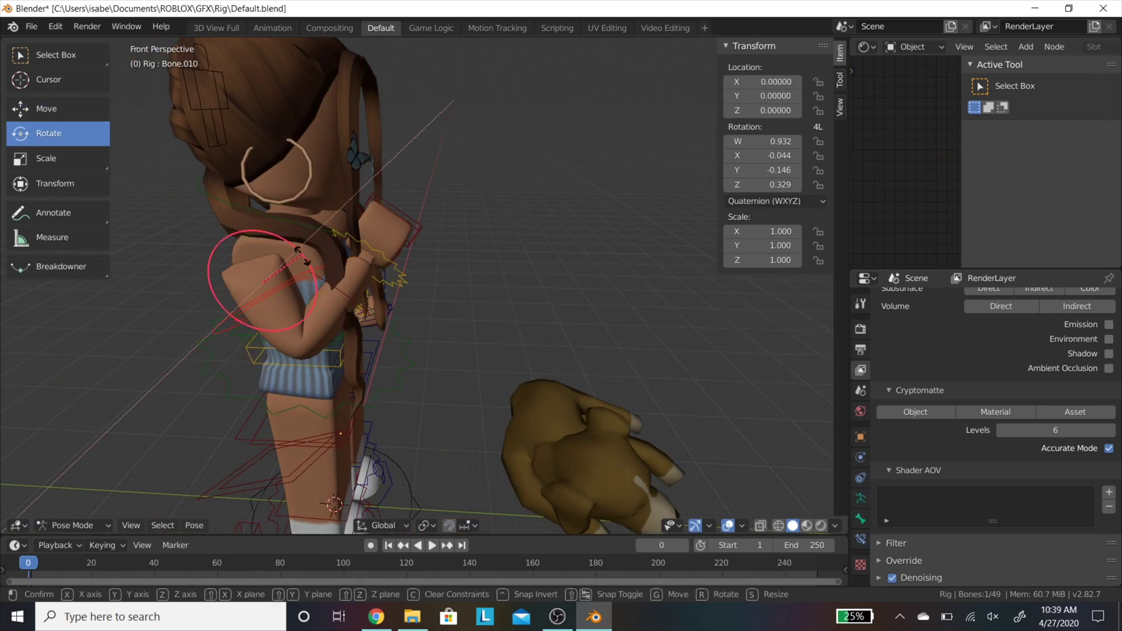
left_click_drag(213, 263, 116, 176)
left_click(47, 109)
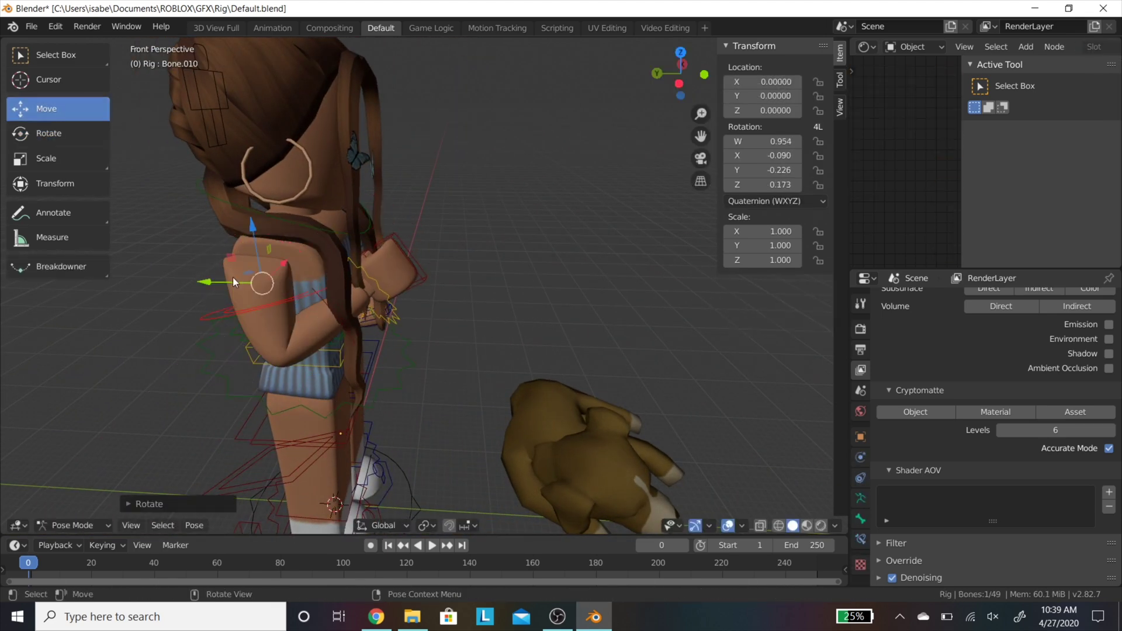
left_click_drag(233, 277, 269, 276)
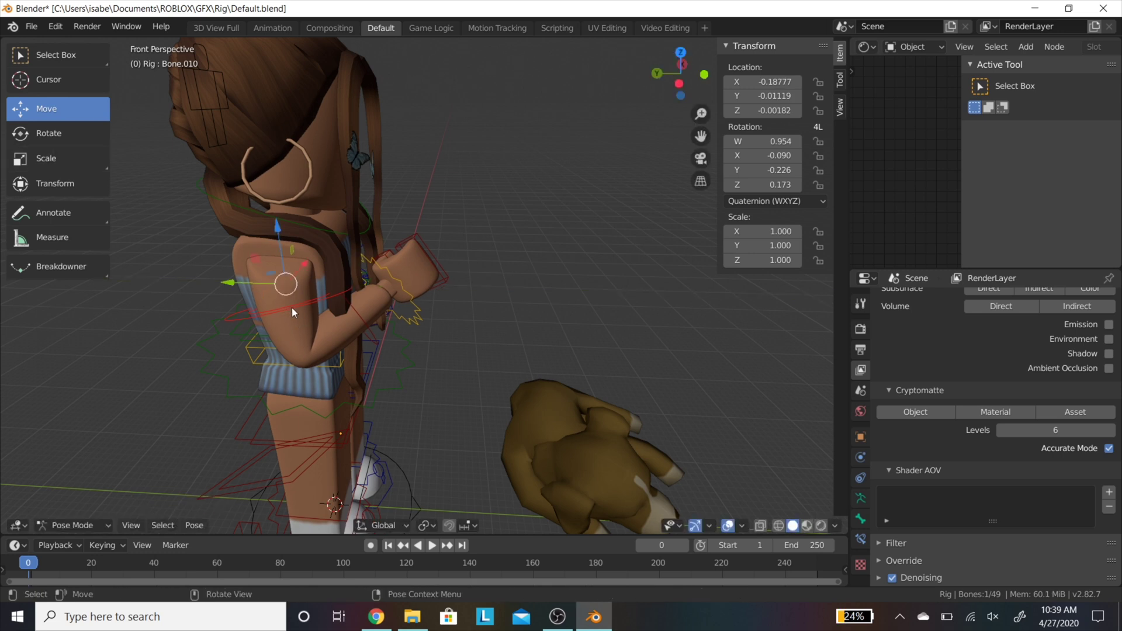
left_click(352, 292)
key("shift+space")
key("r")
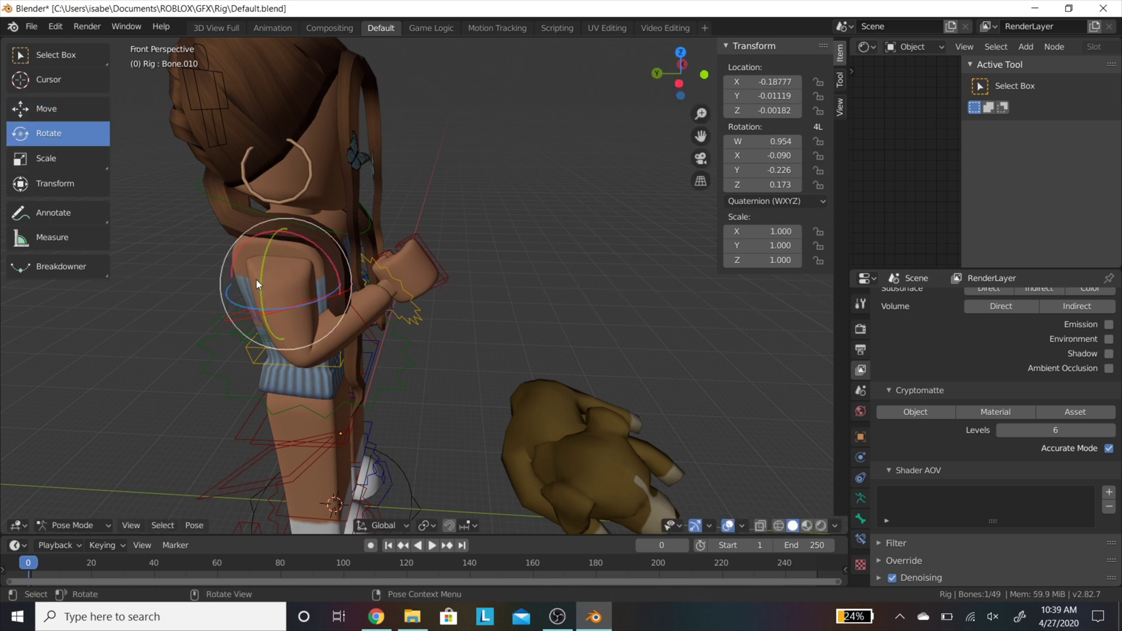
left_click_drag(259, 311, 269, 285)
Step: Rotate the forearm across the chest and fine-tune the upper arm's rotation
left_click(364, 322)
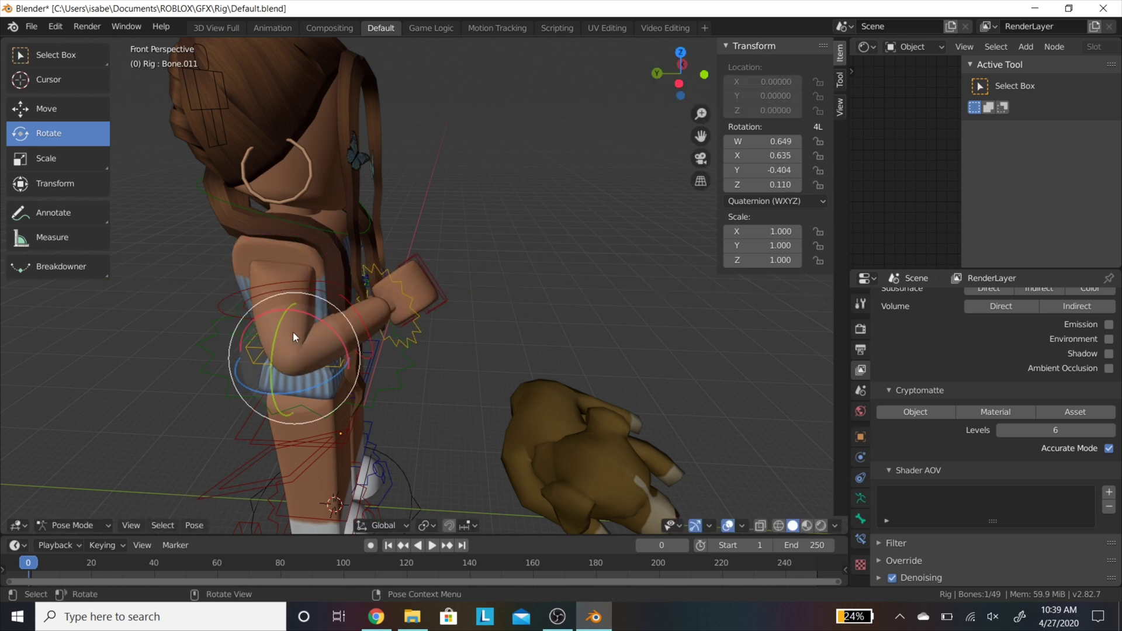
left_click_drag(318, 332, 415, 304)
left_click(307, 282)
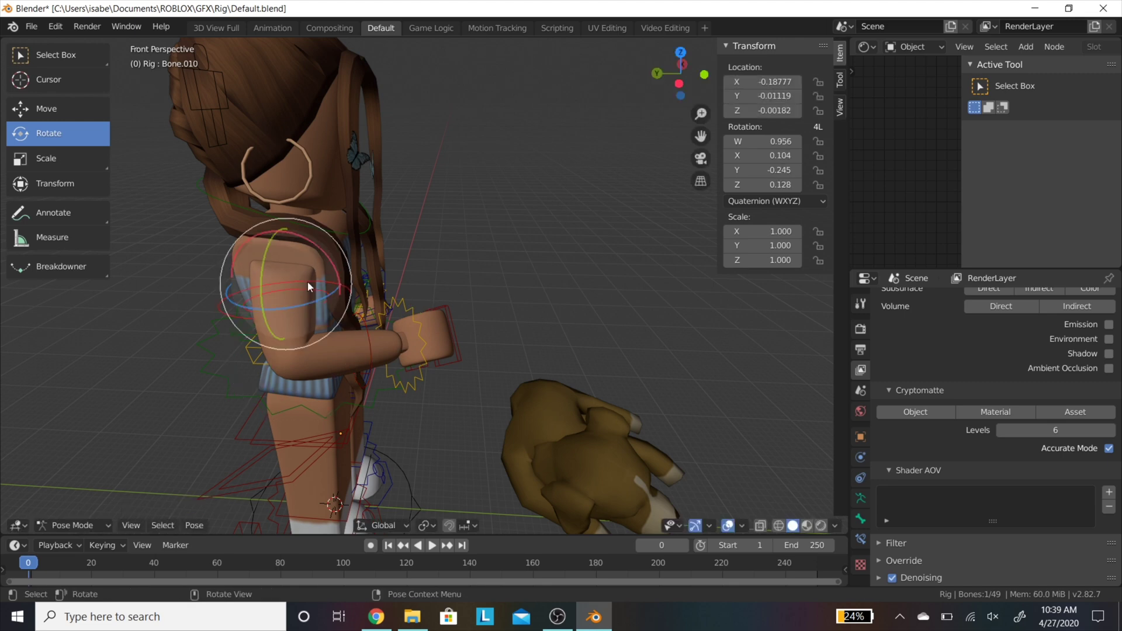
left_click_drag(307, 282, 323, 249)
key("shift+grave")
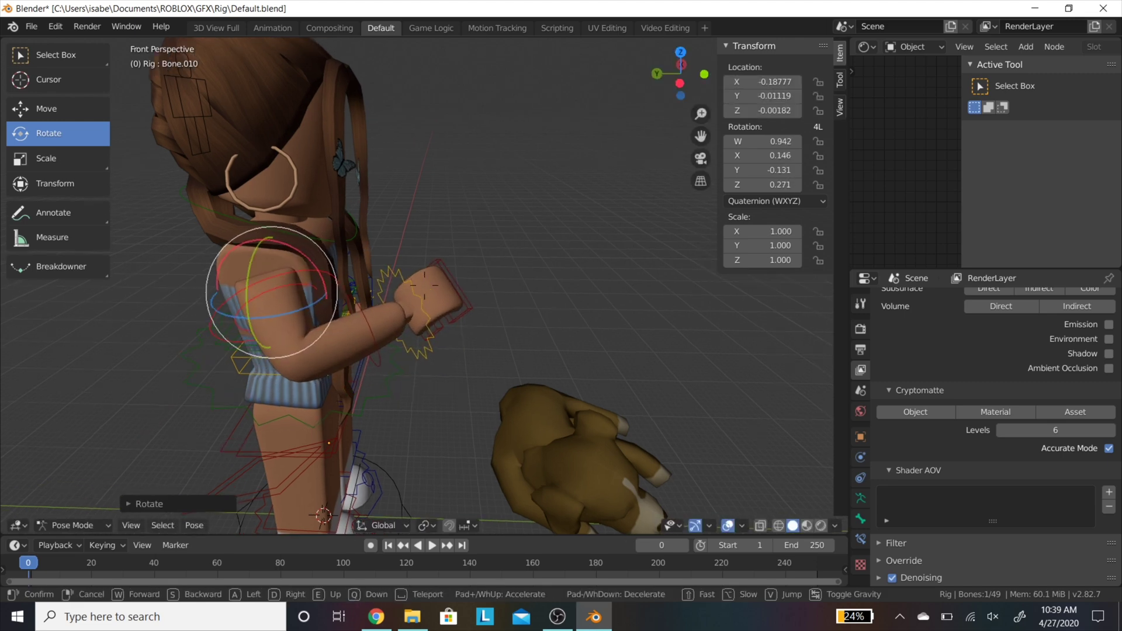
key("w")
key("Escape")
Step: Rotate the other forearm toward the chest and raise its hand toward the face
left_click(533, 274)
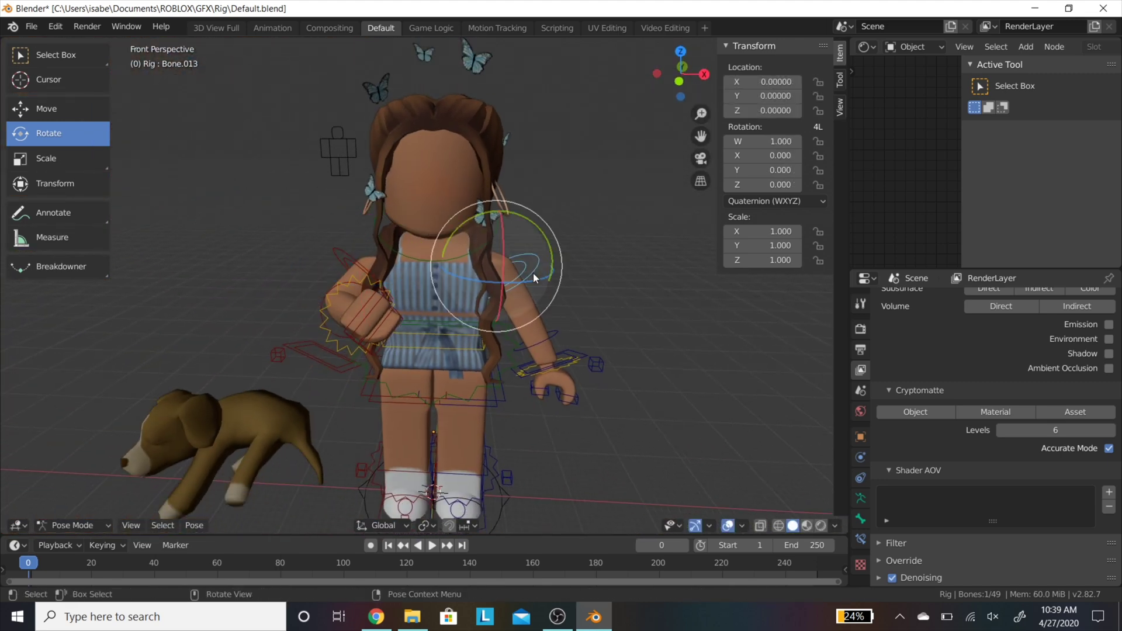
left_click_drag(507, 253, 534, 273)
left_click(519, 258)
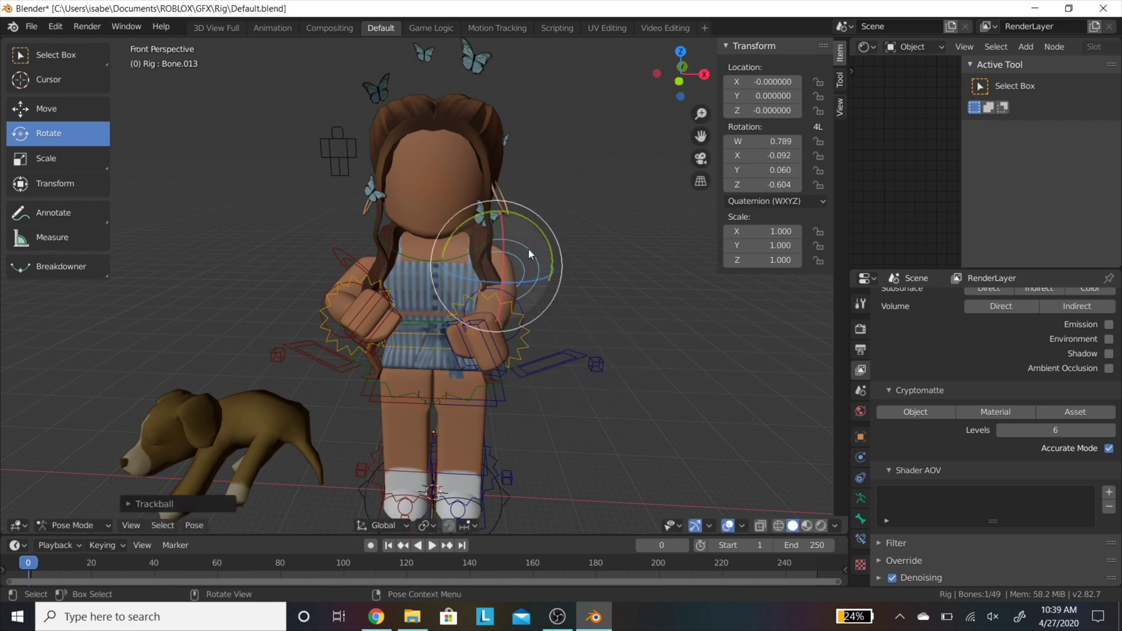
left_click(531, 248)
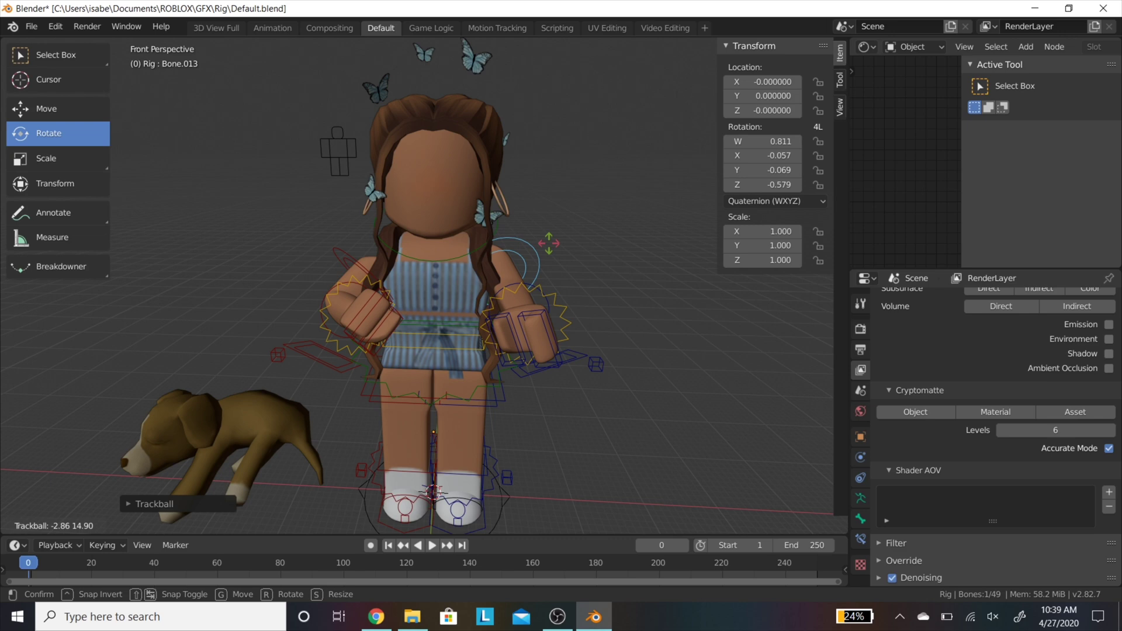
left_click(521, 288)
left_click(531, 314)
left_click_drag(518, 316, 541, 237)
Step: Clear the selection and back the view away to inspect the cradling pose
key("shift+grave")
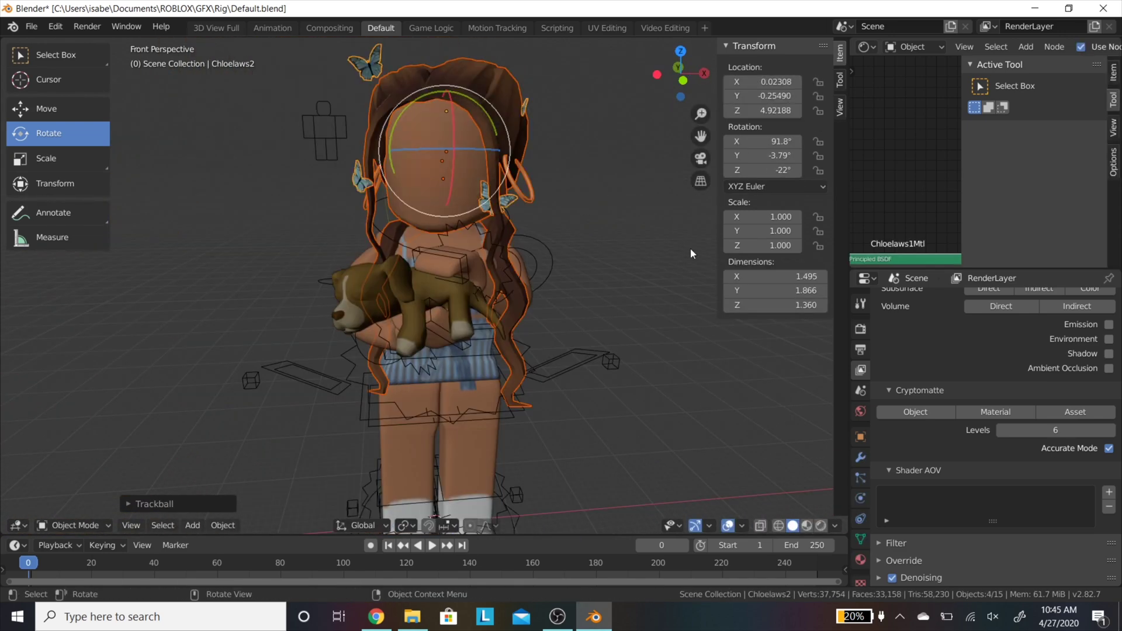
left_click(689, 248)
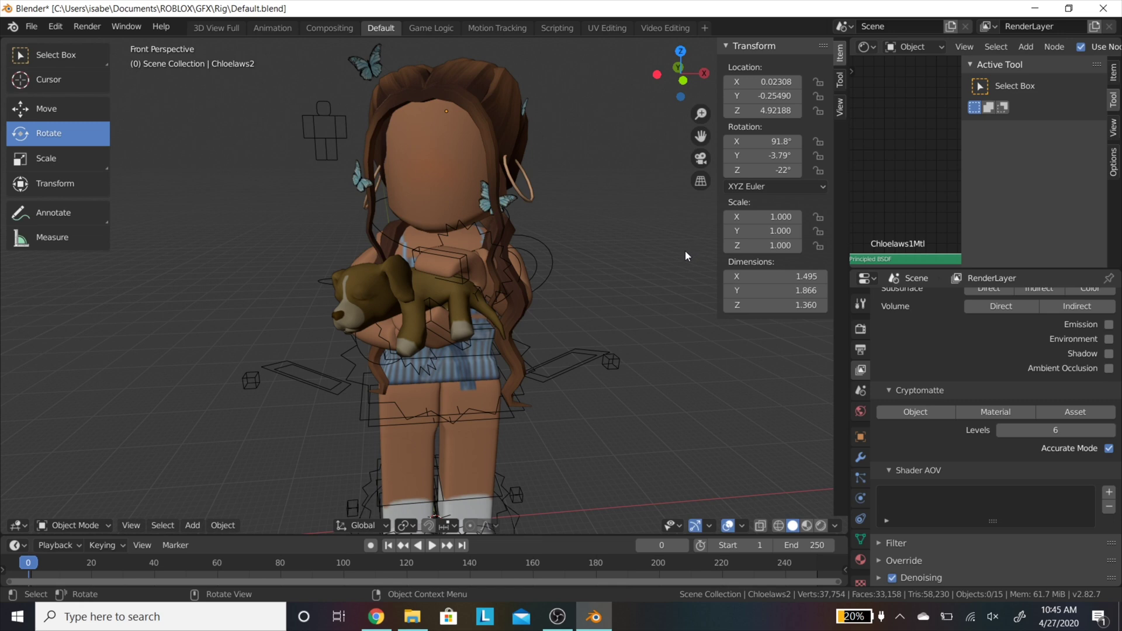
key("shift+grave")
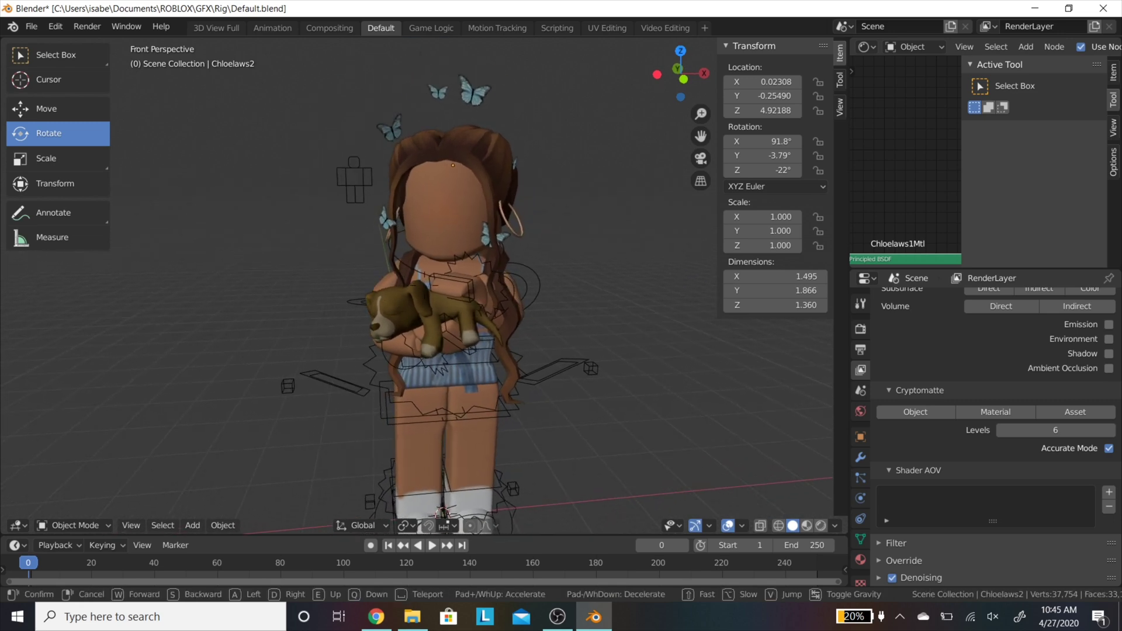
key("s")
left_click(286, 411)
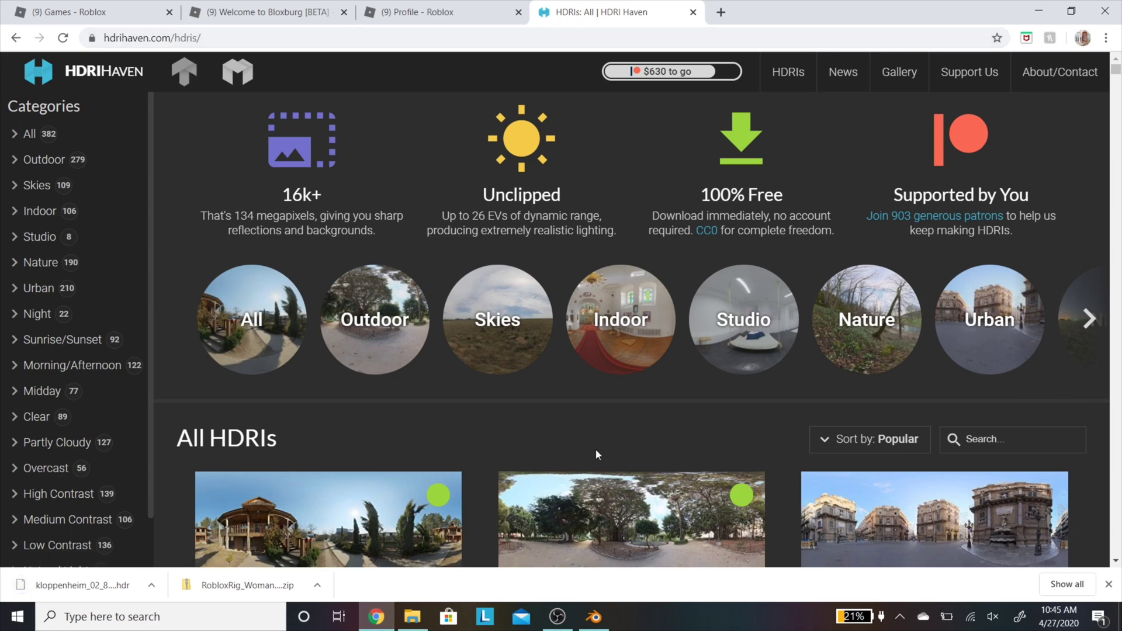
Step: Browse the HDRI Haven gallery and open the Greenwich Park 02 page
scroll(595, 448, "down", 4)
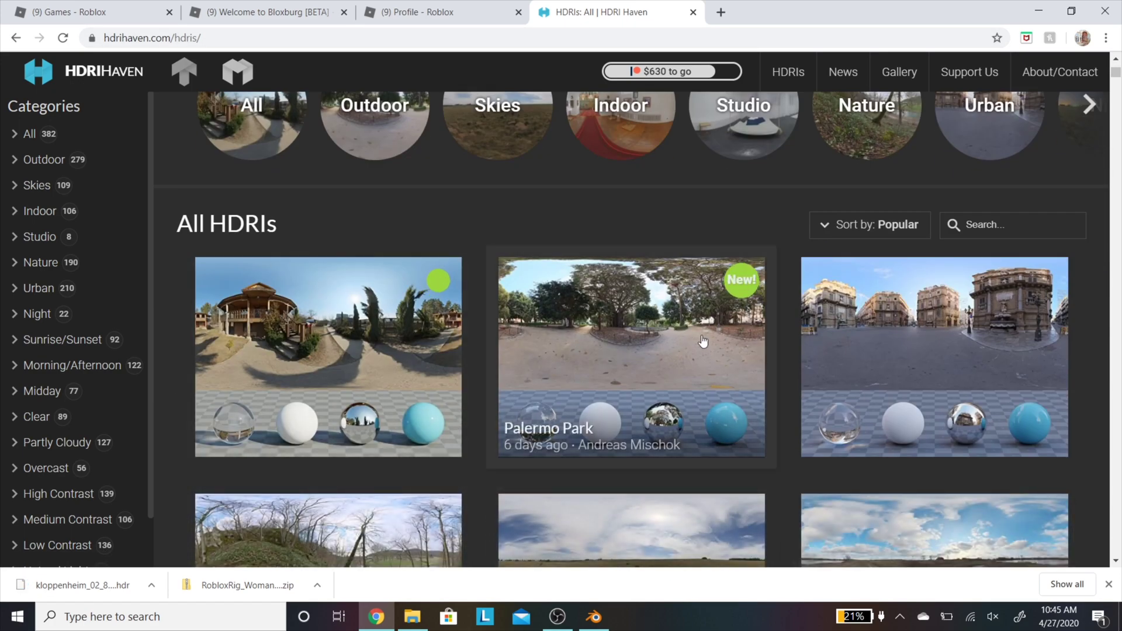
scroll(703, 340, "down", 1)
scroll(703, 340, "down", 10)
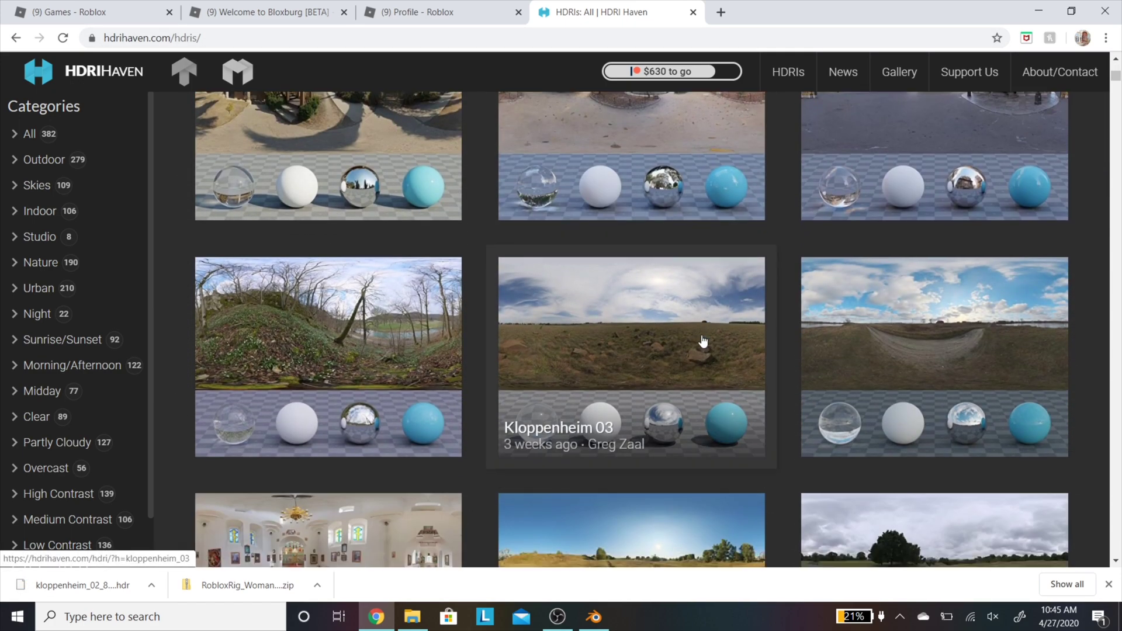
scroll(702, 341, "down", 10)
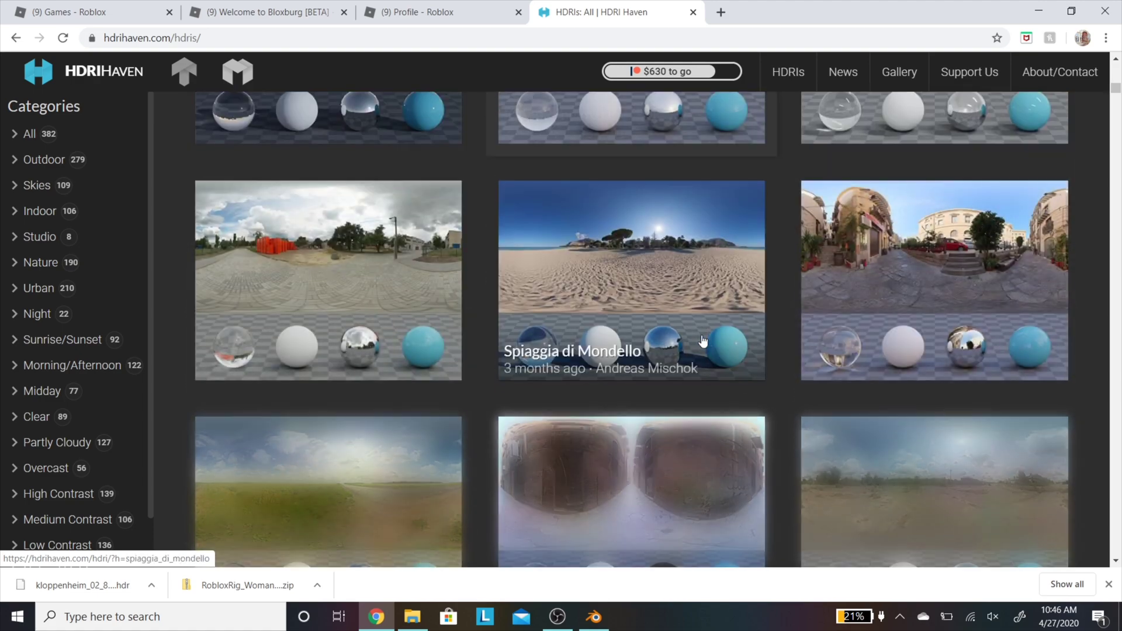
scroll(597, 379, "down", 8)
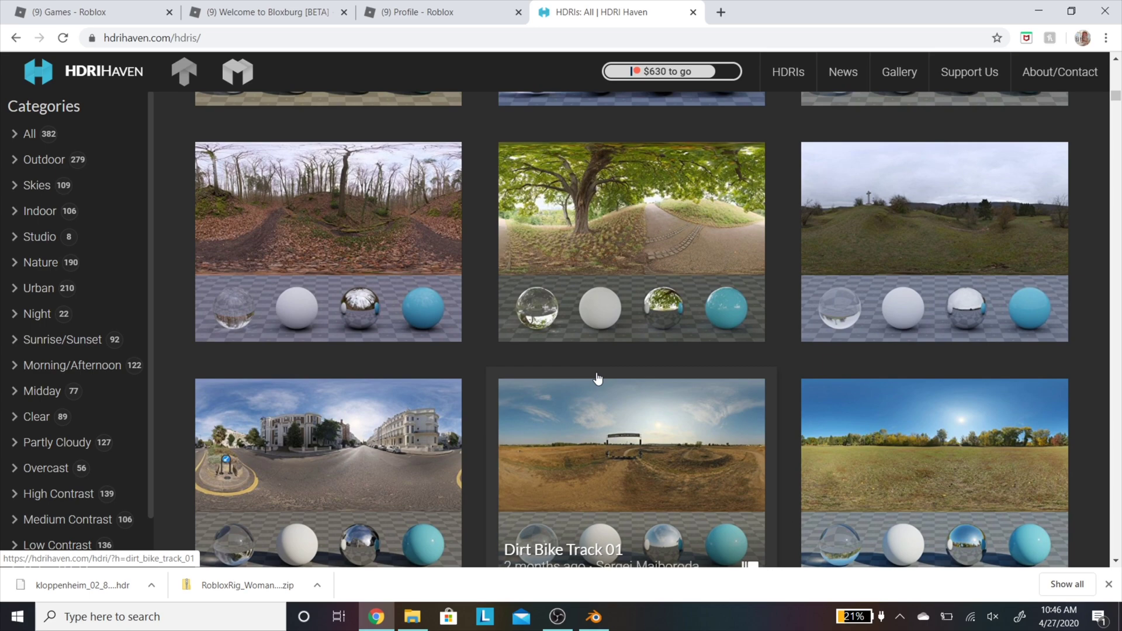
scroll(597, 379, "down", 4)
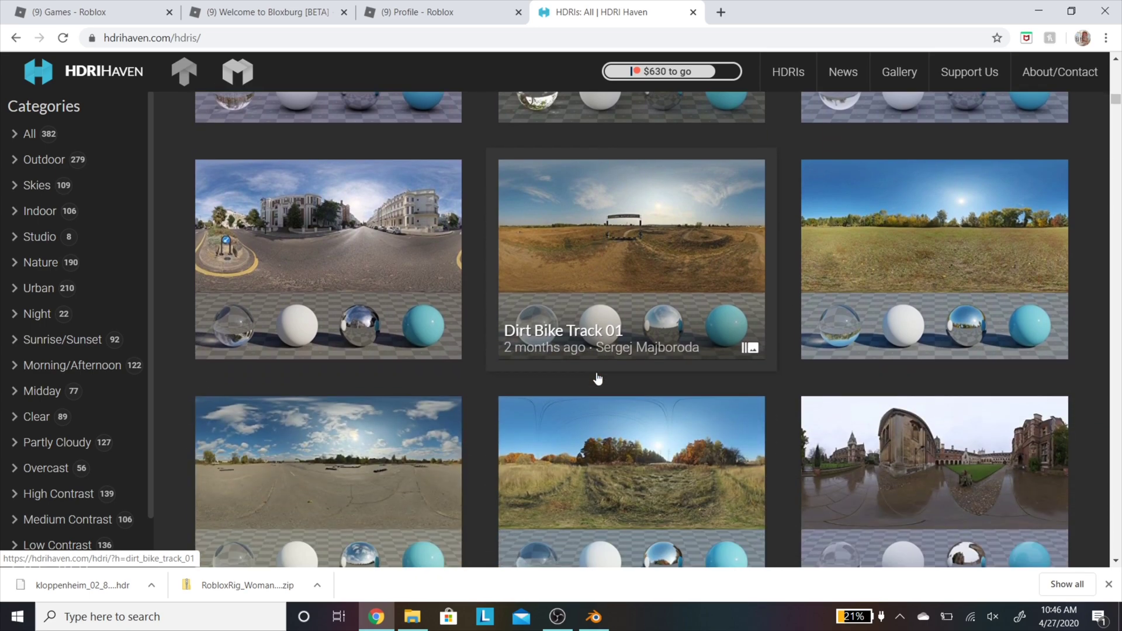
scroll(597, 379, "down", 10)
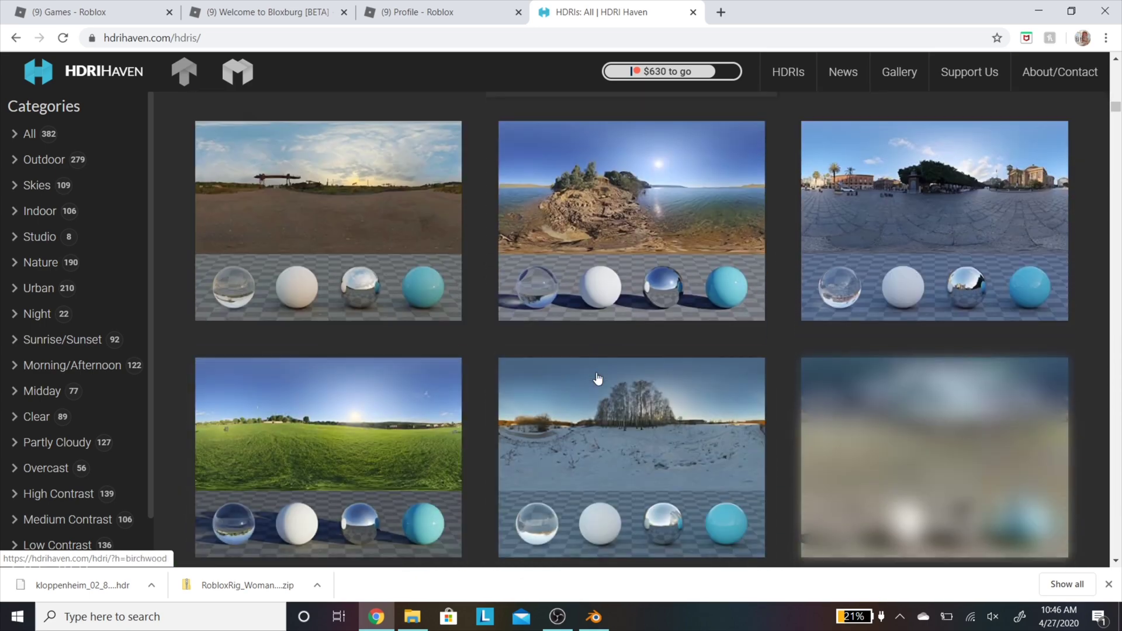
scroll(598, 379, "down", 1)
scroll(598, 379, "down", 5)
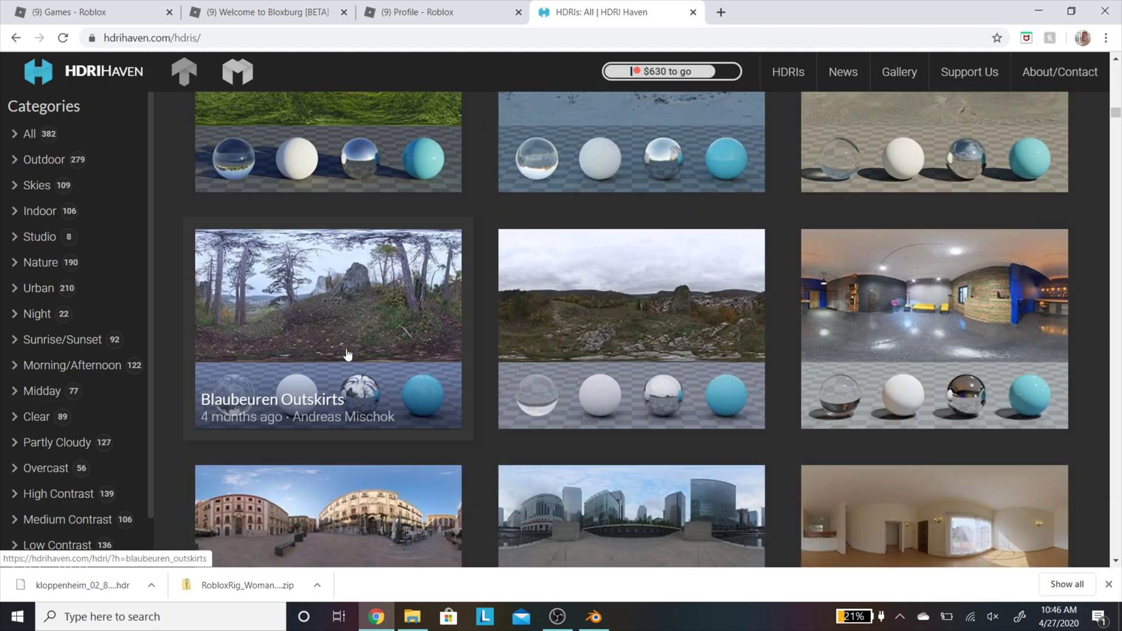
scroll(339, 368, "down", 2)
scroll(347, 354, "up", 3)
scroll(347, 354, "down", 10)
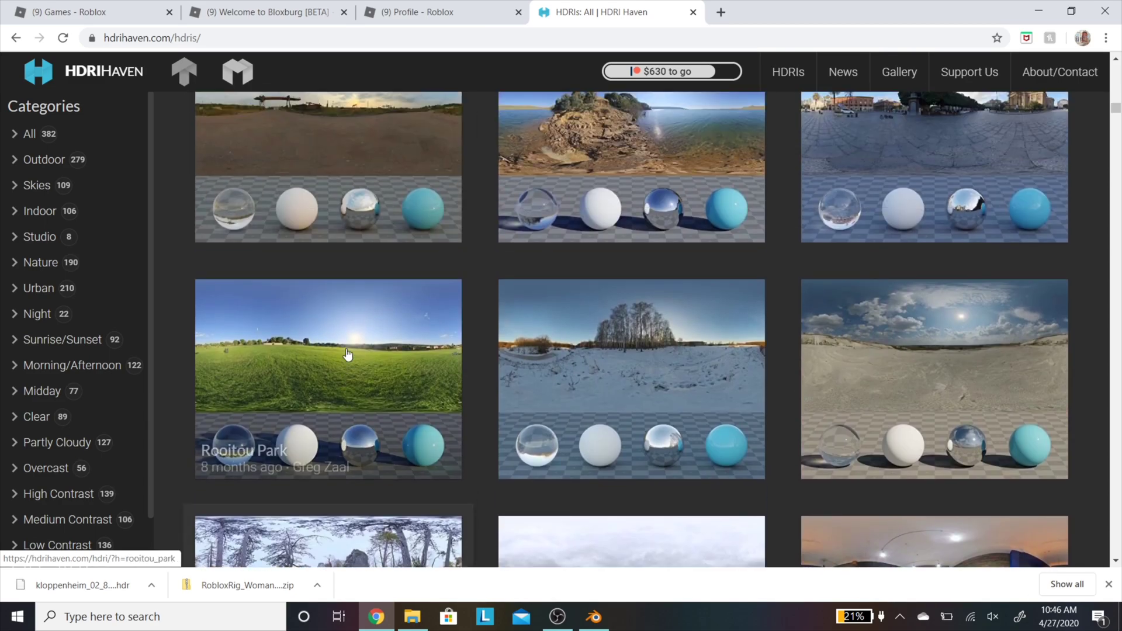
scroll(363, 314, "up", 4)
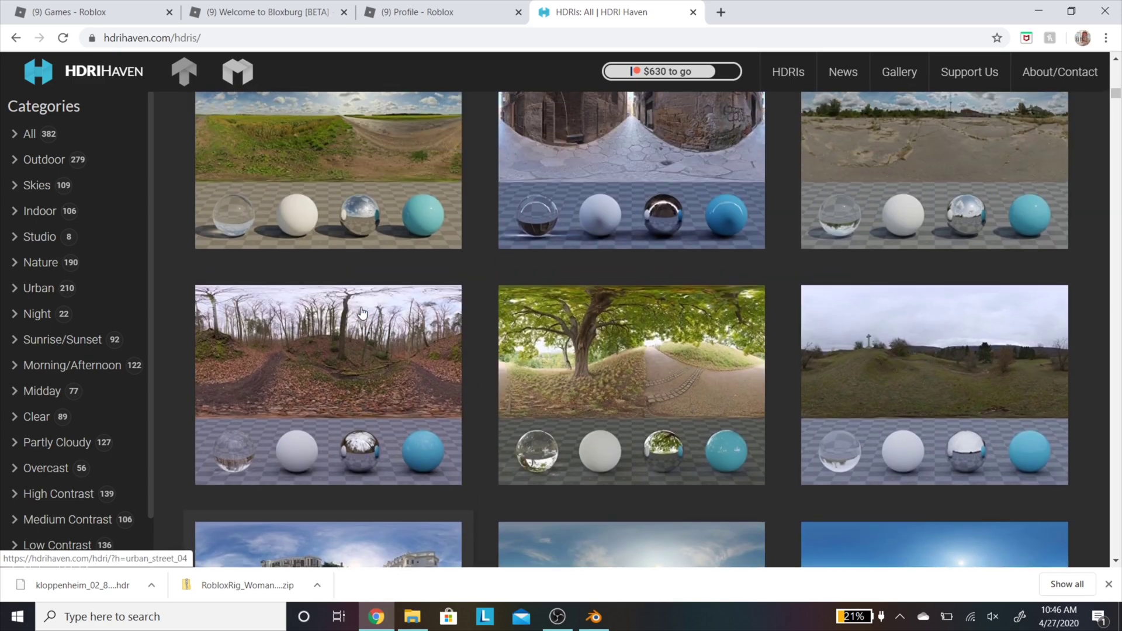
left_click(689, 375)
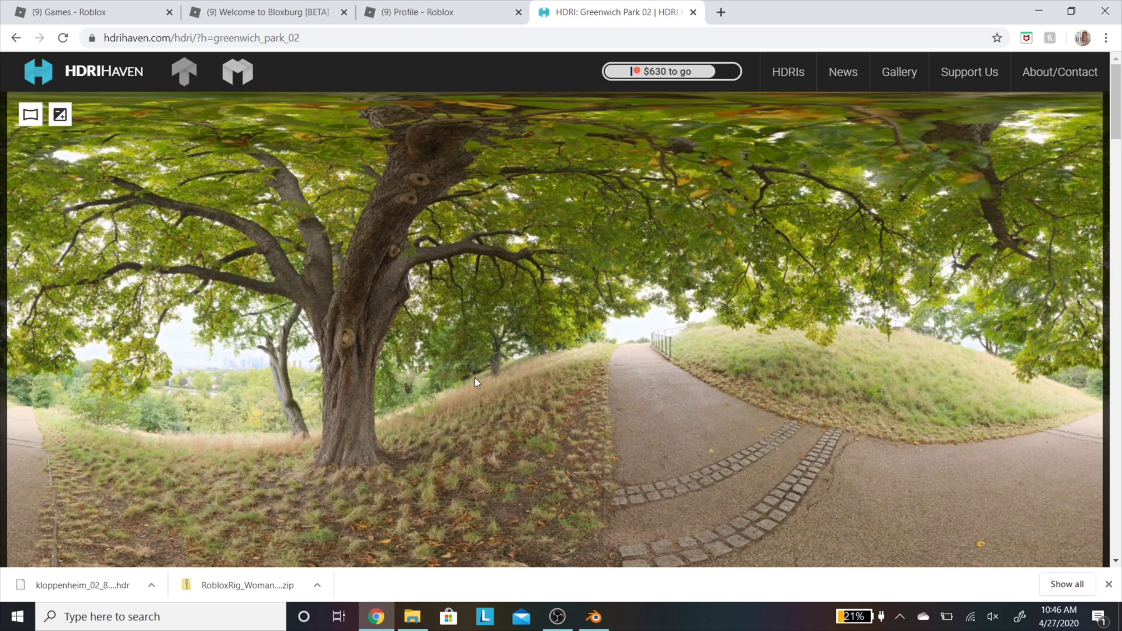
Step: Download the 8k HDR version and show the downloaded file in its folder
scroll(524, 335, "down", 10)
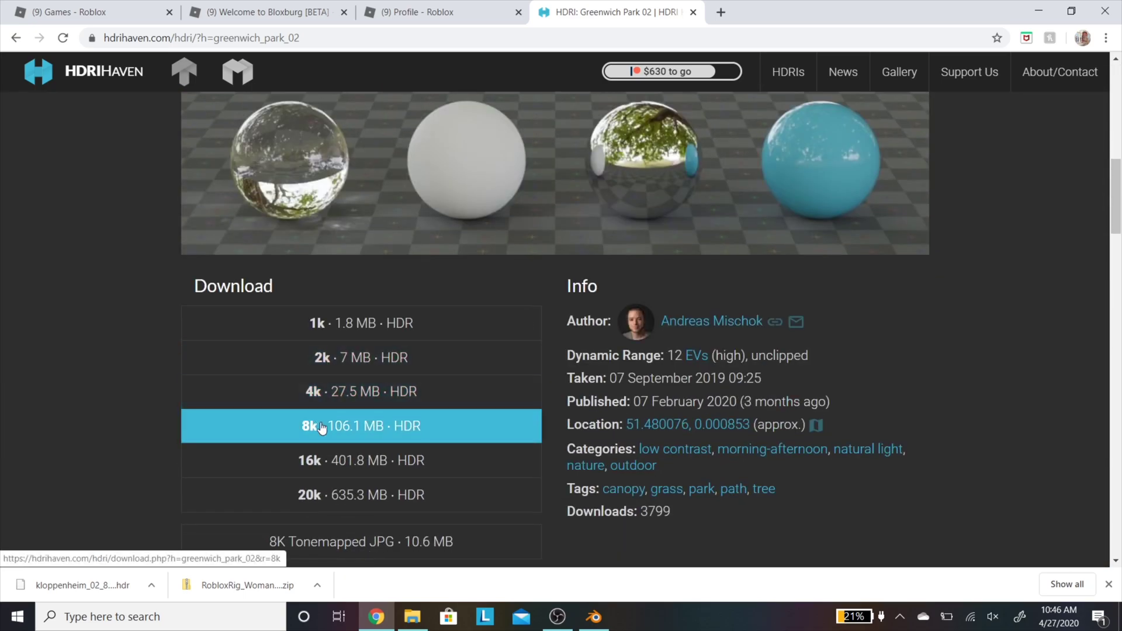
left_click(321, 428)
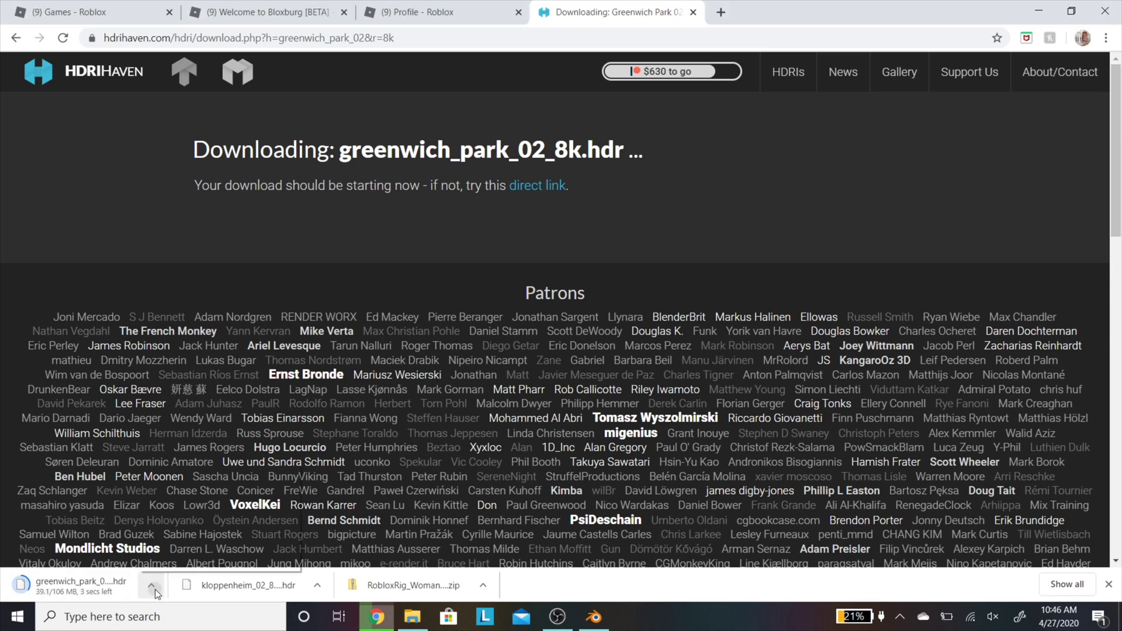
left_click(151, 586)
left_click(187, 535)
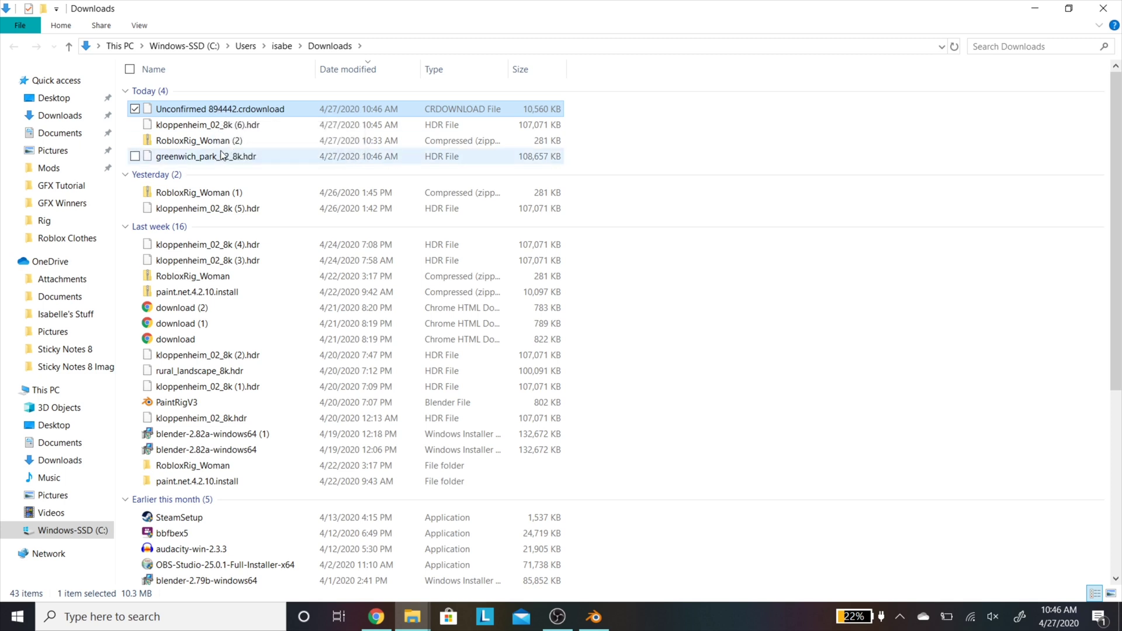
Step: Try deleting the unfinished .crdownload file, then move greenwich_park_02_8k.hdr into GFX Tutorial
right_click(252, 109)
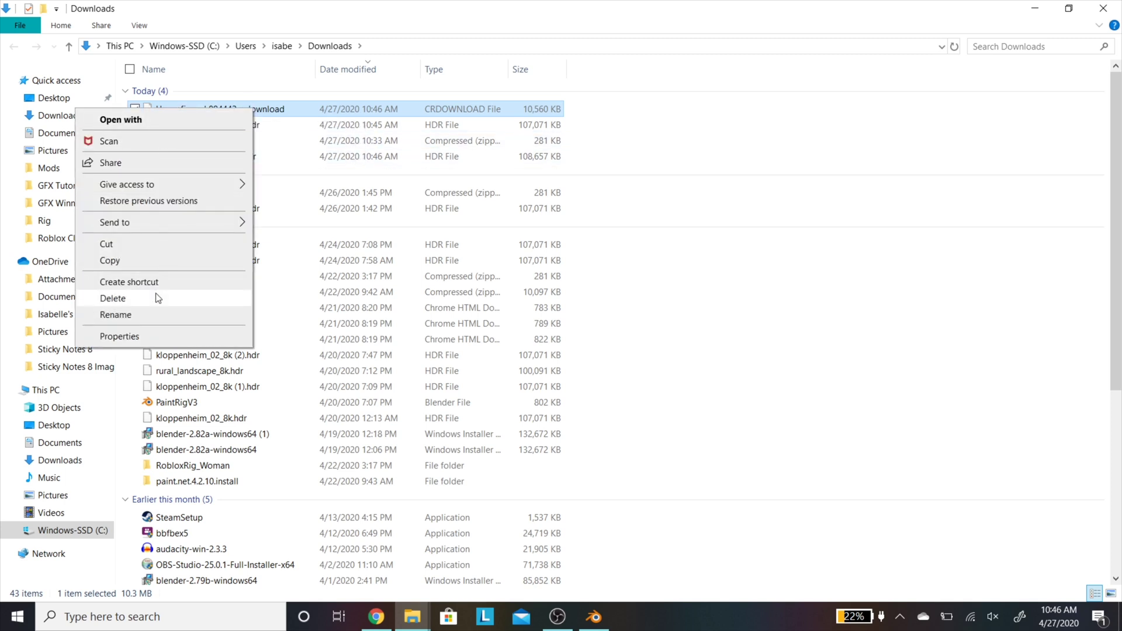
left_click(156, 315)
right_click(343, 106)
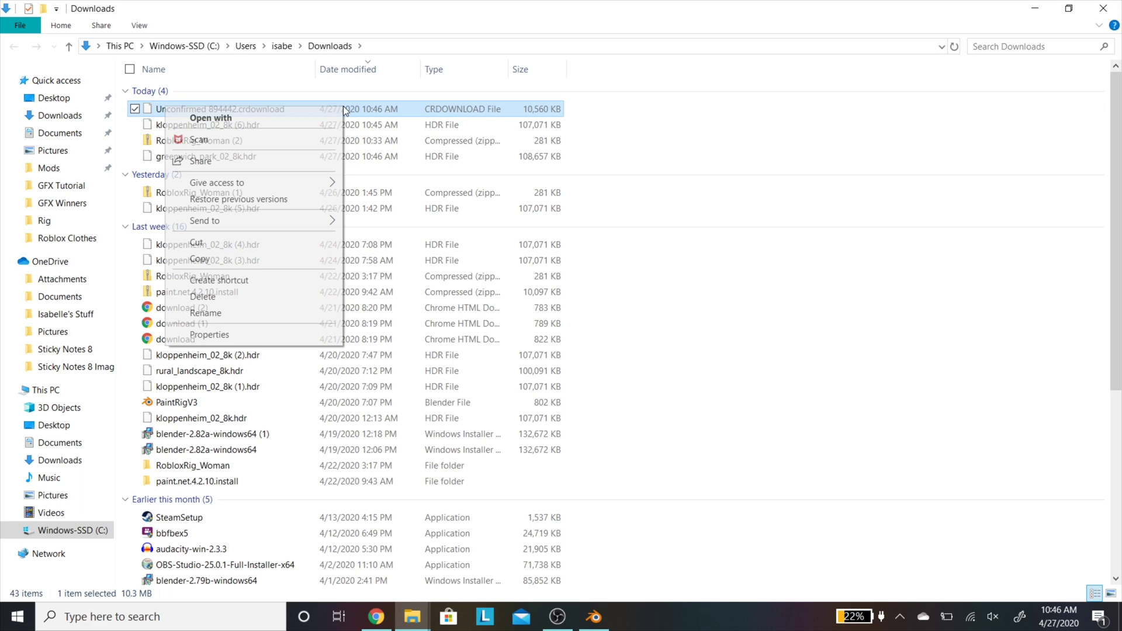
left_click(194, 299)
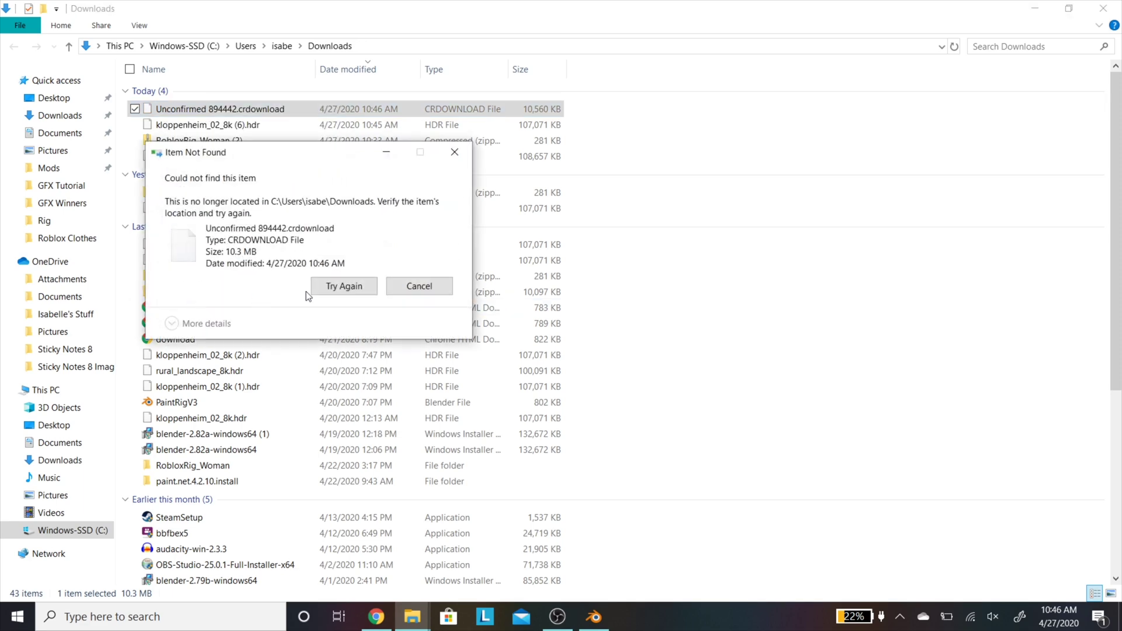
left_click(335, 285)
key("Escape")
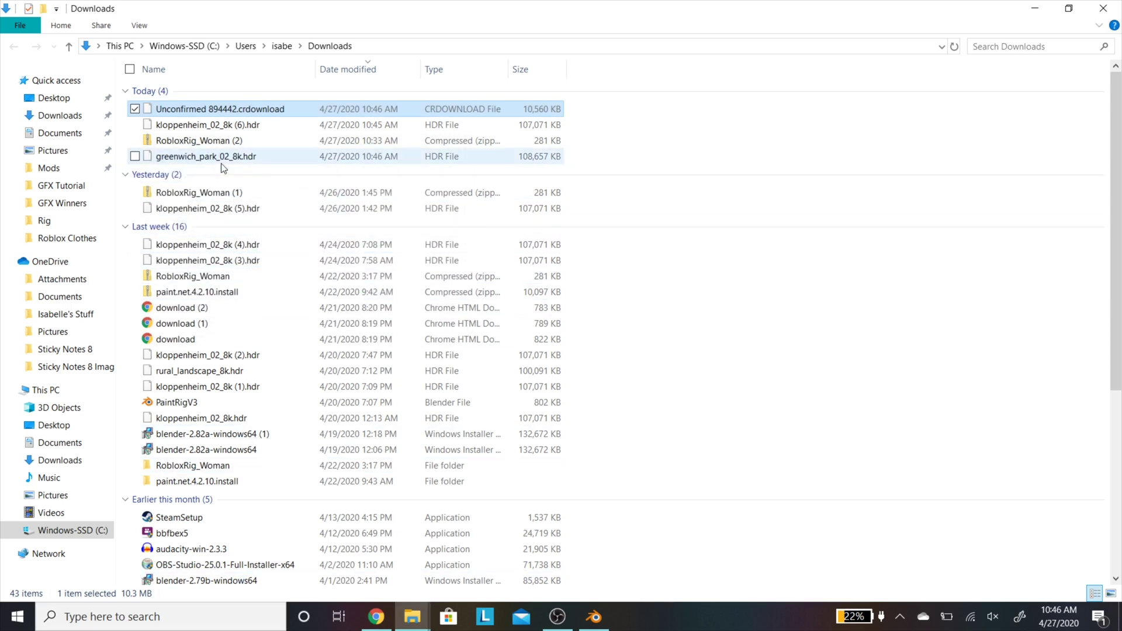
left_click_drag(222, 165, 65, 192)
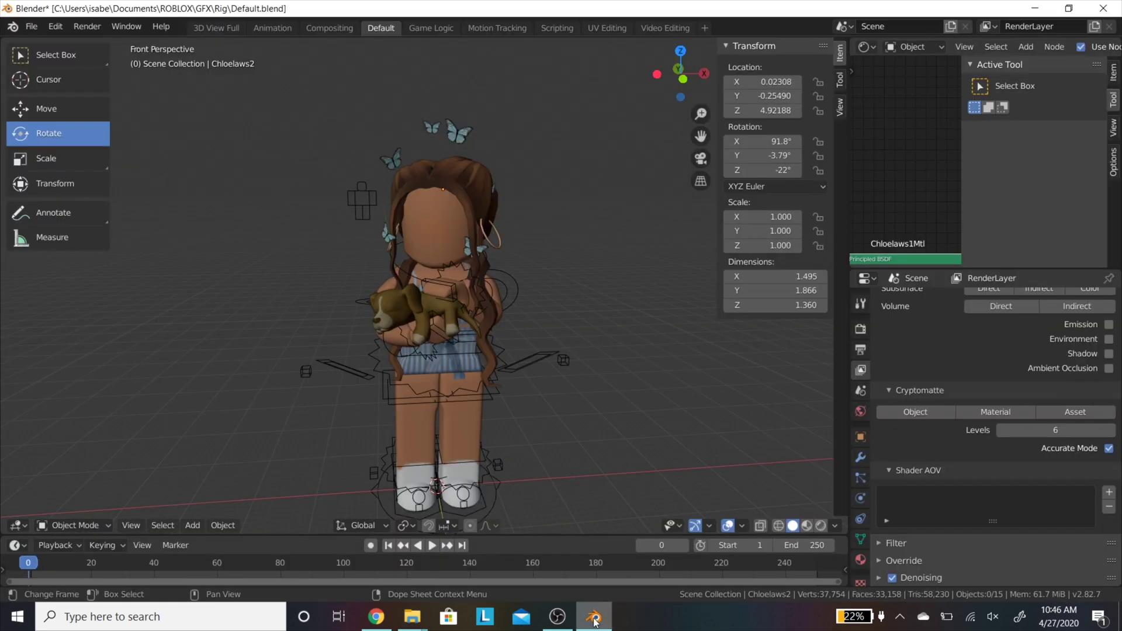
Step: Back in Blender, go to the World properties and enable Use Nodes
left_click(594, 618)
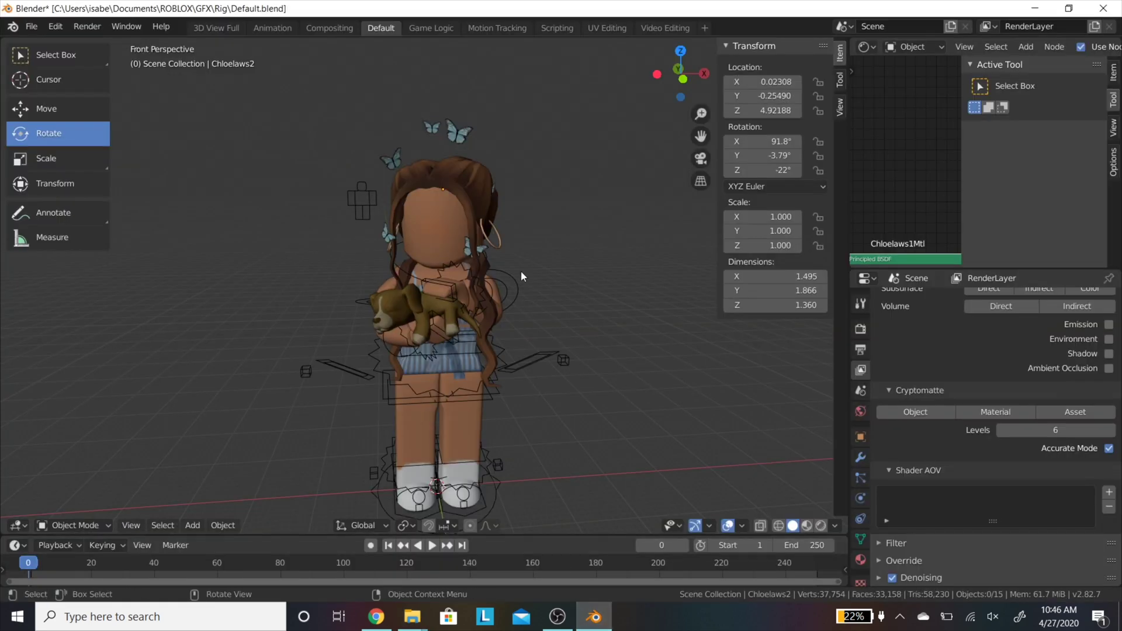
left_click(859, 391)
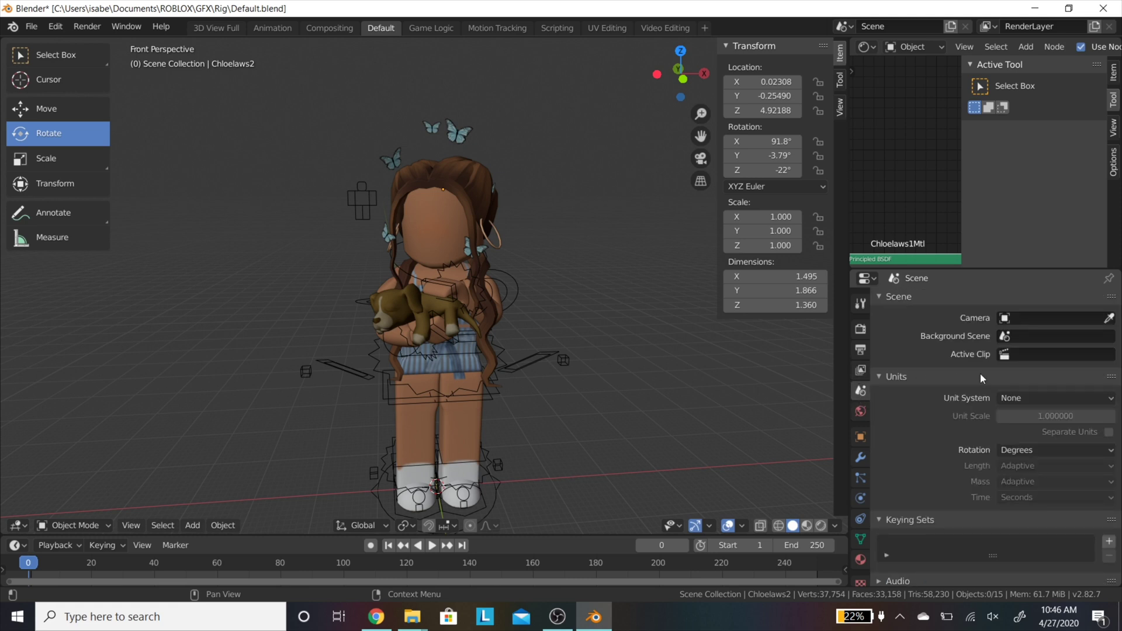
scroll(975, 405, "down", 2)
left_click(860, 412)
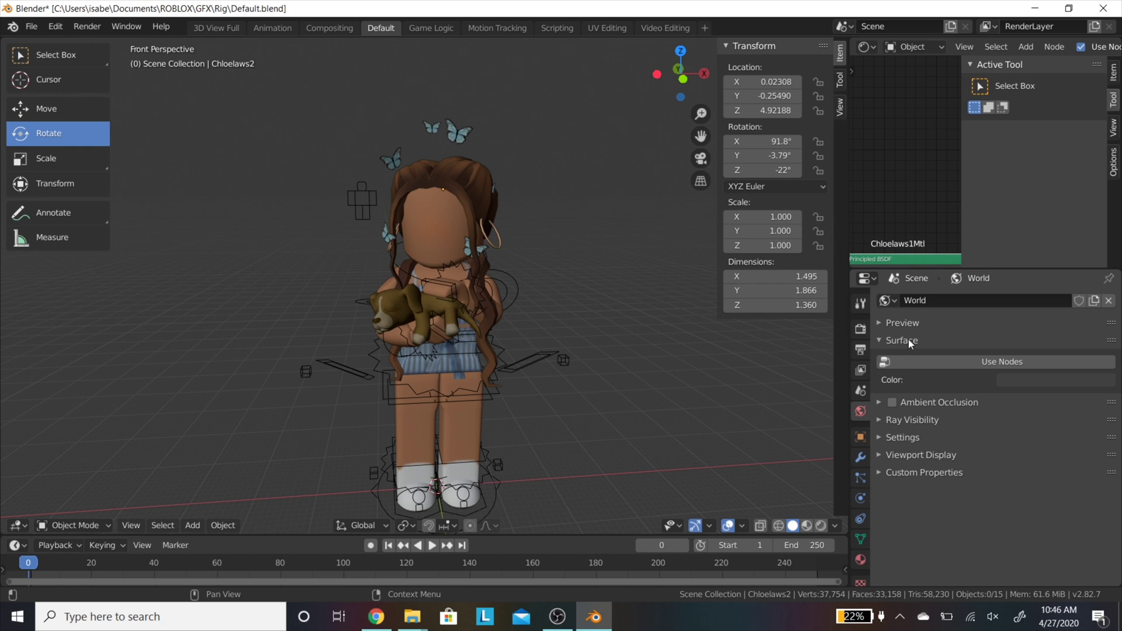
left_click(926, 363)
left_click(1024, 363)
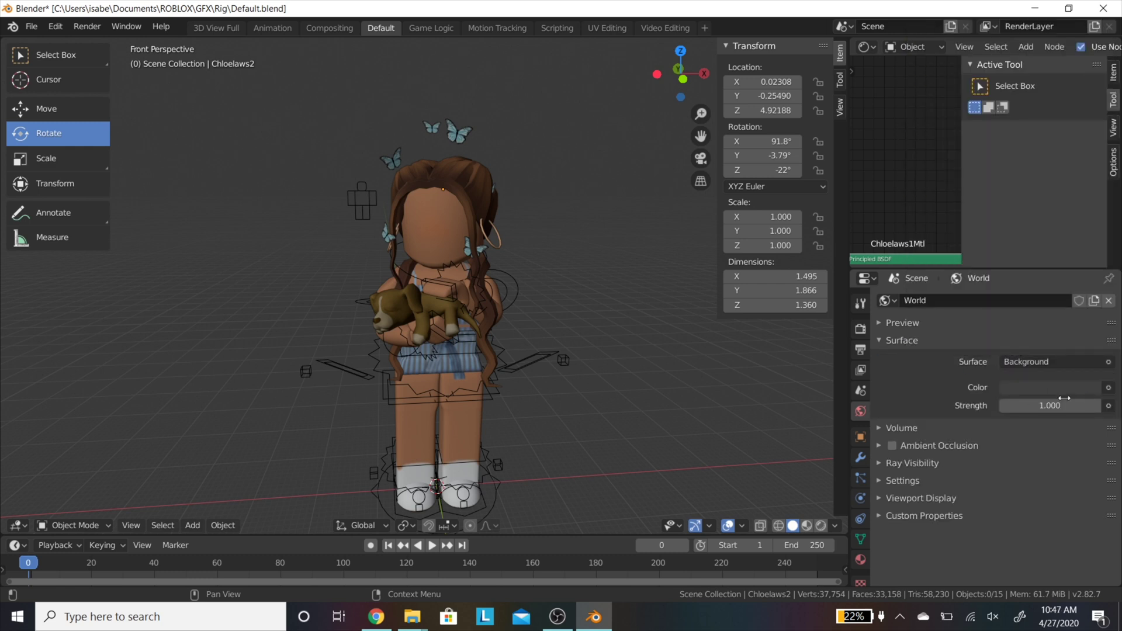
Step: Drive the world Color with an Environment Texture loaded from GFX Tutorial/greenwich_park_02_8k.hdr
left_click(1108, 363)
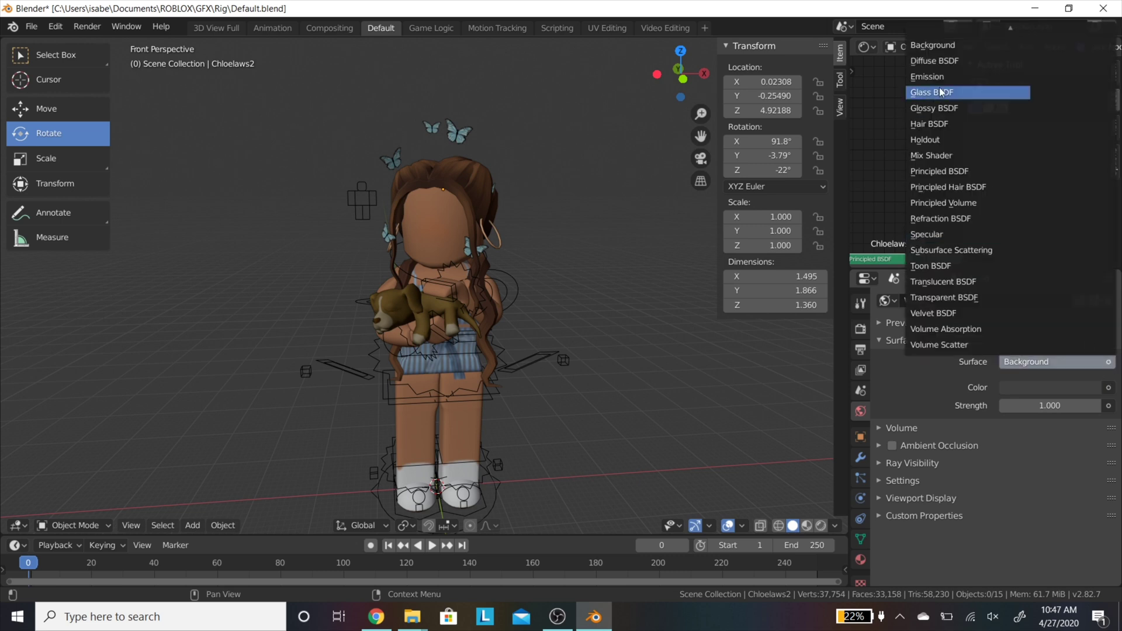
mouse_move(969, 27)
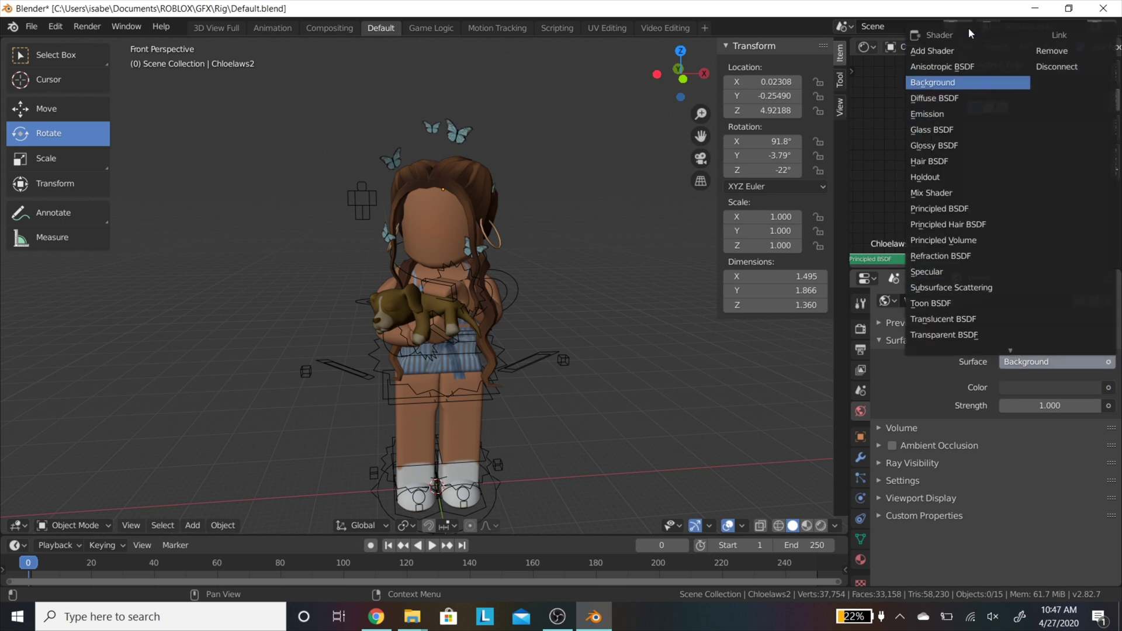
left_click(1107, 387)
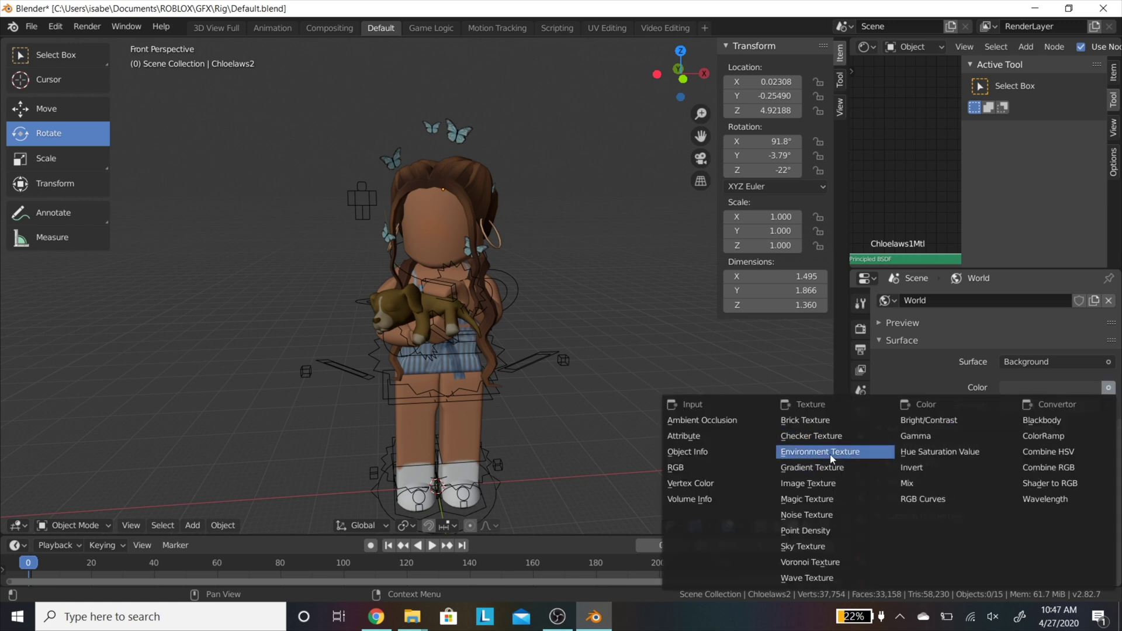
left_click(825, 452)
left_click(1090, 407)
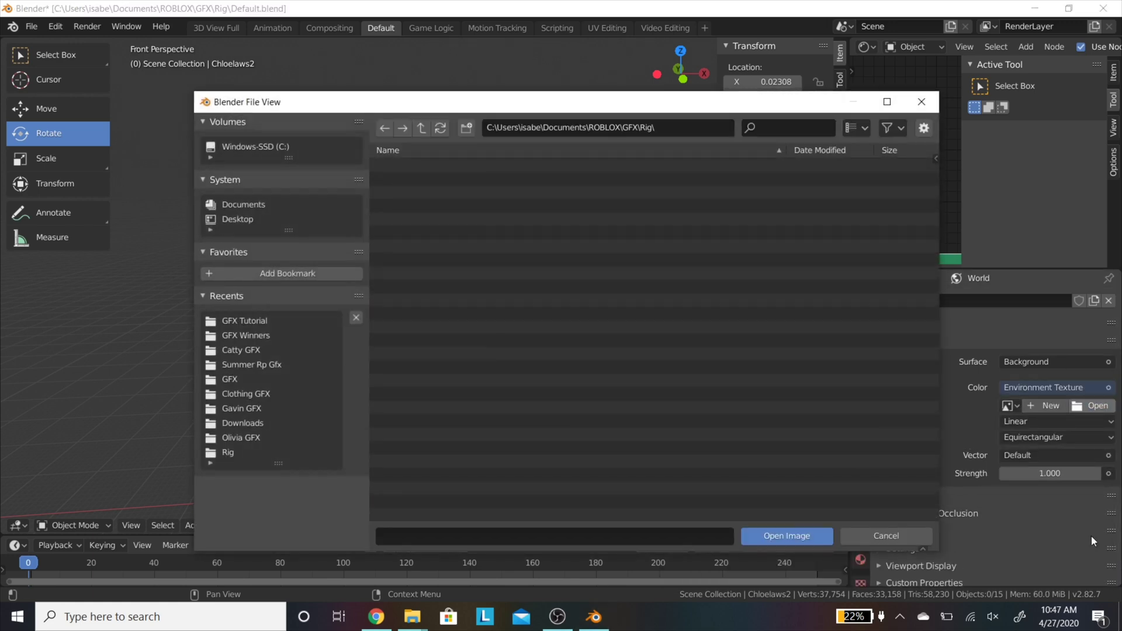
left_click(259, 321)
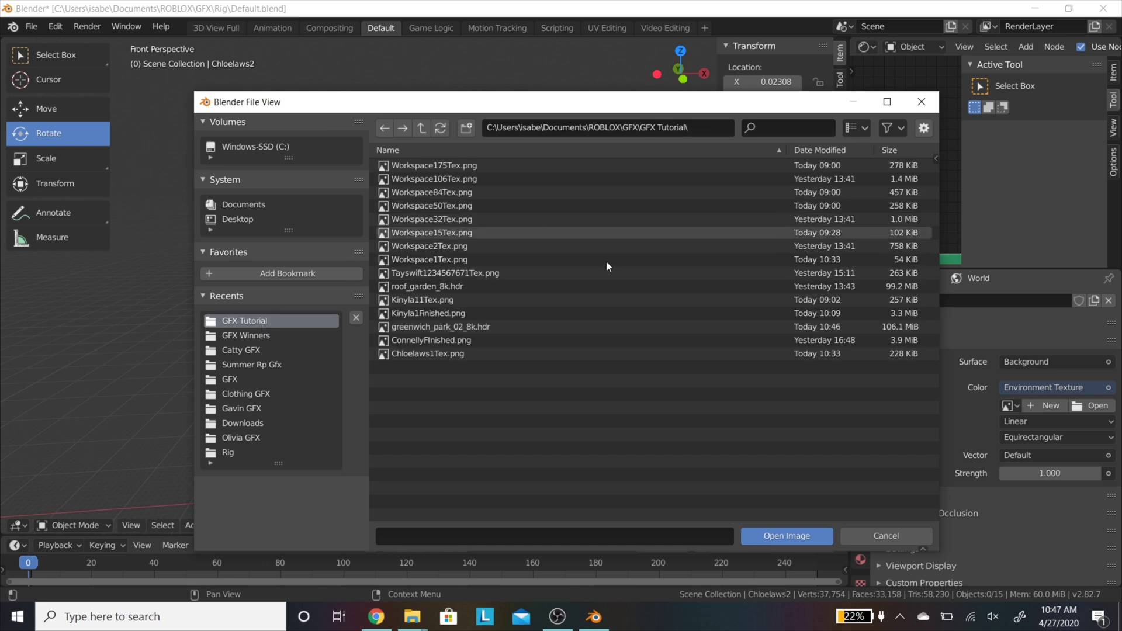
left_click(529, 327)
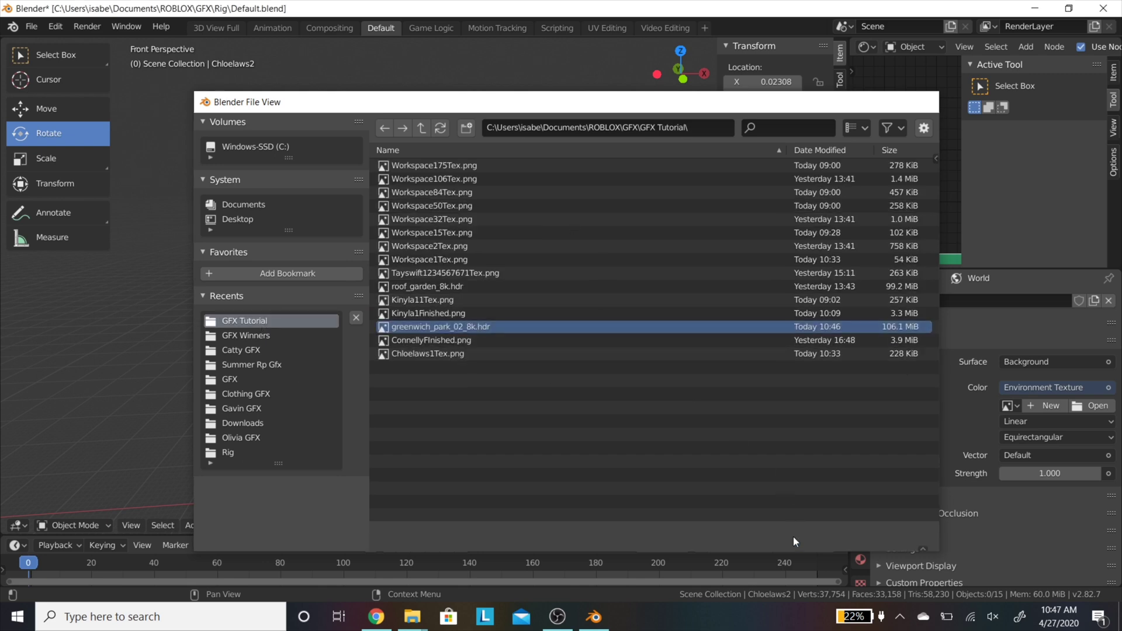
left_click(793, 535)
scroll(646, 446, "down", 2)
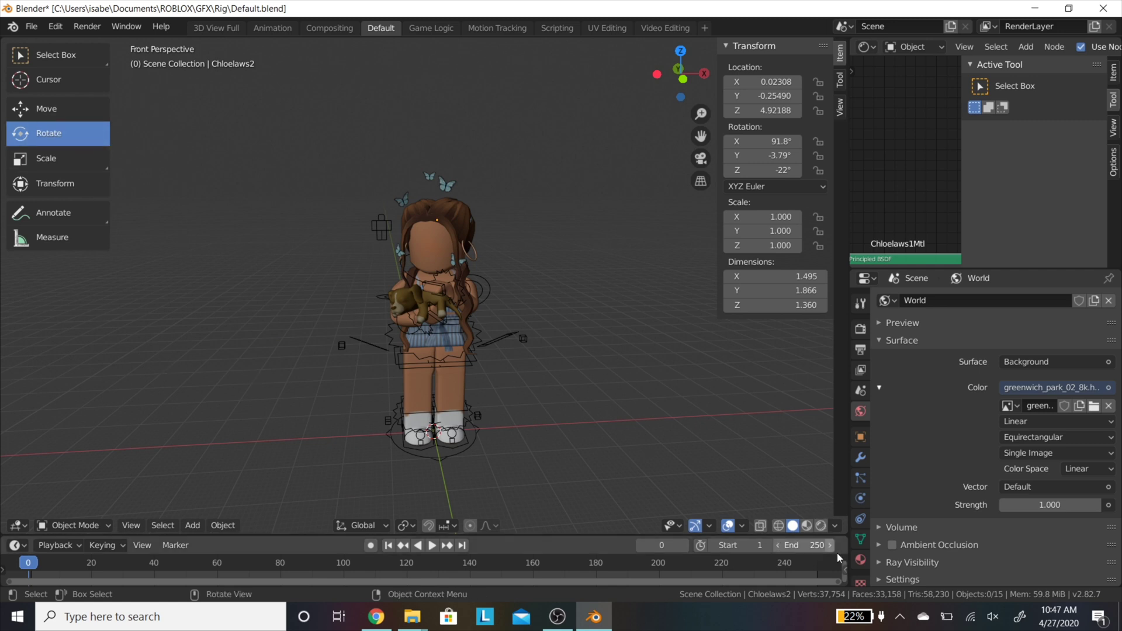
Step: Preview the park background in Rendered shading and select Workspace1's material settings
left_click(822, 525)
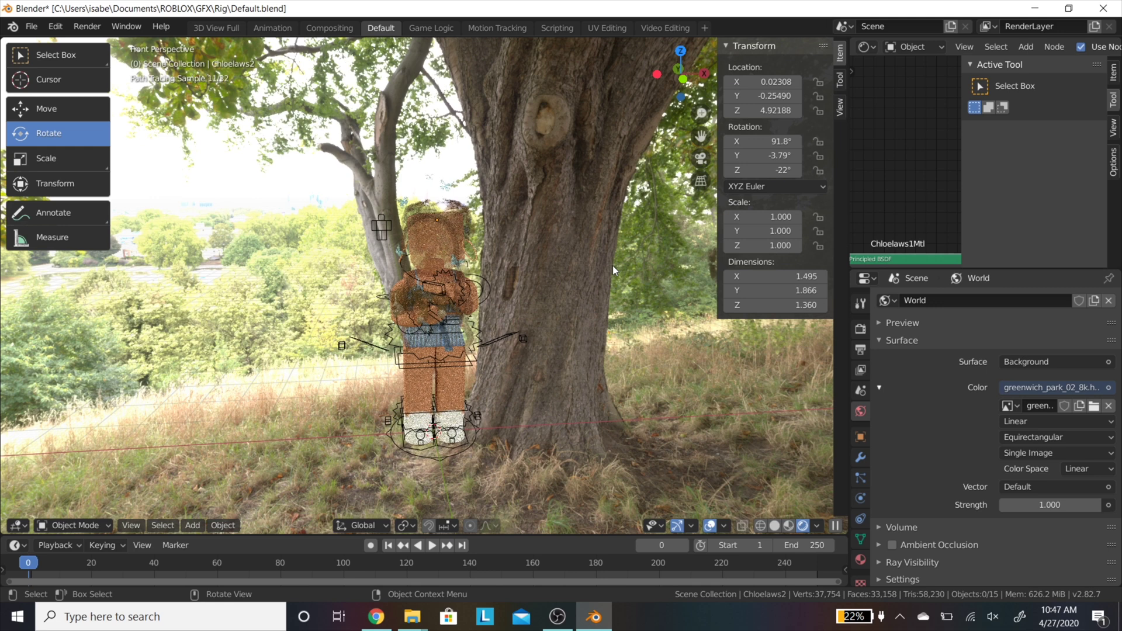
left_click(401, 300)
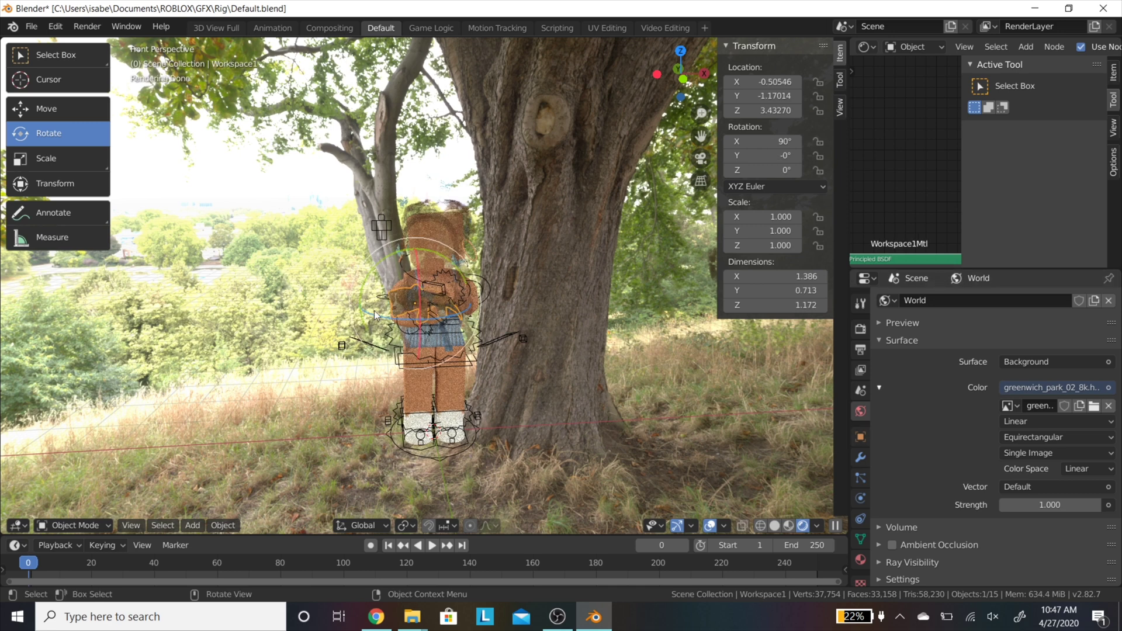
left_click(861, 559)
Step: Feed an Image Texture into the material's Alpha, then return to Solid shading
scroll(1006, 490, "down", 10)
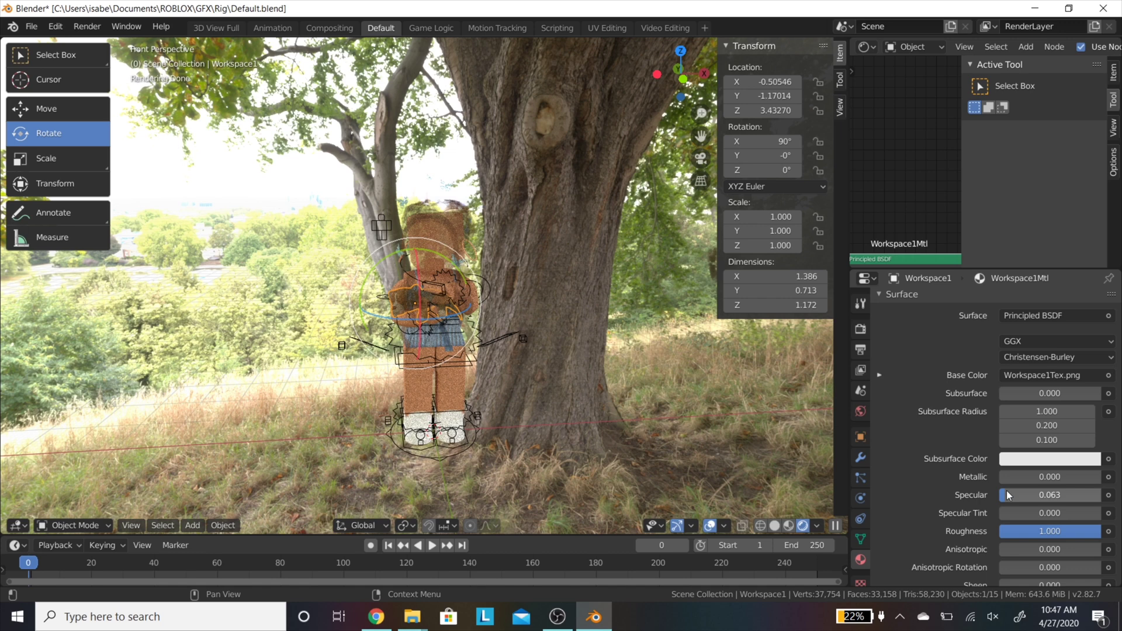
scroll(1007, 490, "down", 4)
left_click(1108, 450)
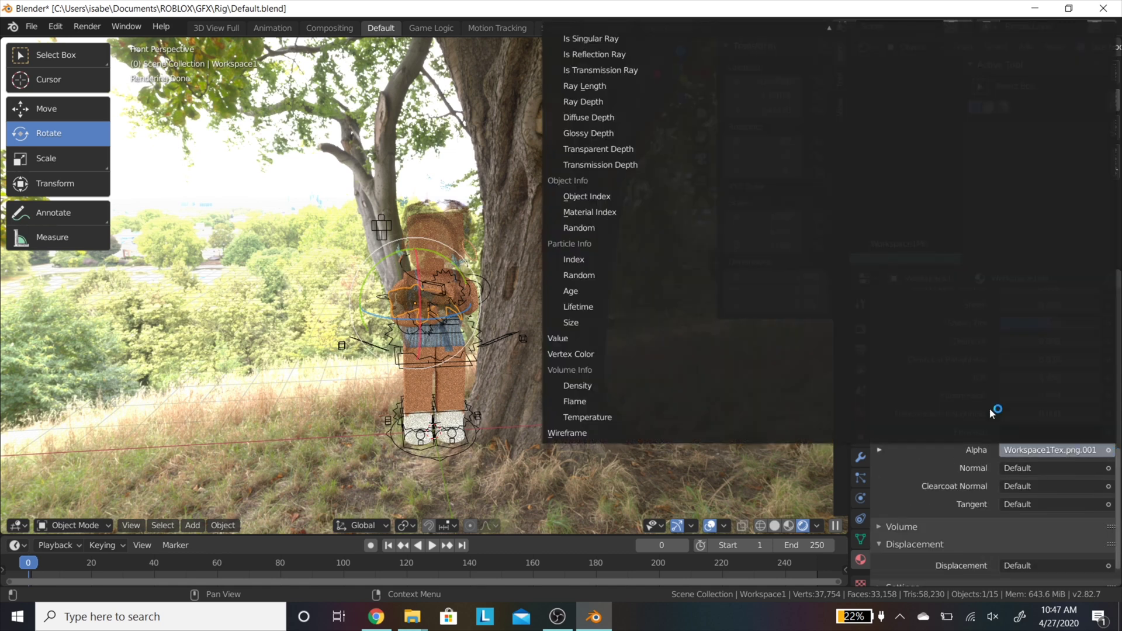
mouse_move(830, 28)
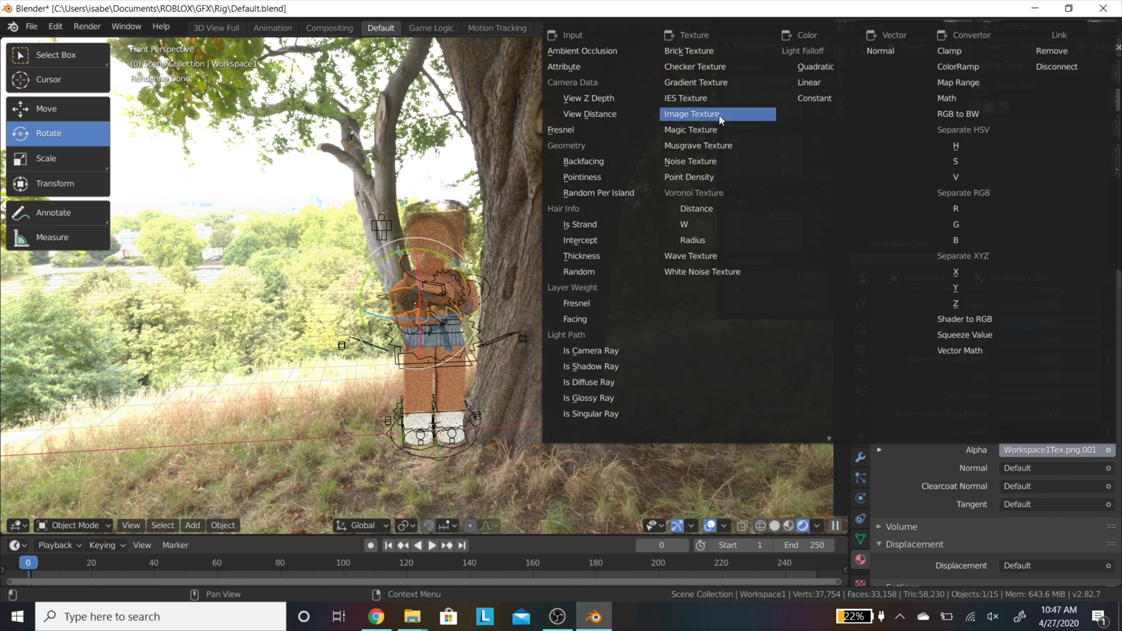
left_click(719, 113)
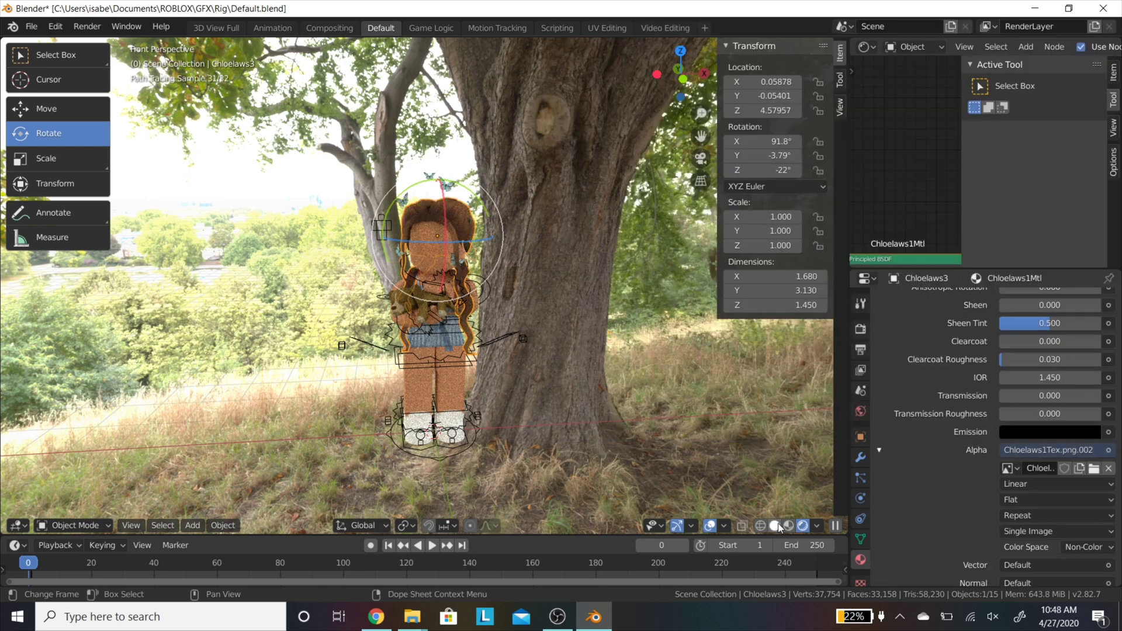
left_click(776, 526)
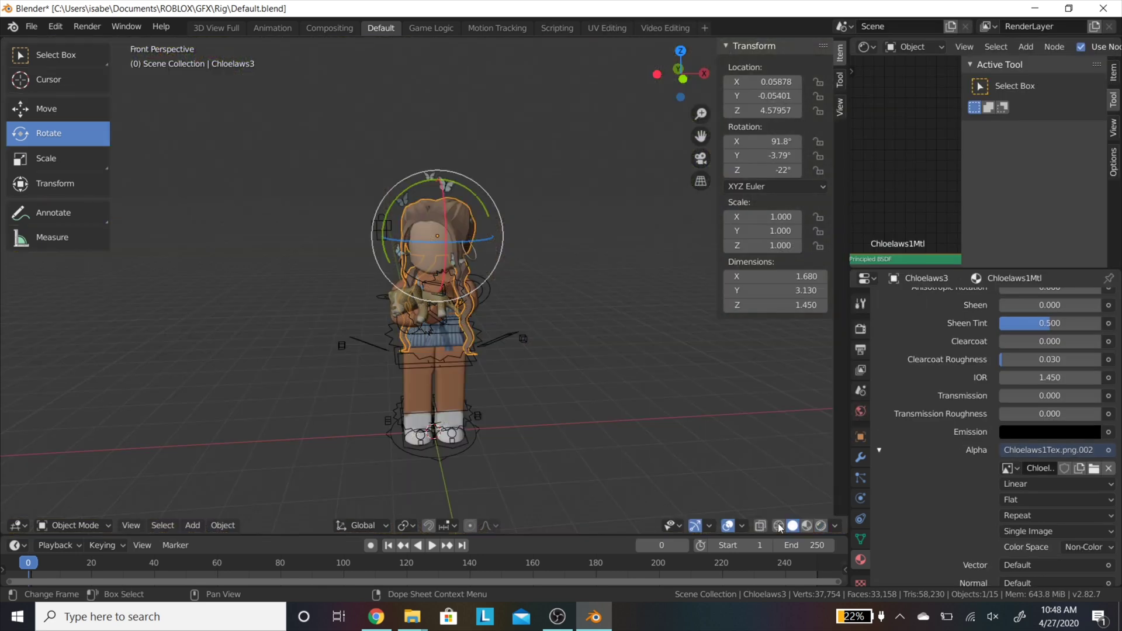
Step: Clear the selection and add a Sun lamp to the scene
left_click(525, 229)
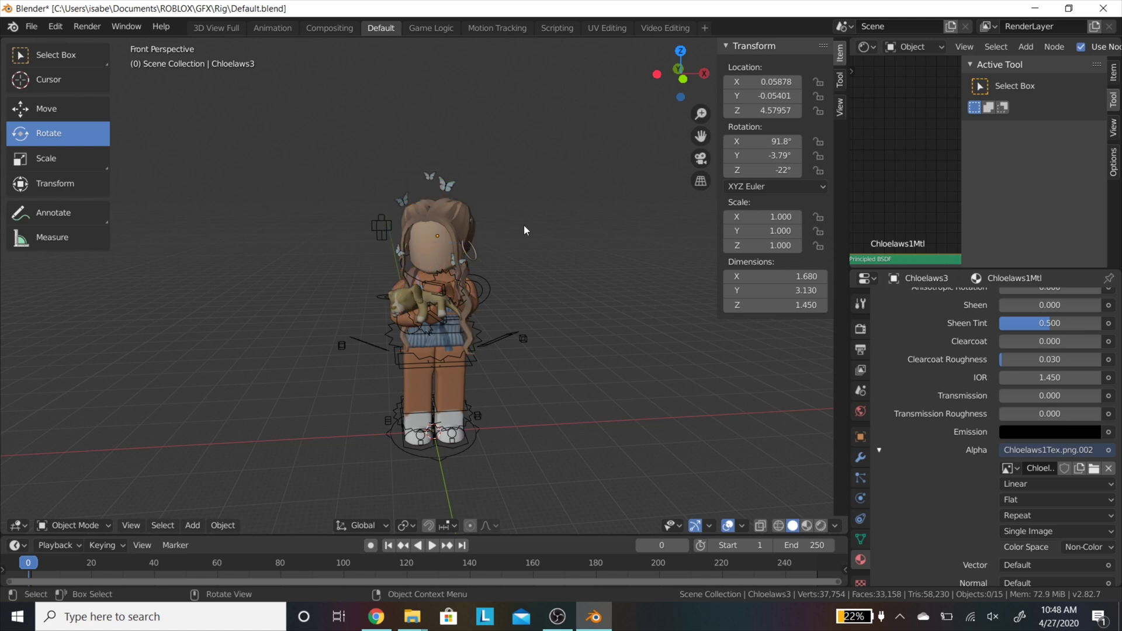
left_click(447, 221)
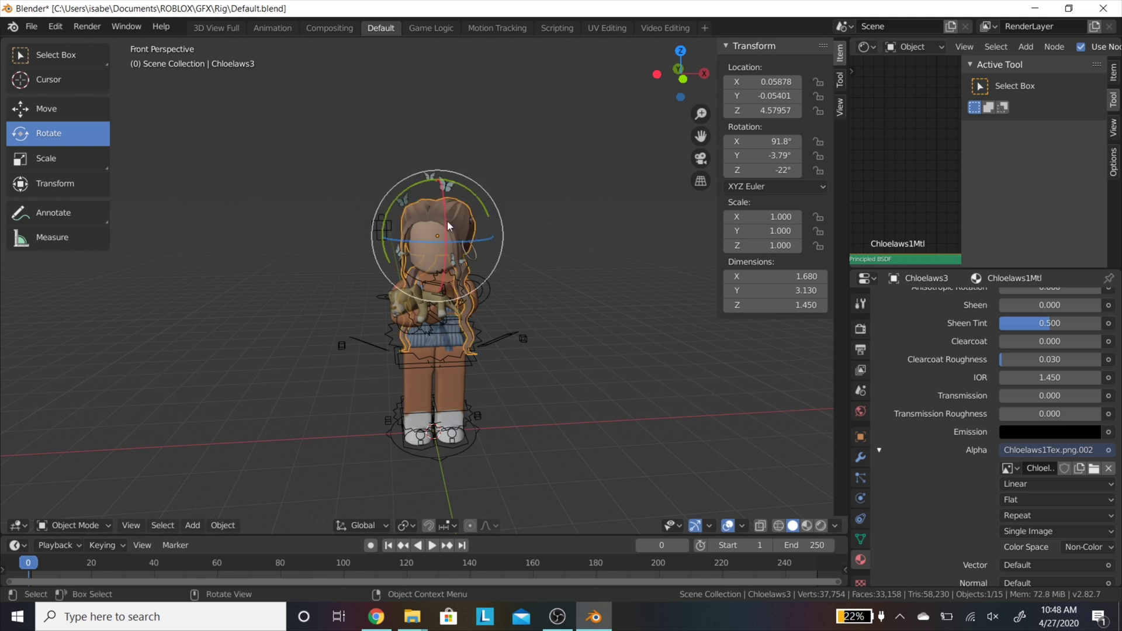
left_click(239, 203)
key("shift+a")
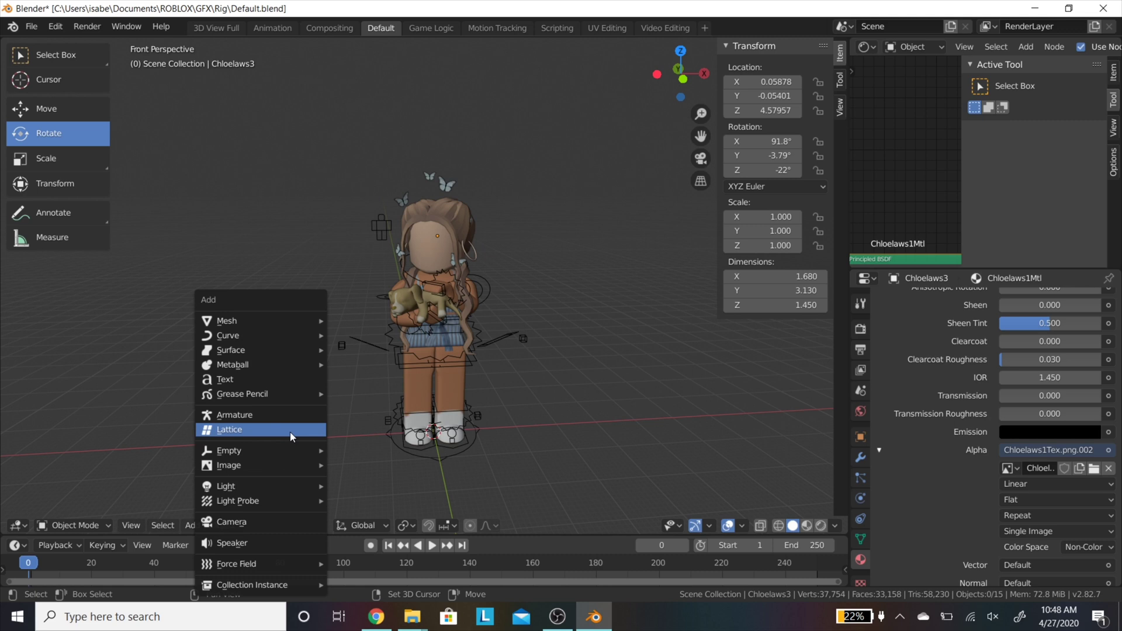
mouse_move(278, 483)
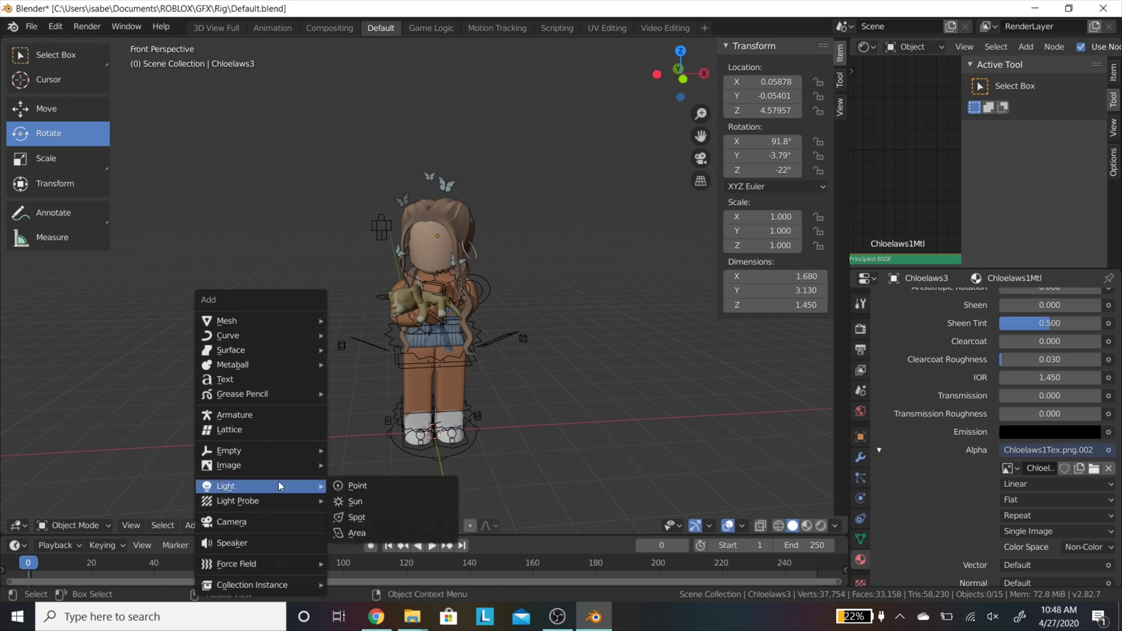
left_click(372, 499)
Step: Raise the Sun lamp high above the avatar and move it well to the left
left_click(47, 109)
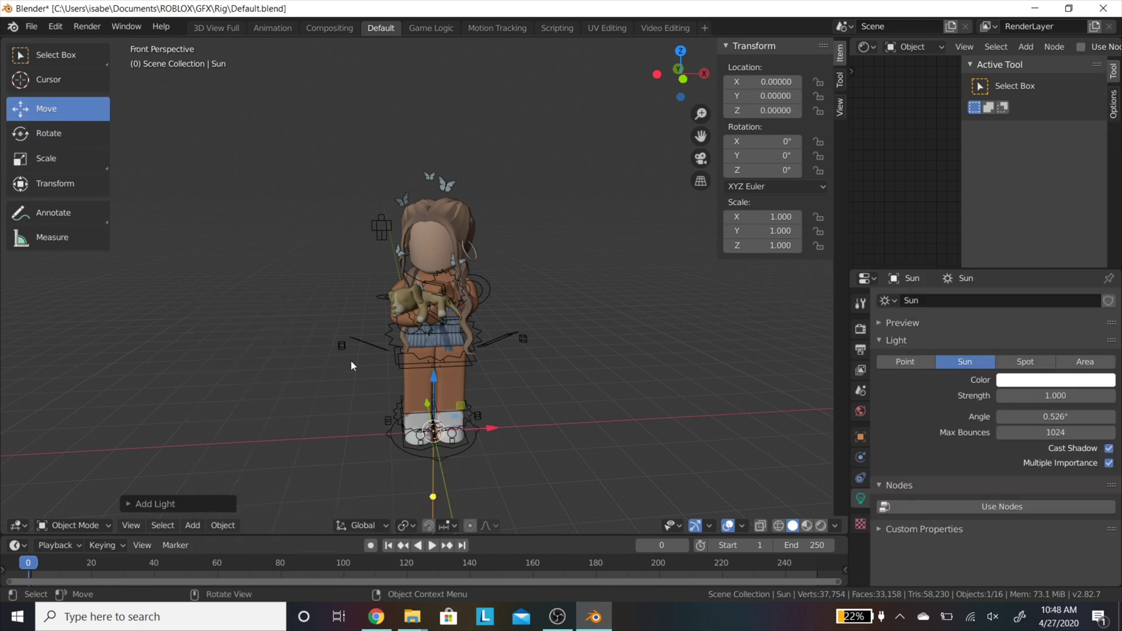
left_click_drag(437, 374, 438, 125)
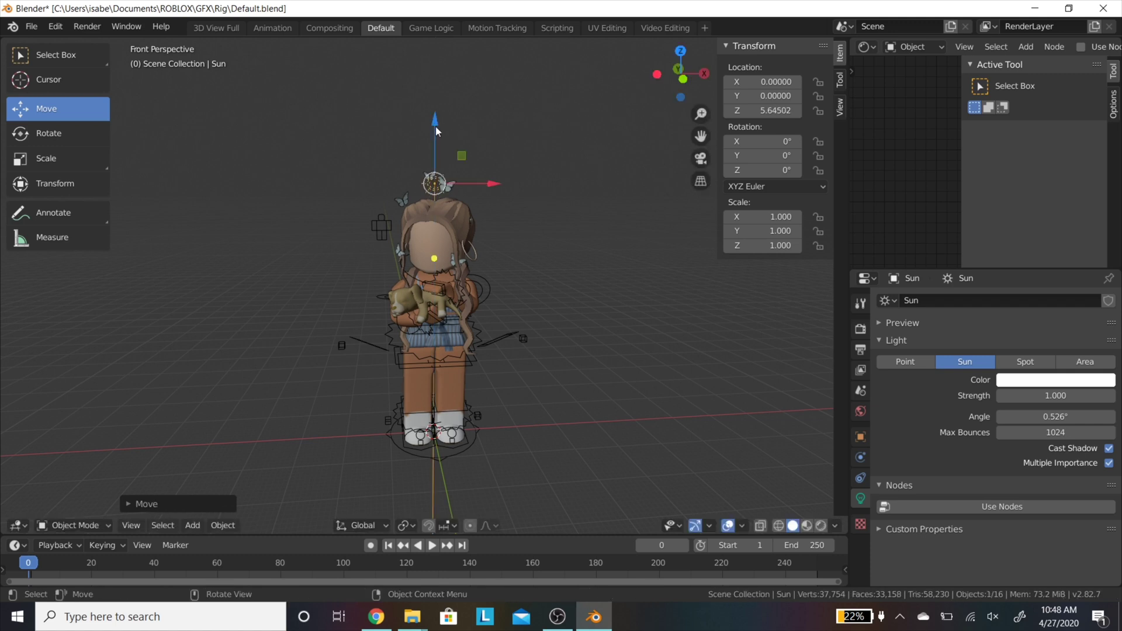
left_click_drag(495, 178, 301, 153)
left_click_drag(356, 188, 198, 170)
left_click(49, 133)
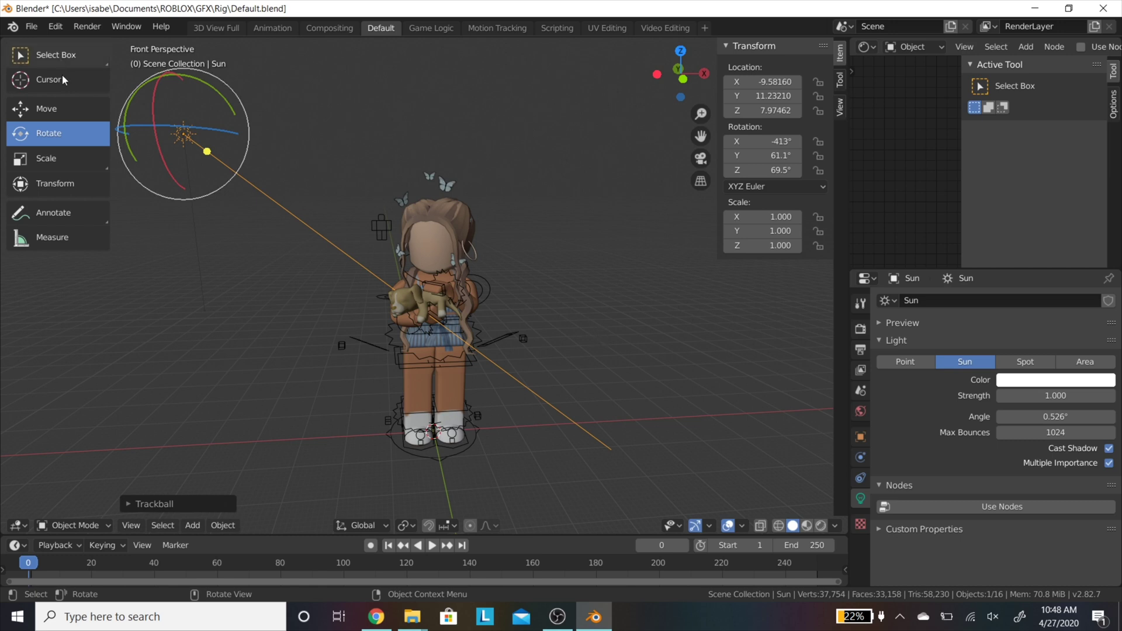
Step: Tint the sunlight pale yellow, set its Strength to 6, and preview it rendered
left_click(1050, 388)
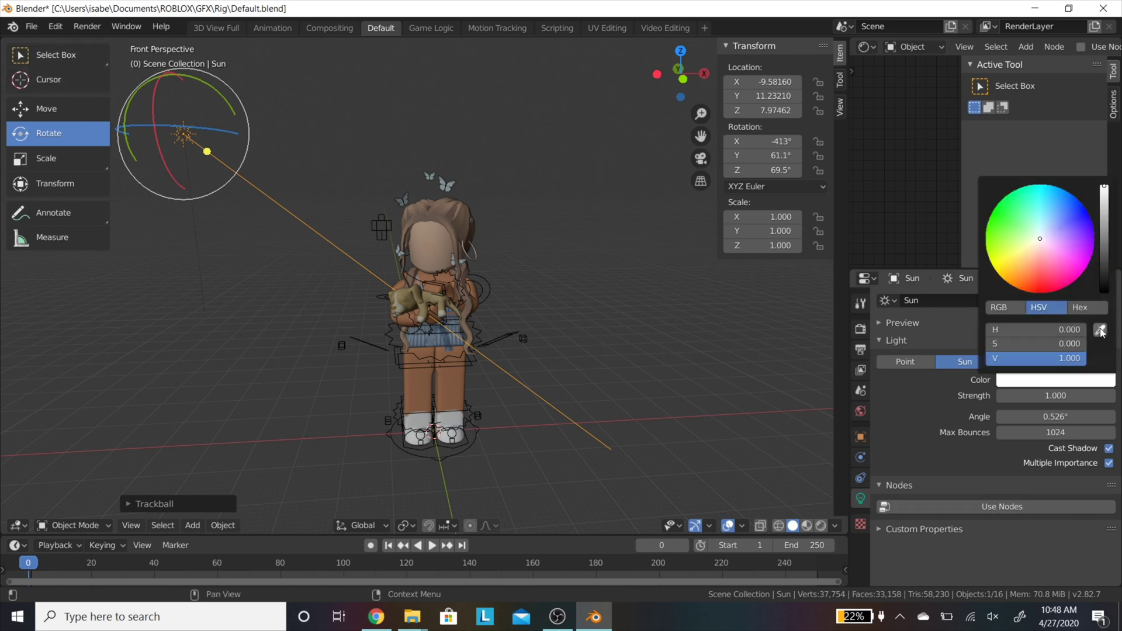
left_click(1033, 241)
left_click_drag(1032, 241, 1033, 242)
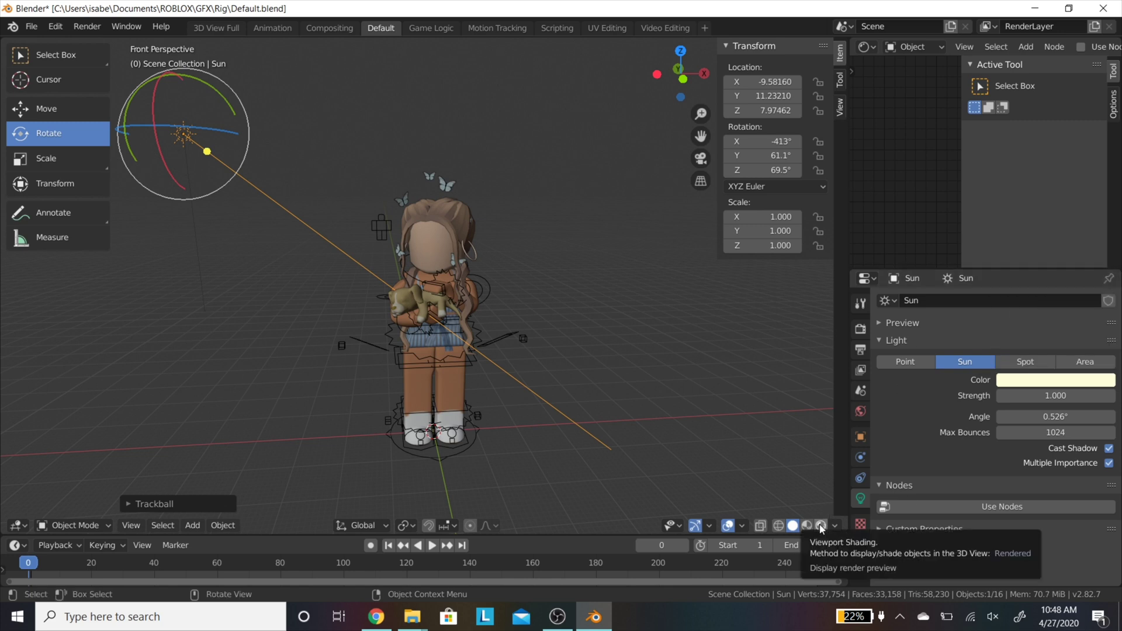
left_click(1100, 390)
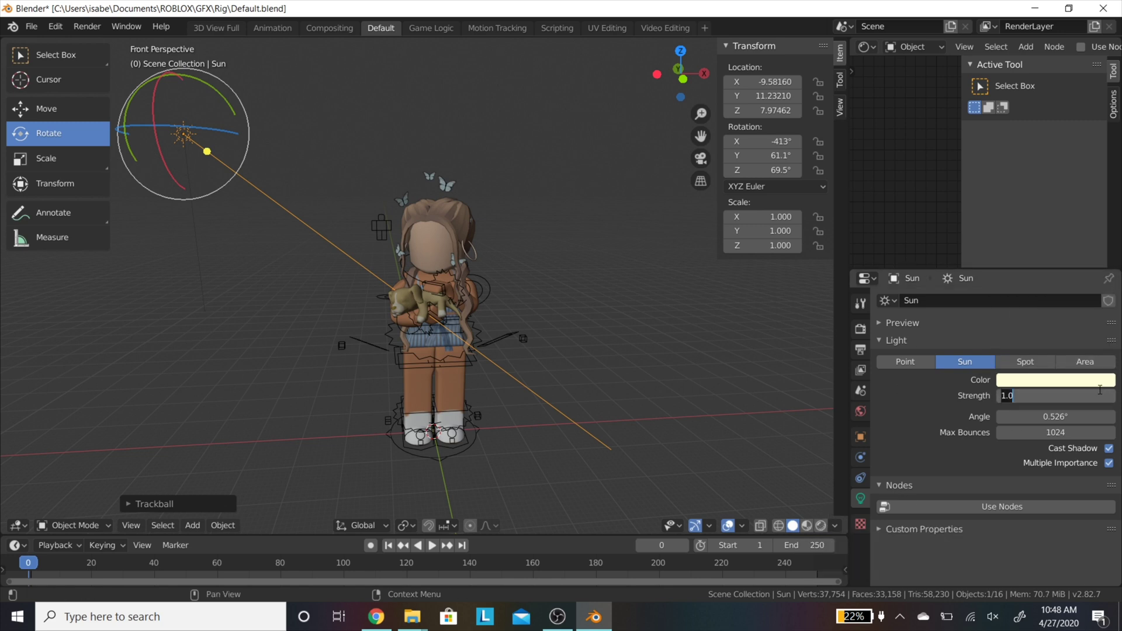
type("6")
key("Return")
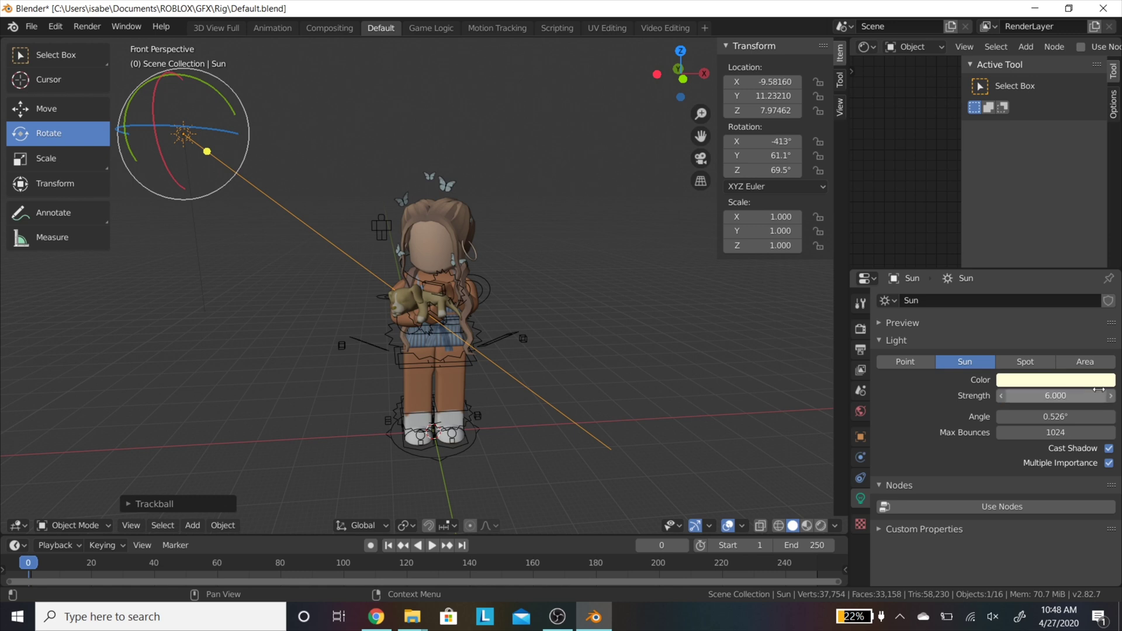
left_click(821, 526)
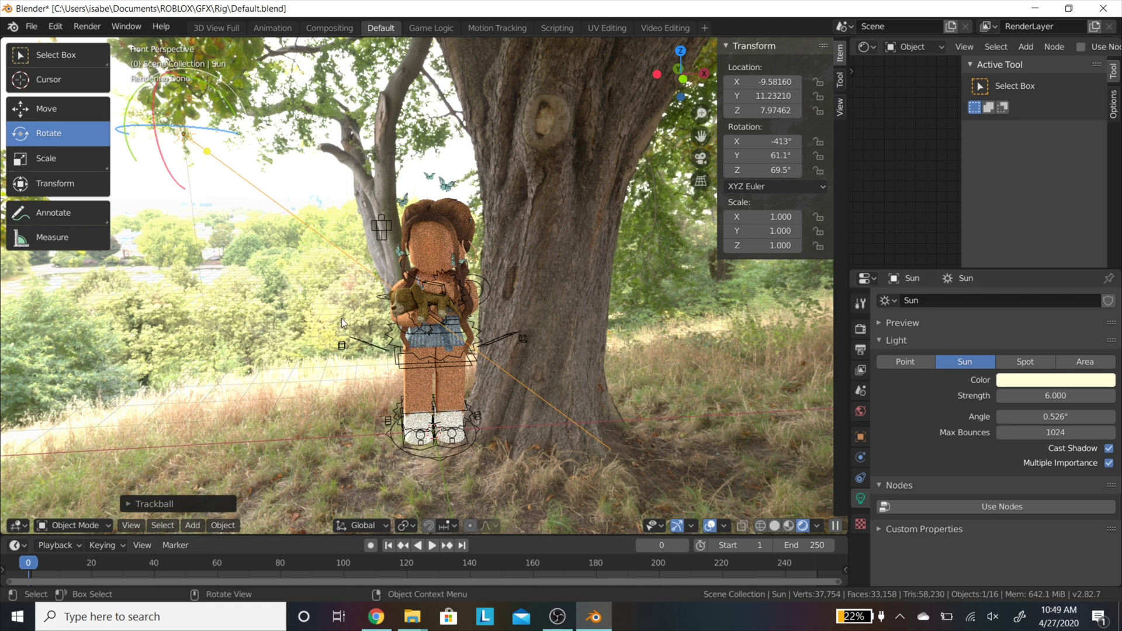
Step: Add a camera and walk it back, up and forward to frame the avatar and tree
key("shift+a")
left_click(343, 356)
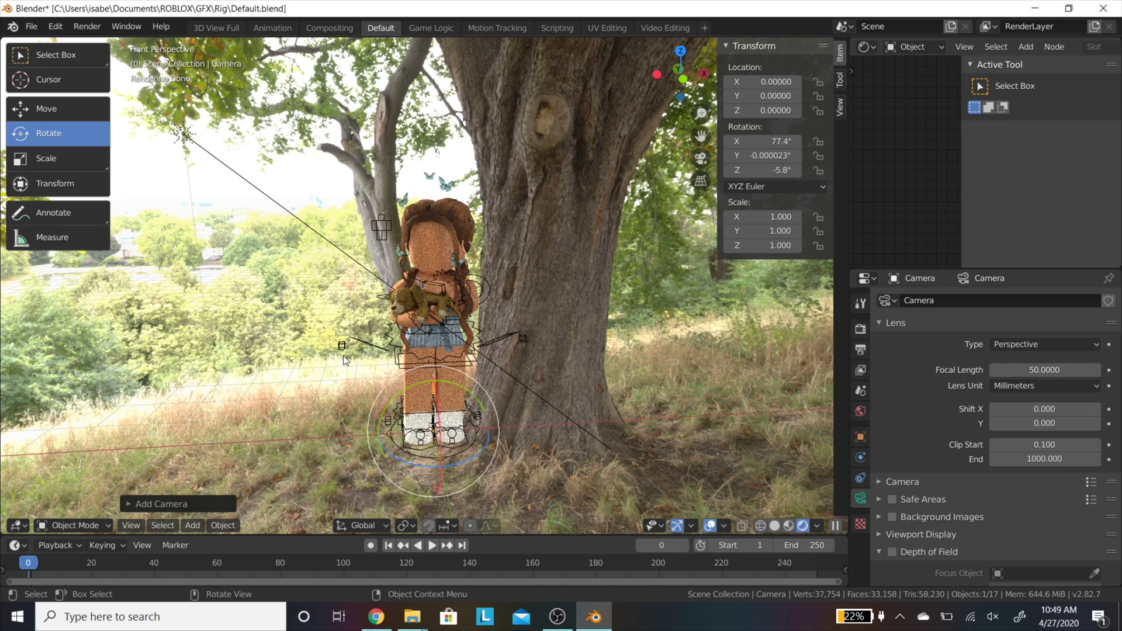
key("shift+grave")
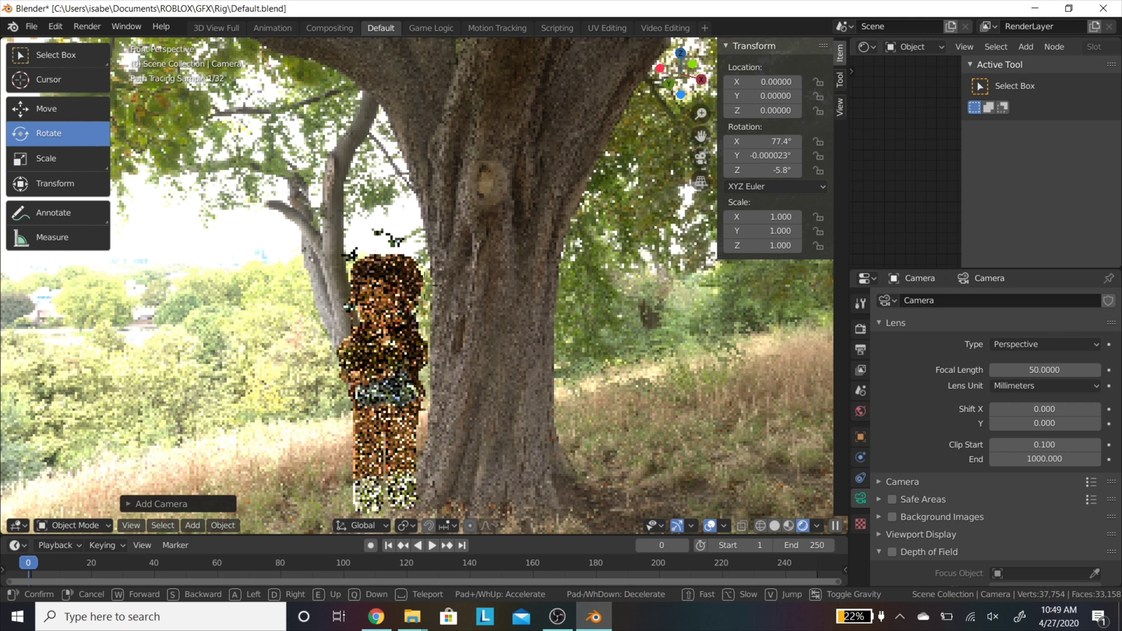
key("s")
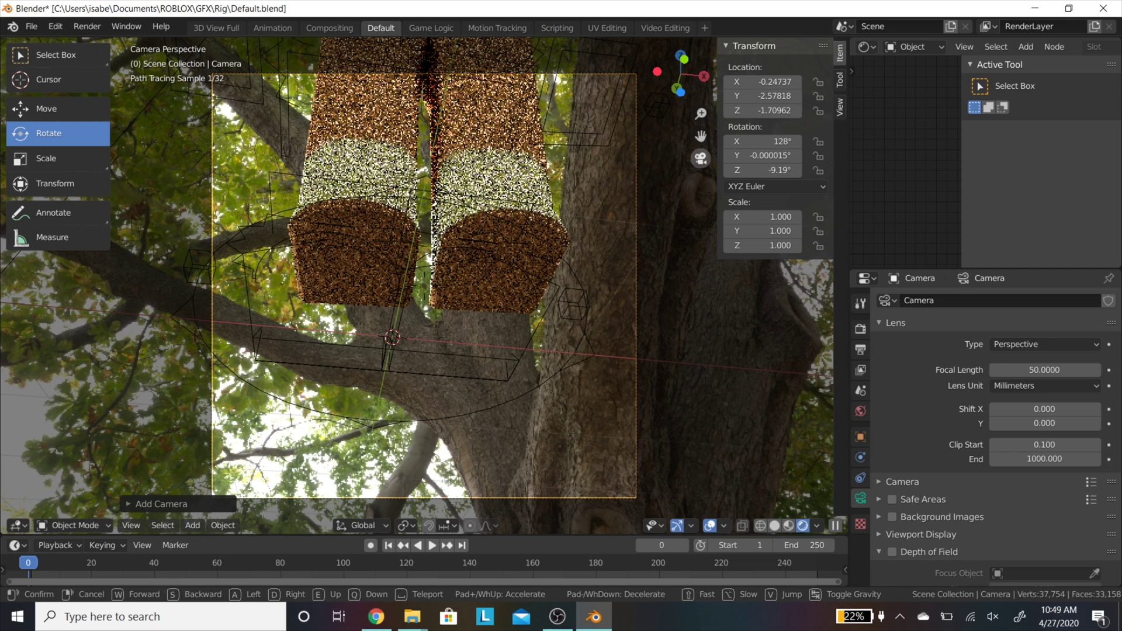
key("e")
key("w")
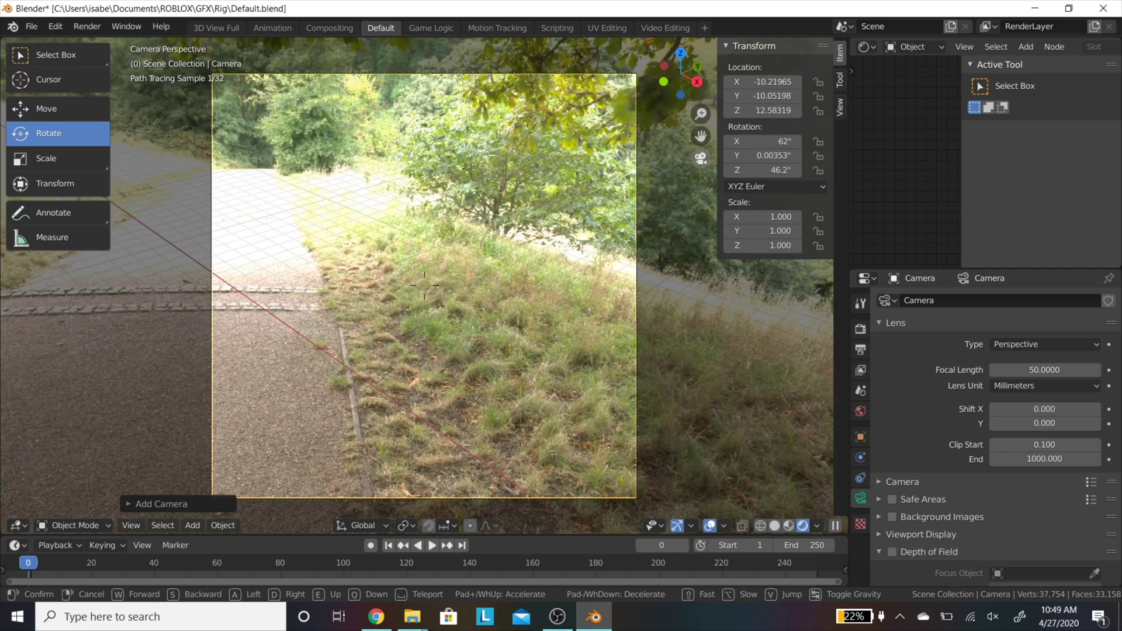
mouse_move(424, 285)
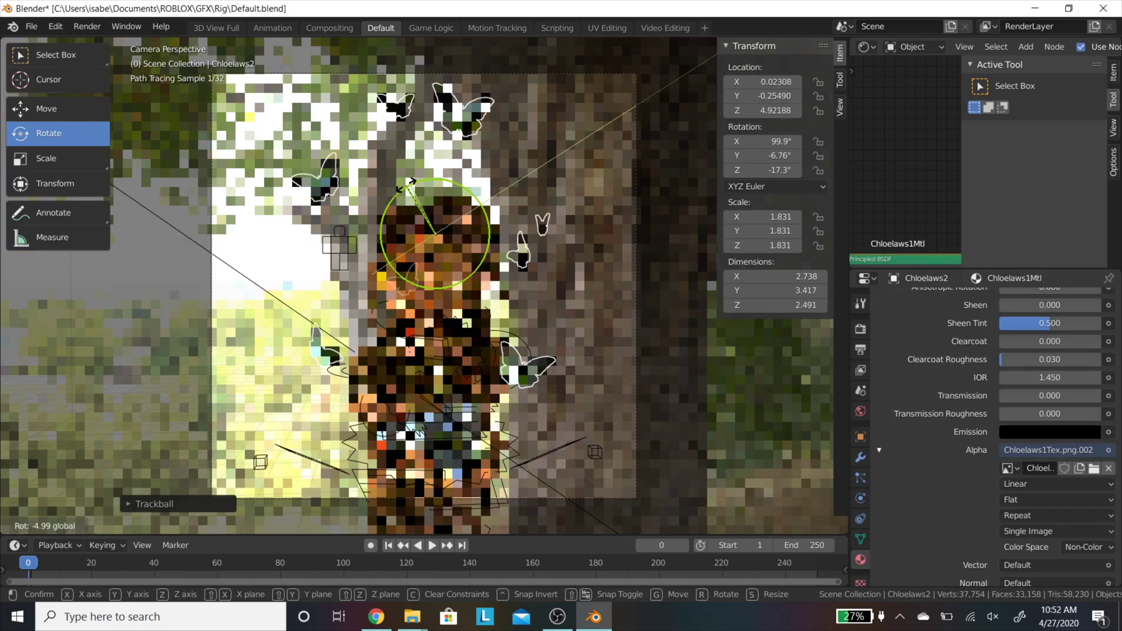
Step: Confirm the model's adjusted rotation in the camera view
left_click(299, 159)
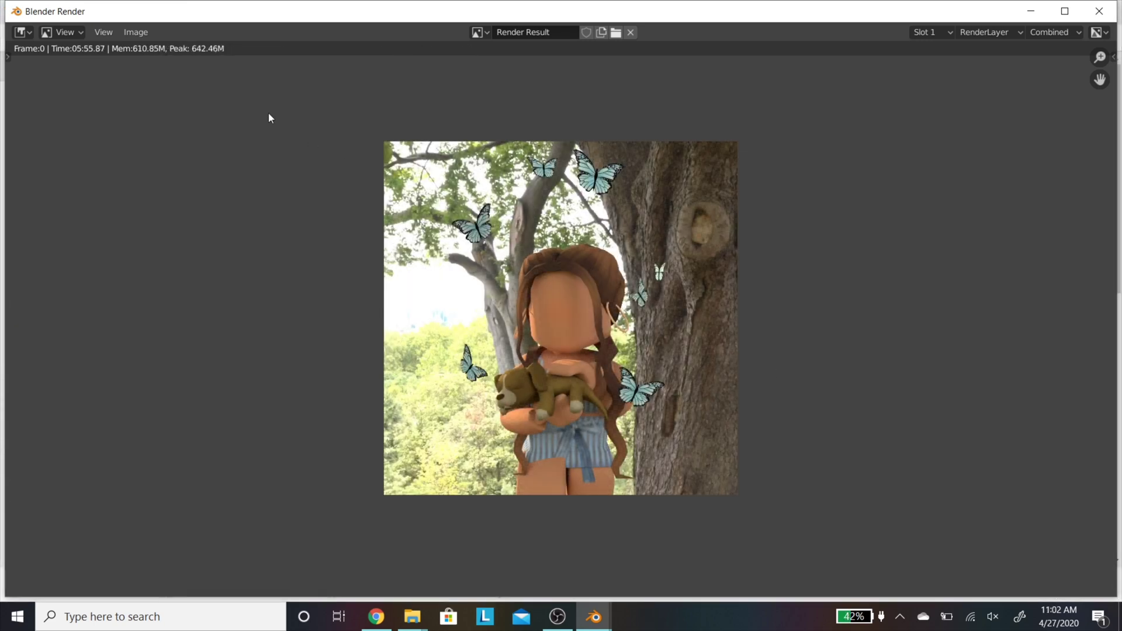
Step: Save the render as 'ChloeGFXFinished' in the GFX Tutorial folder, then quit Blender without saving
left_click(129, 33)
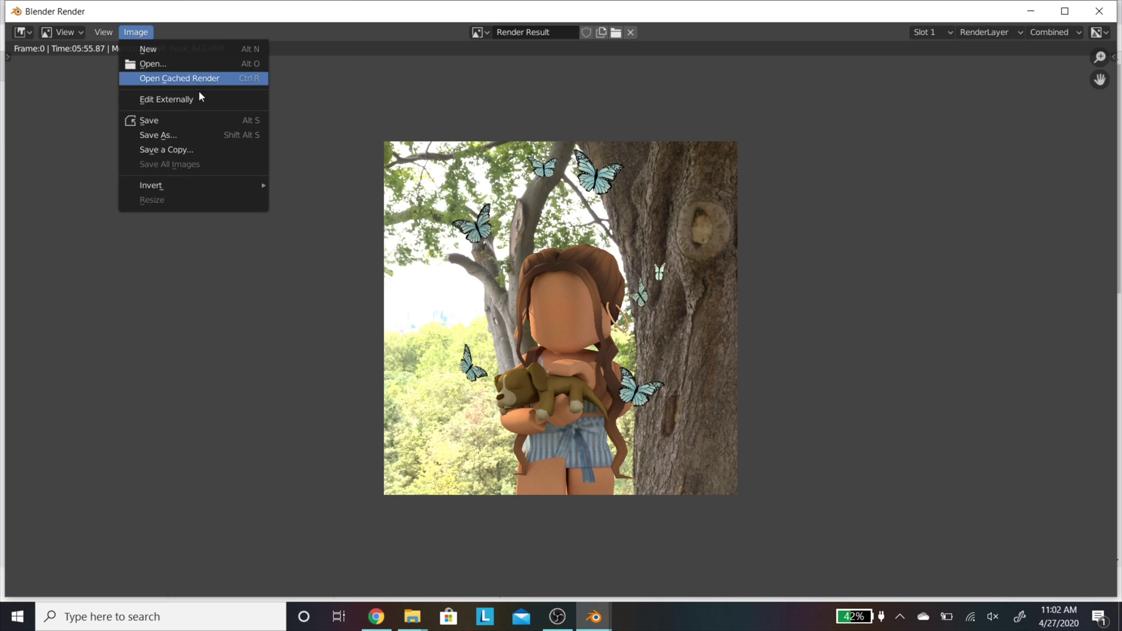
left_click(205, 137)
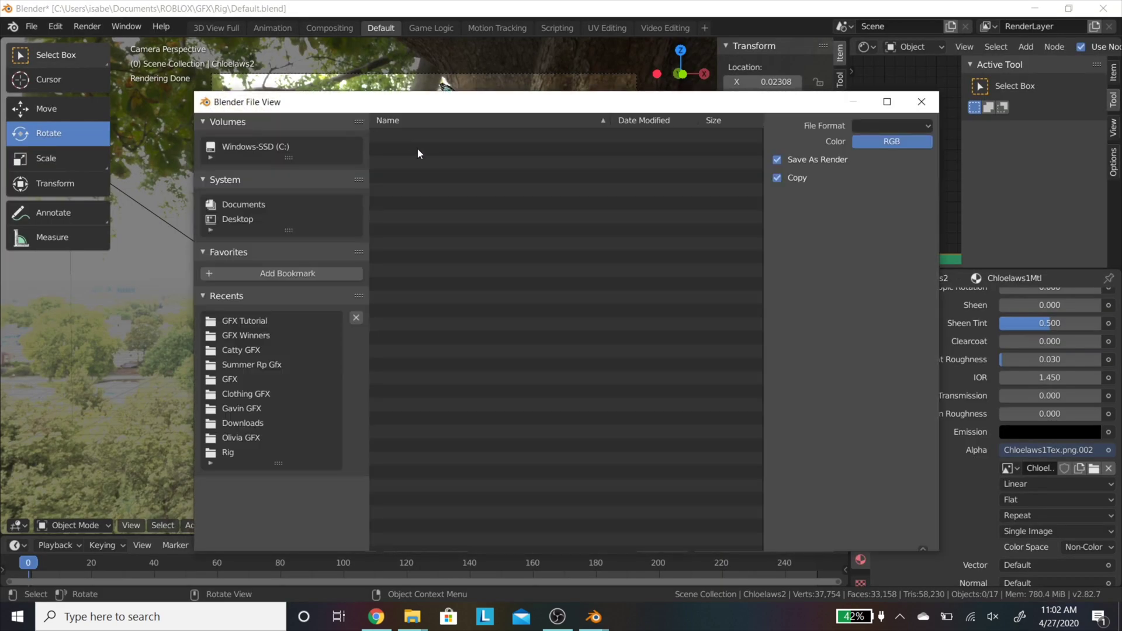
left_click(262, 320)
left_click(470, 535)
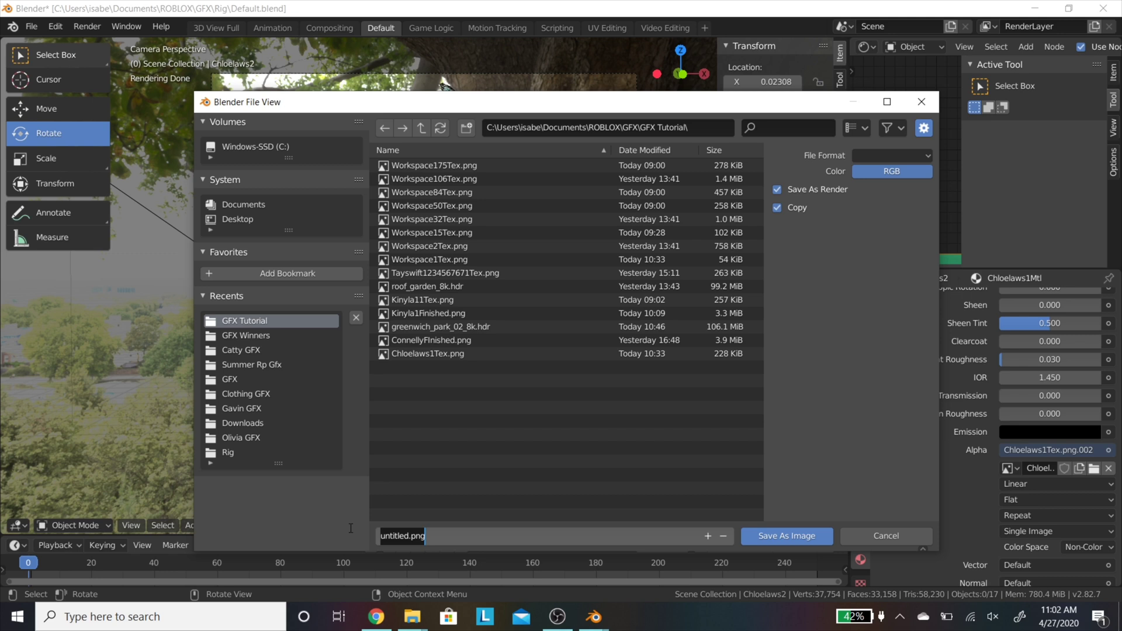
type("ChloeGF")
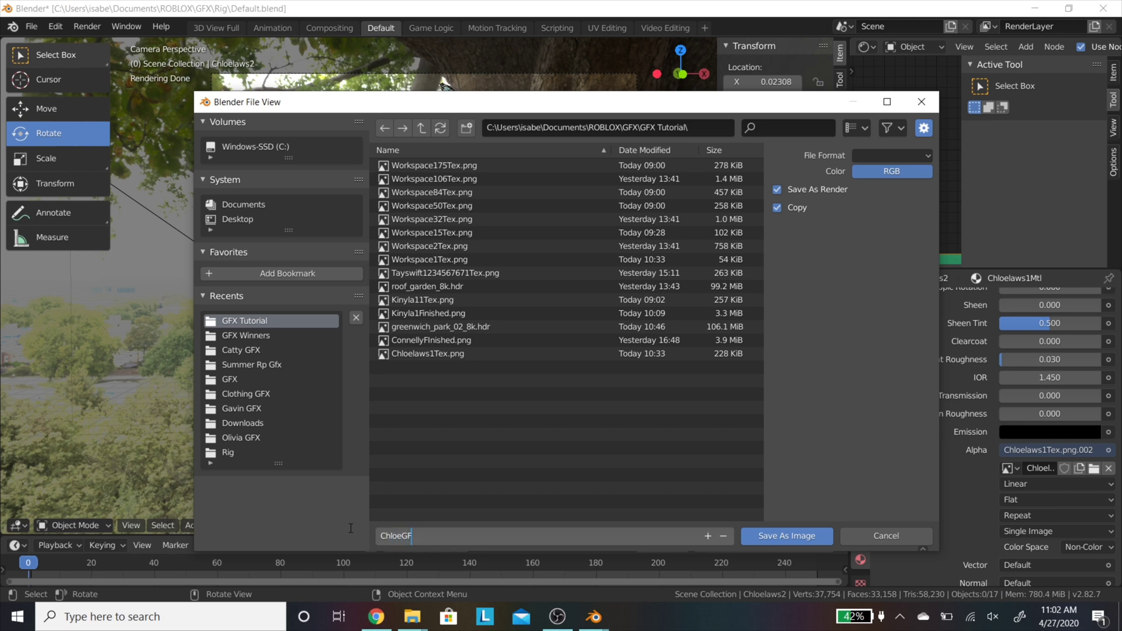
type("XFinished")
key("Return")
left_click(778, 537)
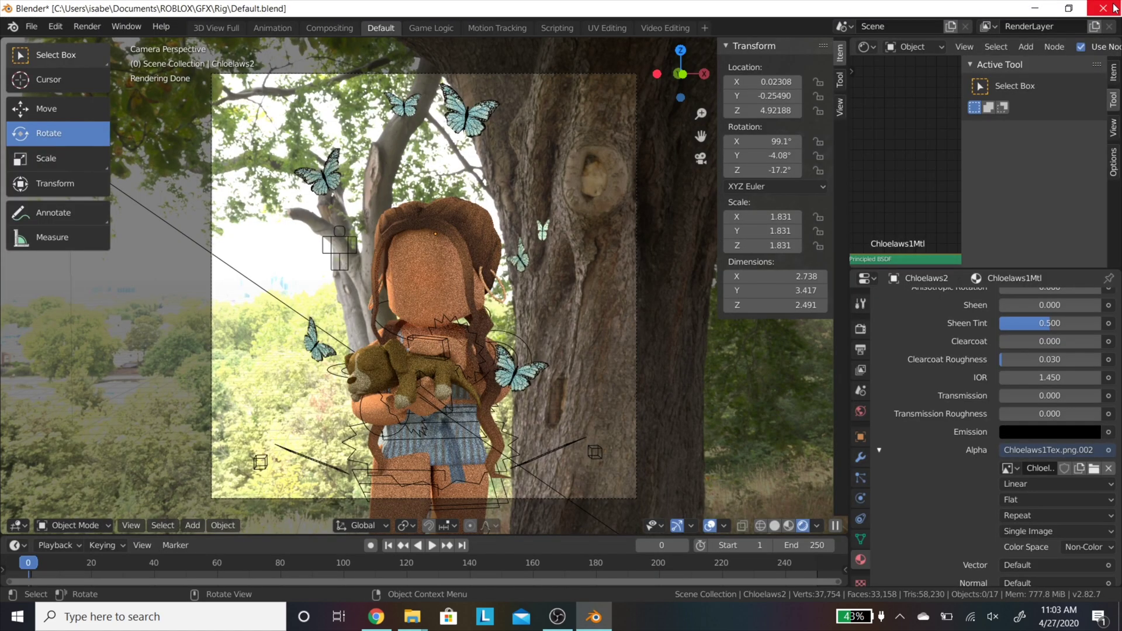
left_click(1103, 8)
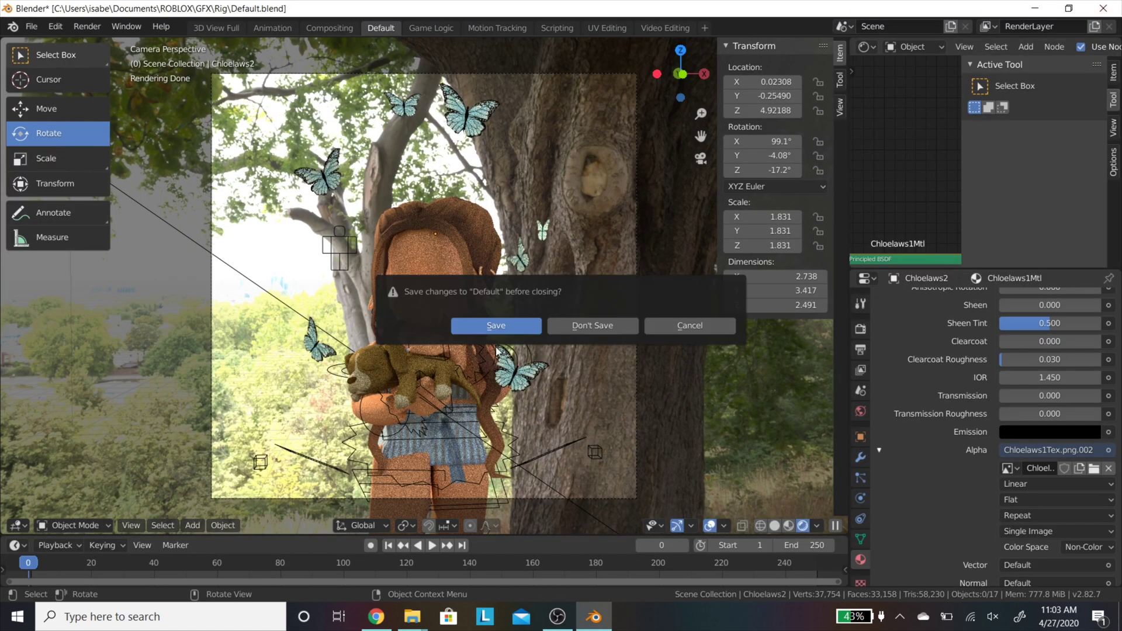
left_click(589, 332)
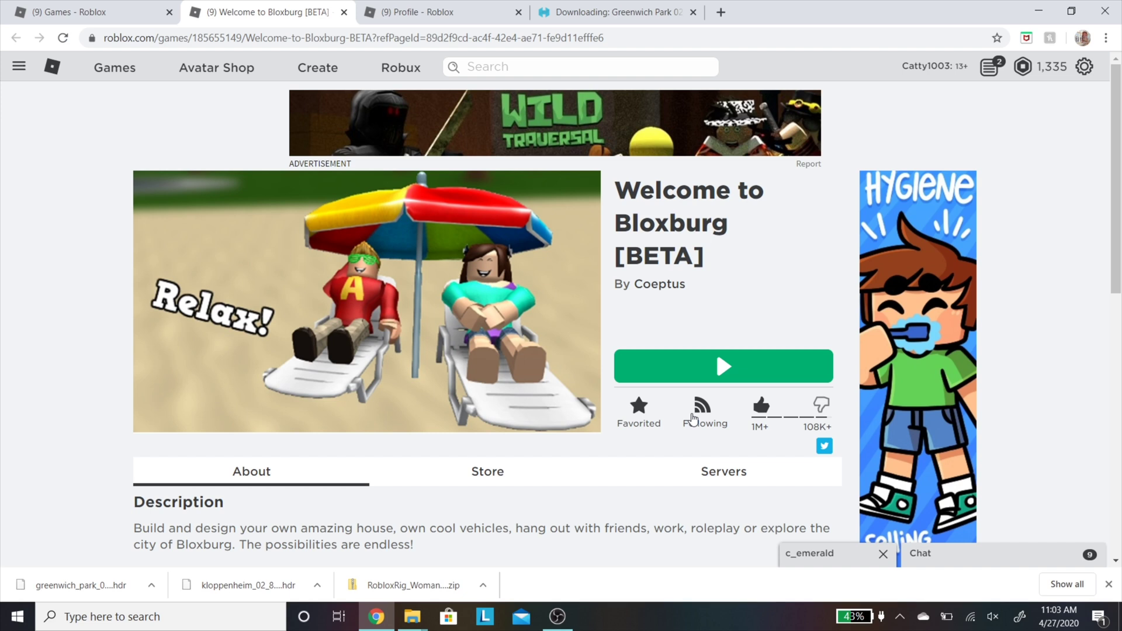
scroll(692, 417, "down", 1)
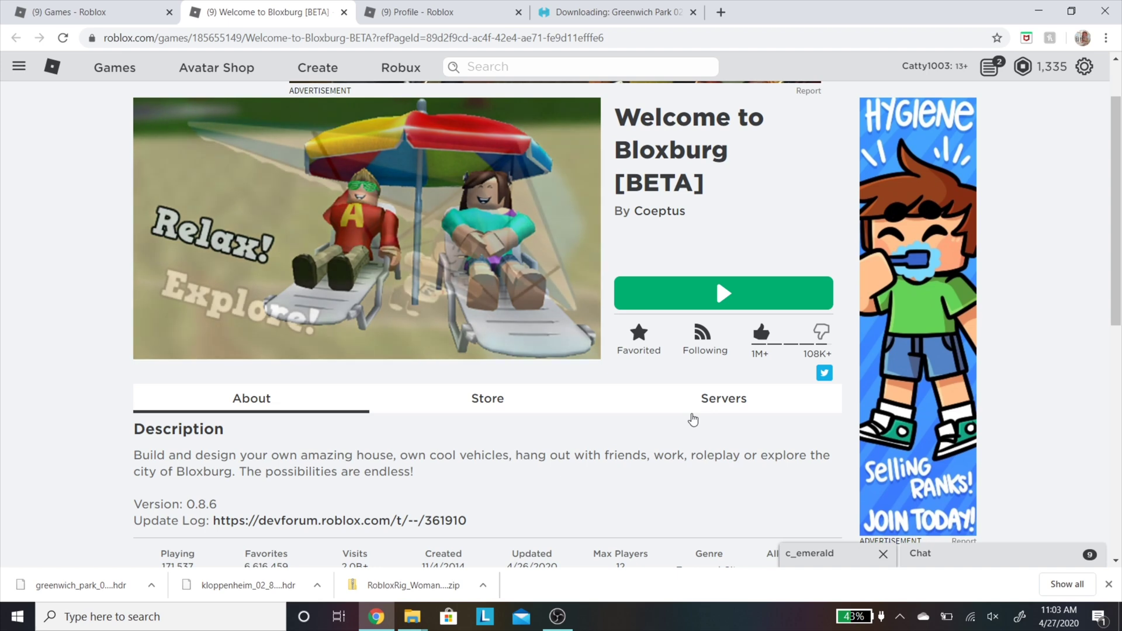
scroll(693, 419, "up", 1)
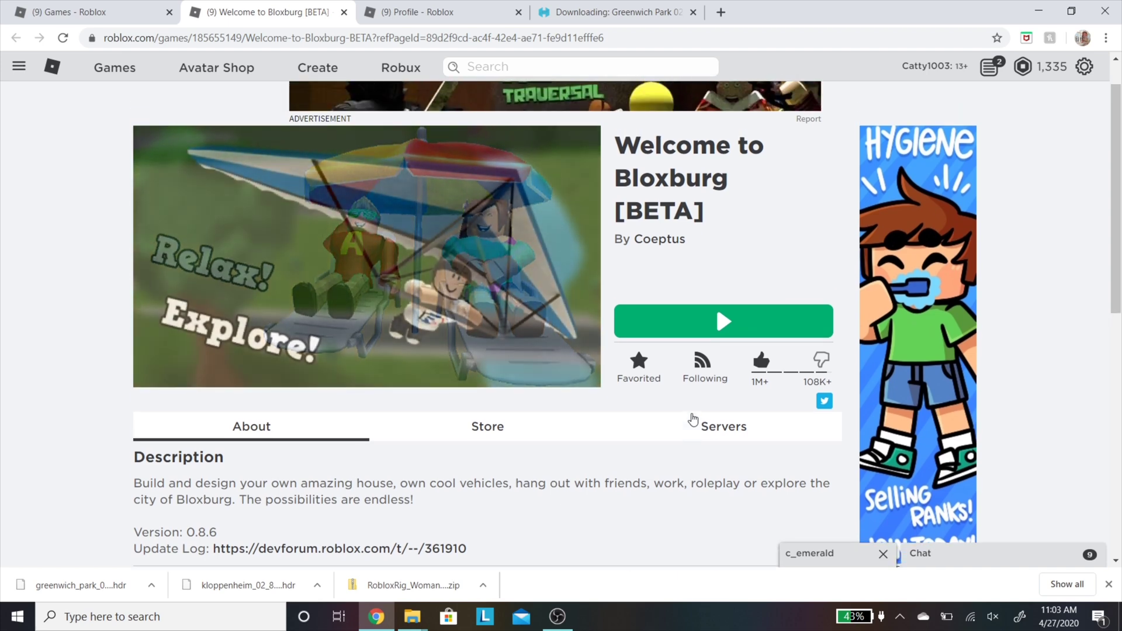